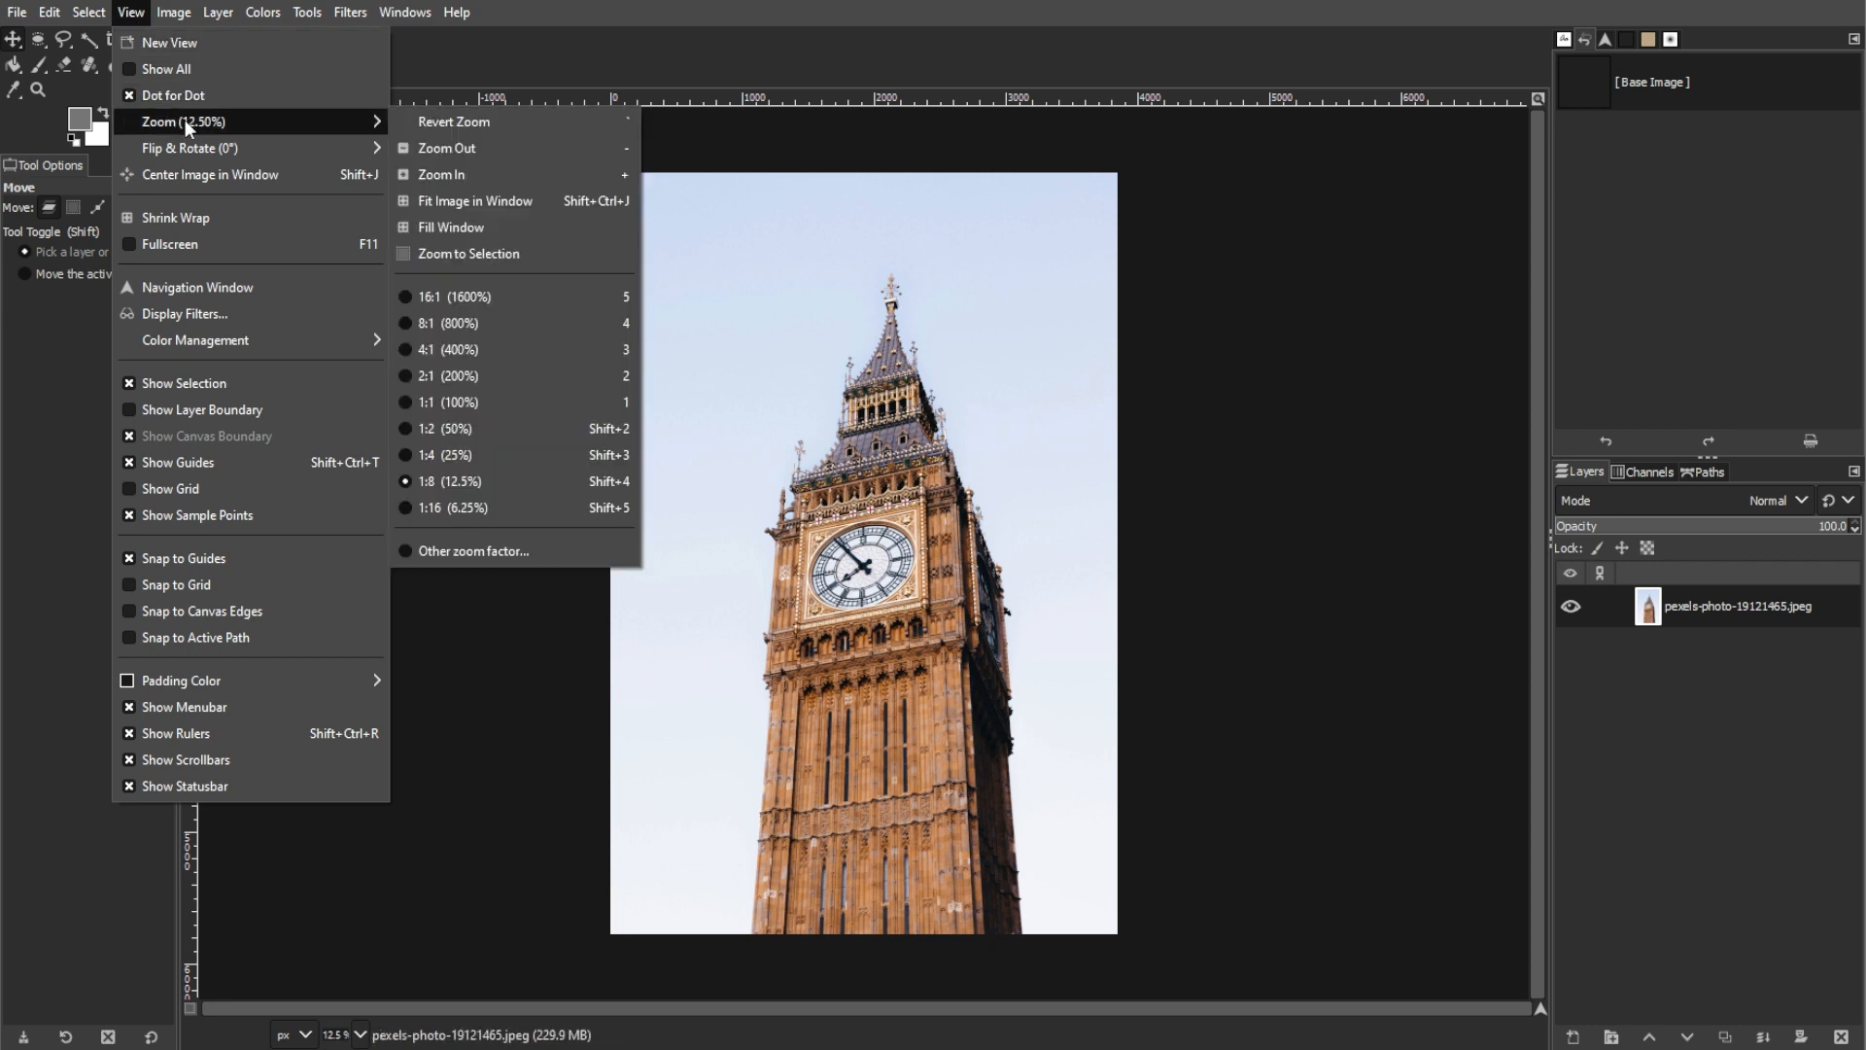
Step: Duplicate the clock tower photo layer and hide the original layer underneath
left_click(546, 200)
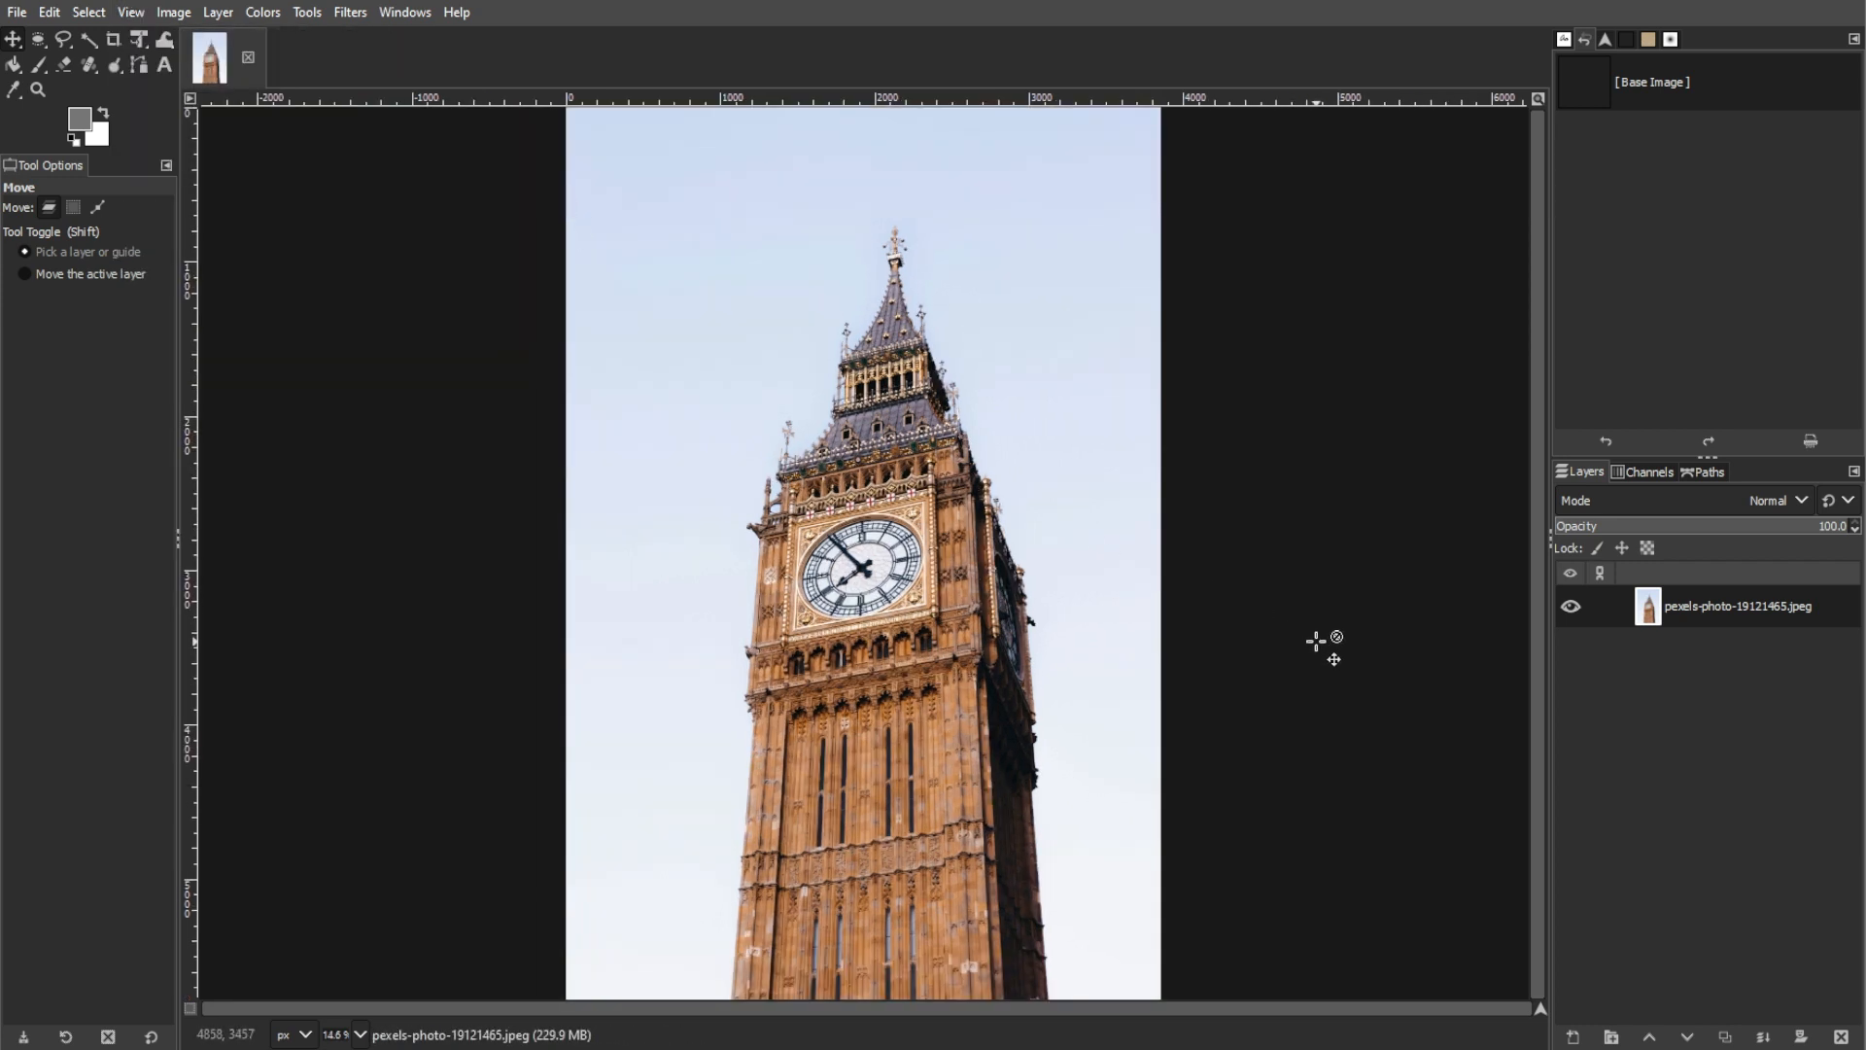
left_click(1688, 610)
key("shift+ctrl+d")
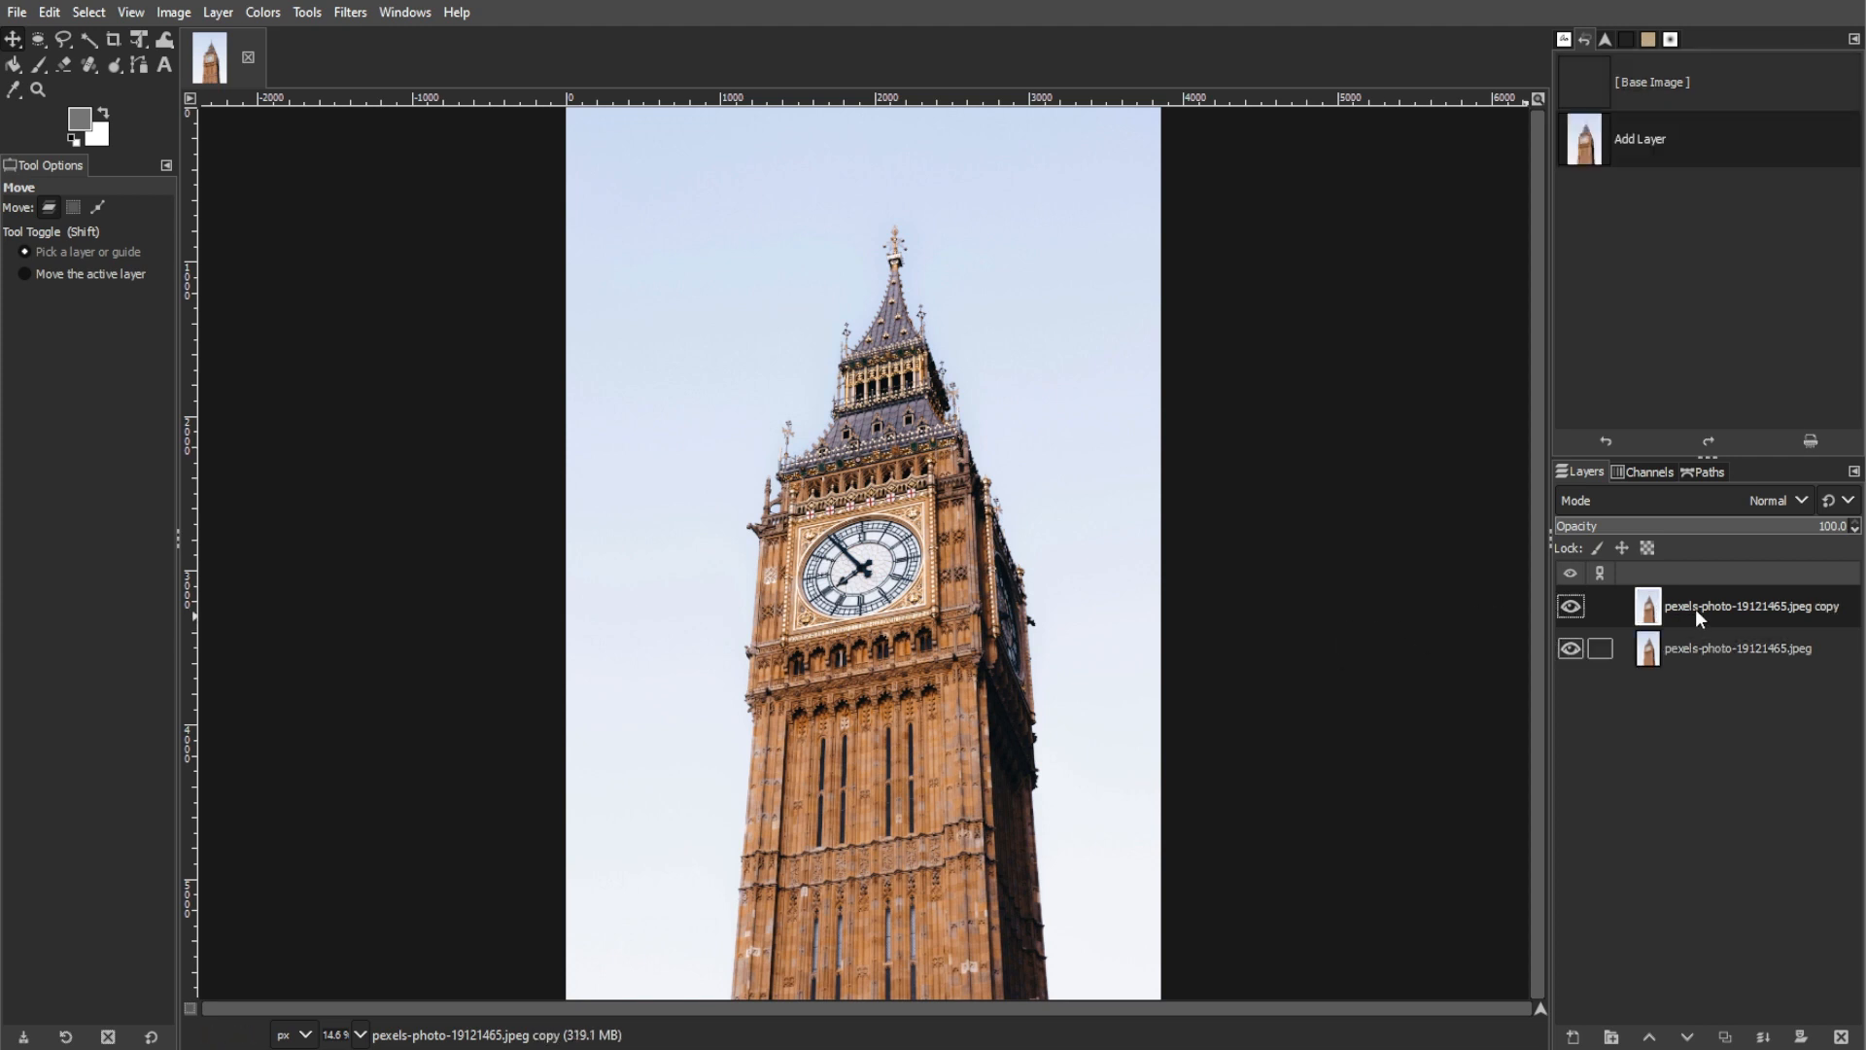
left_click(1574, 649)
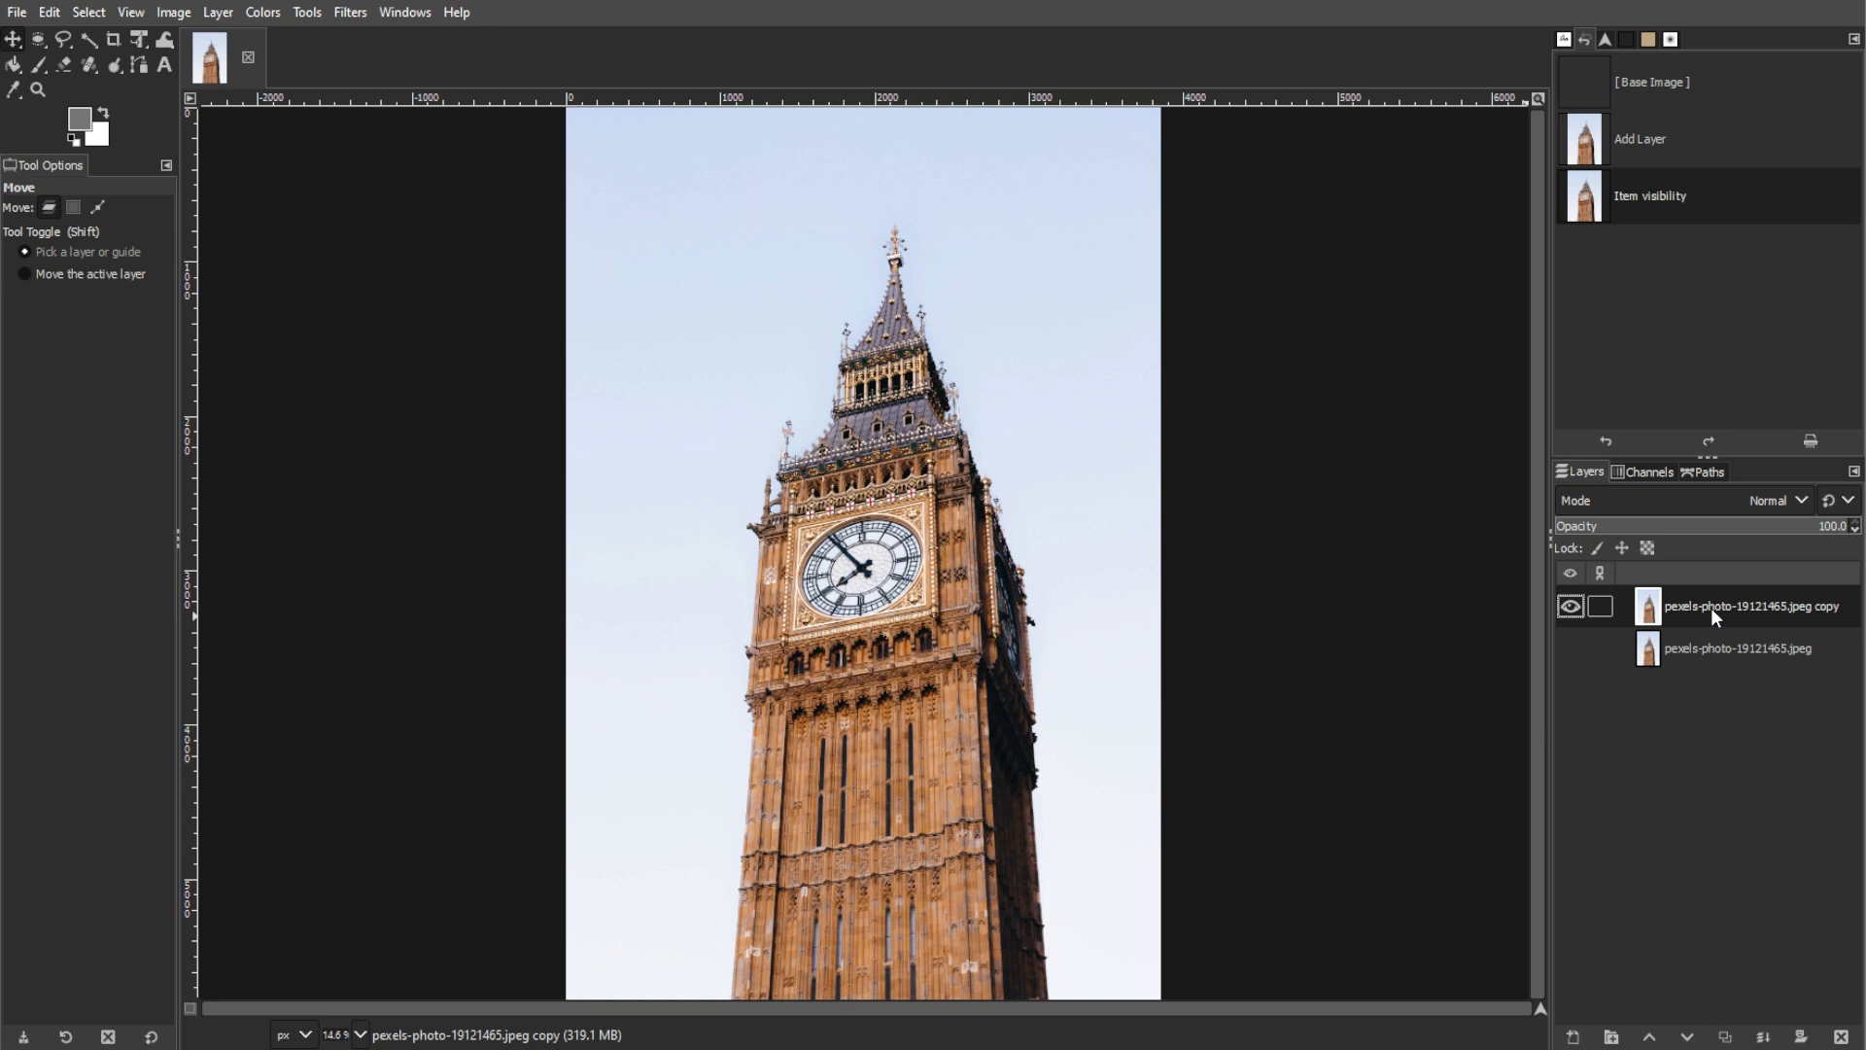
Step: Try to straighten the layer copy by about 7.7° with the Measure tool, using Crop to result clipping, and undo it
left_click(307, 14)
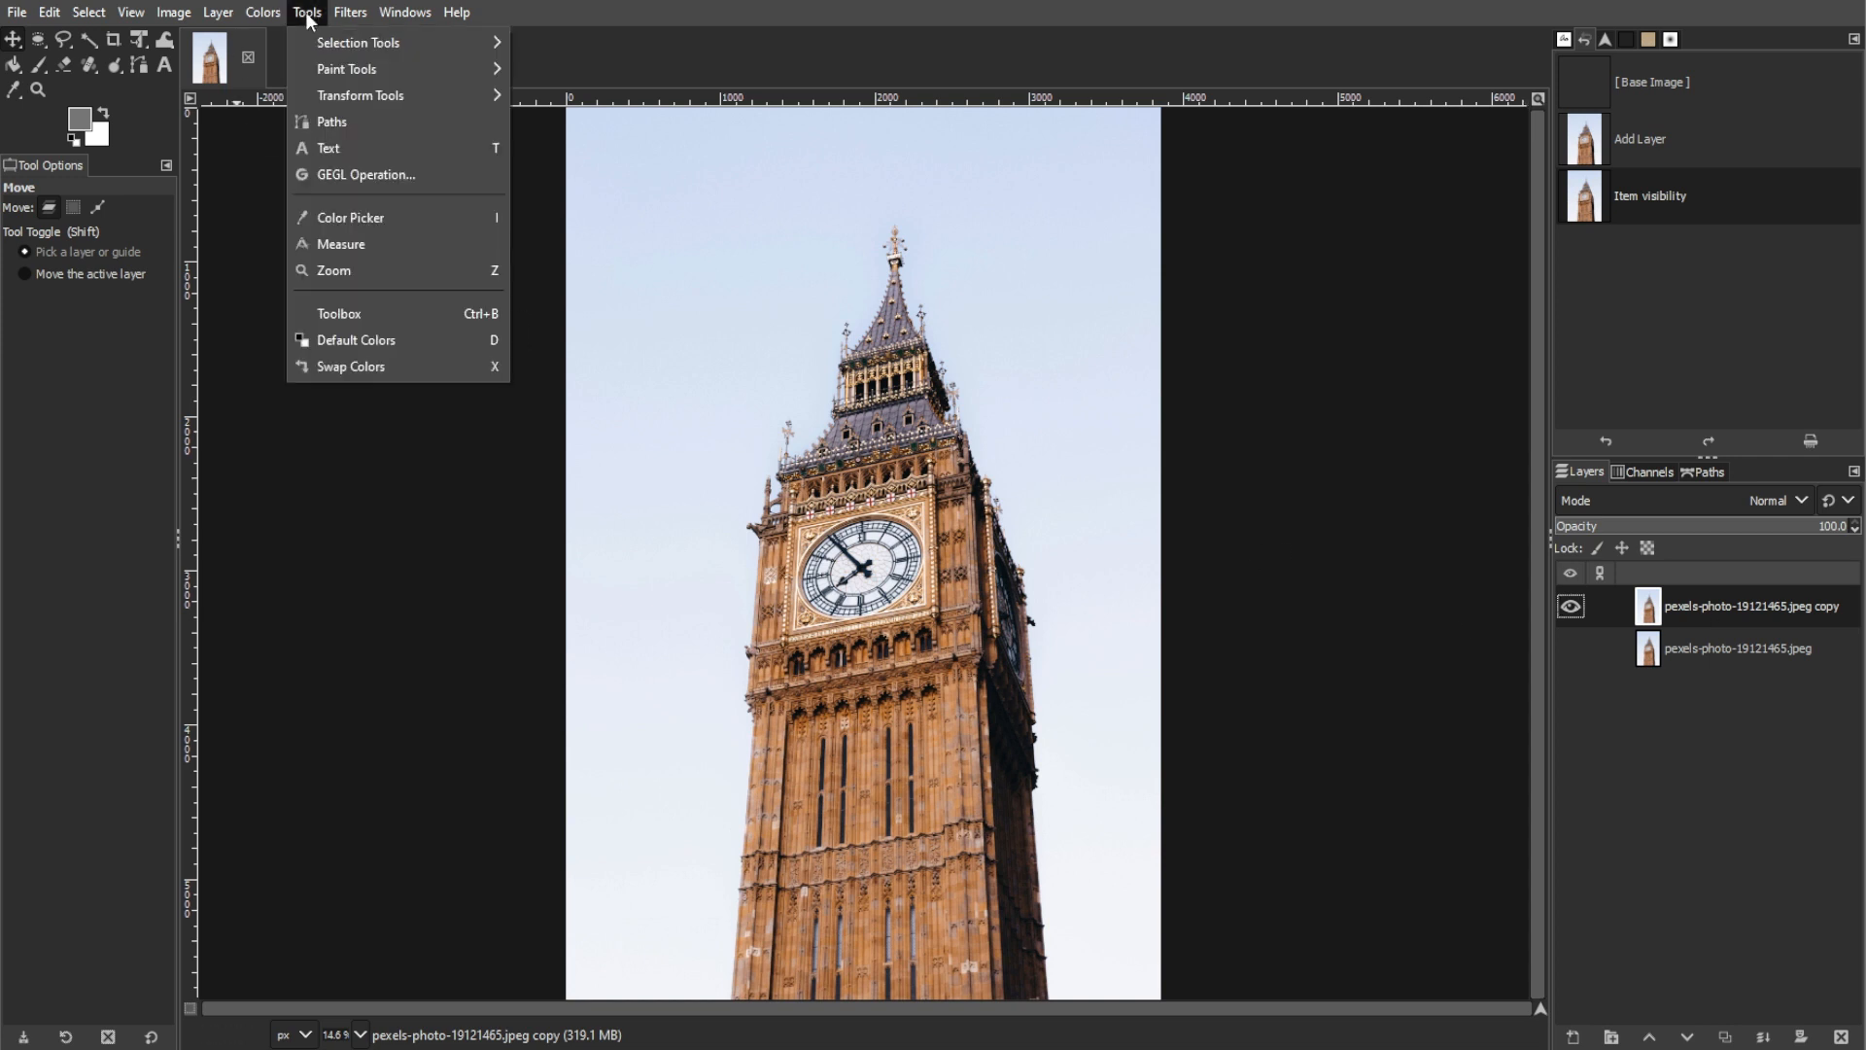
mouse_move(328, 45)
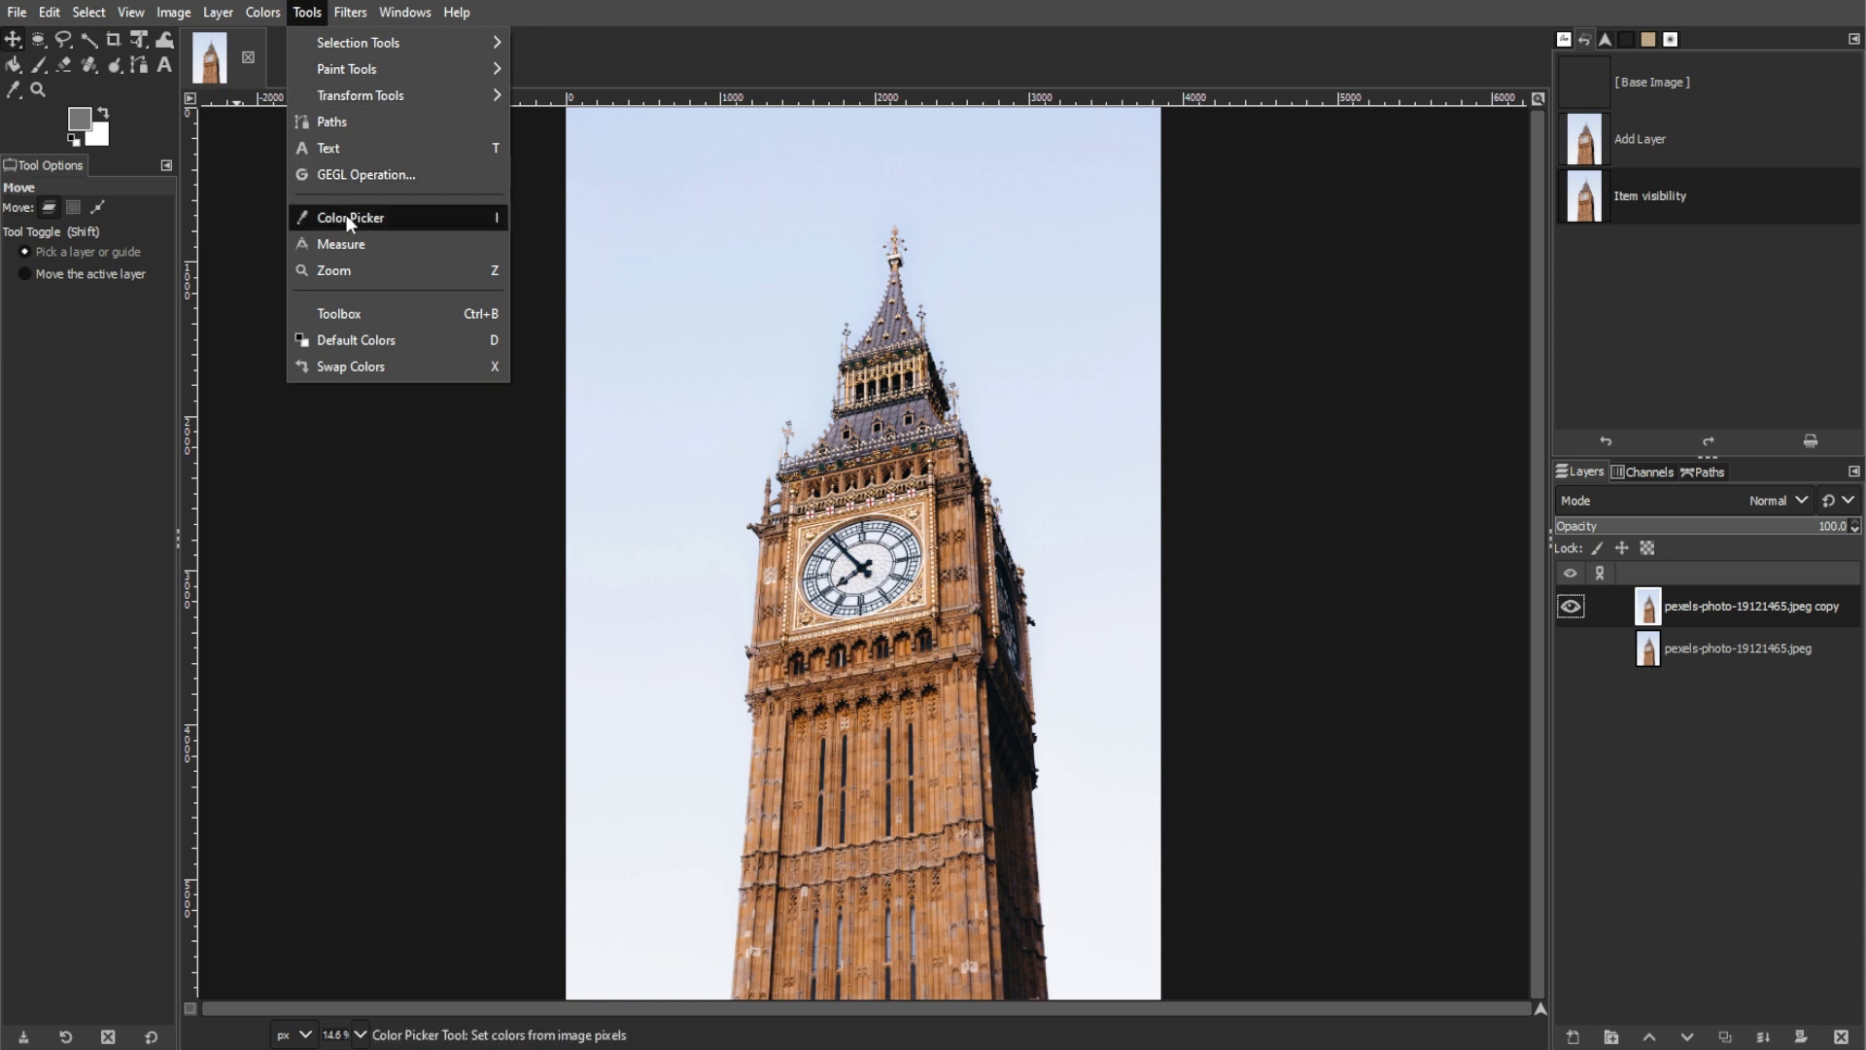
left_click(341, 244)
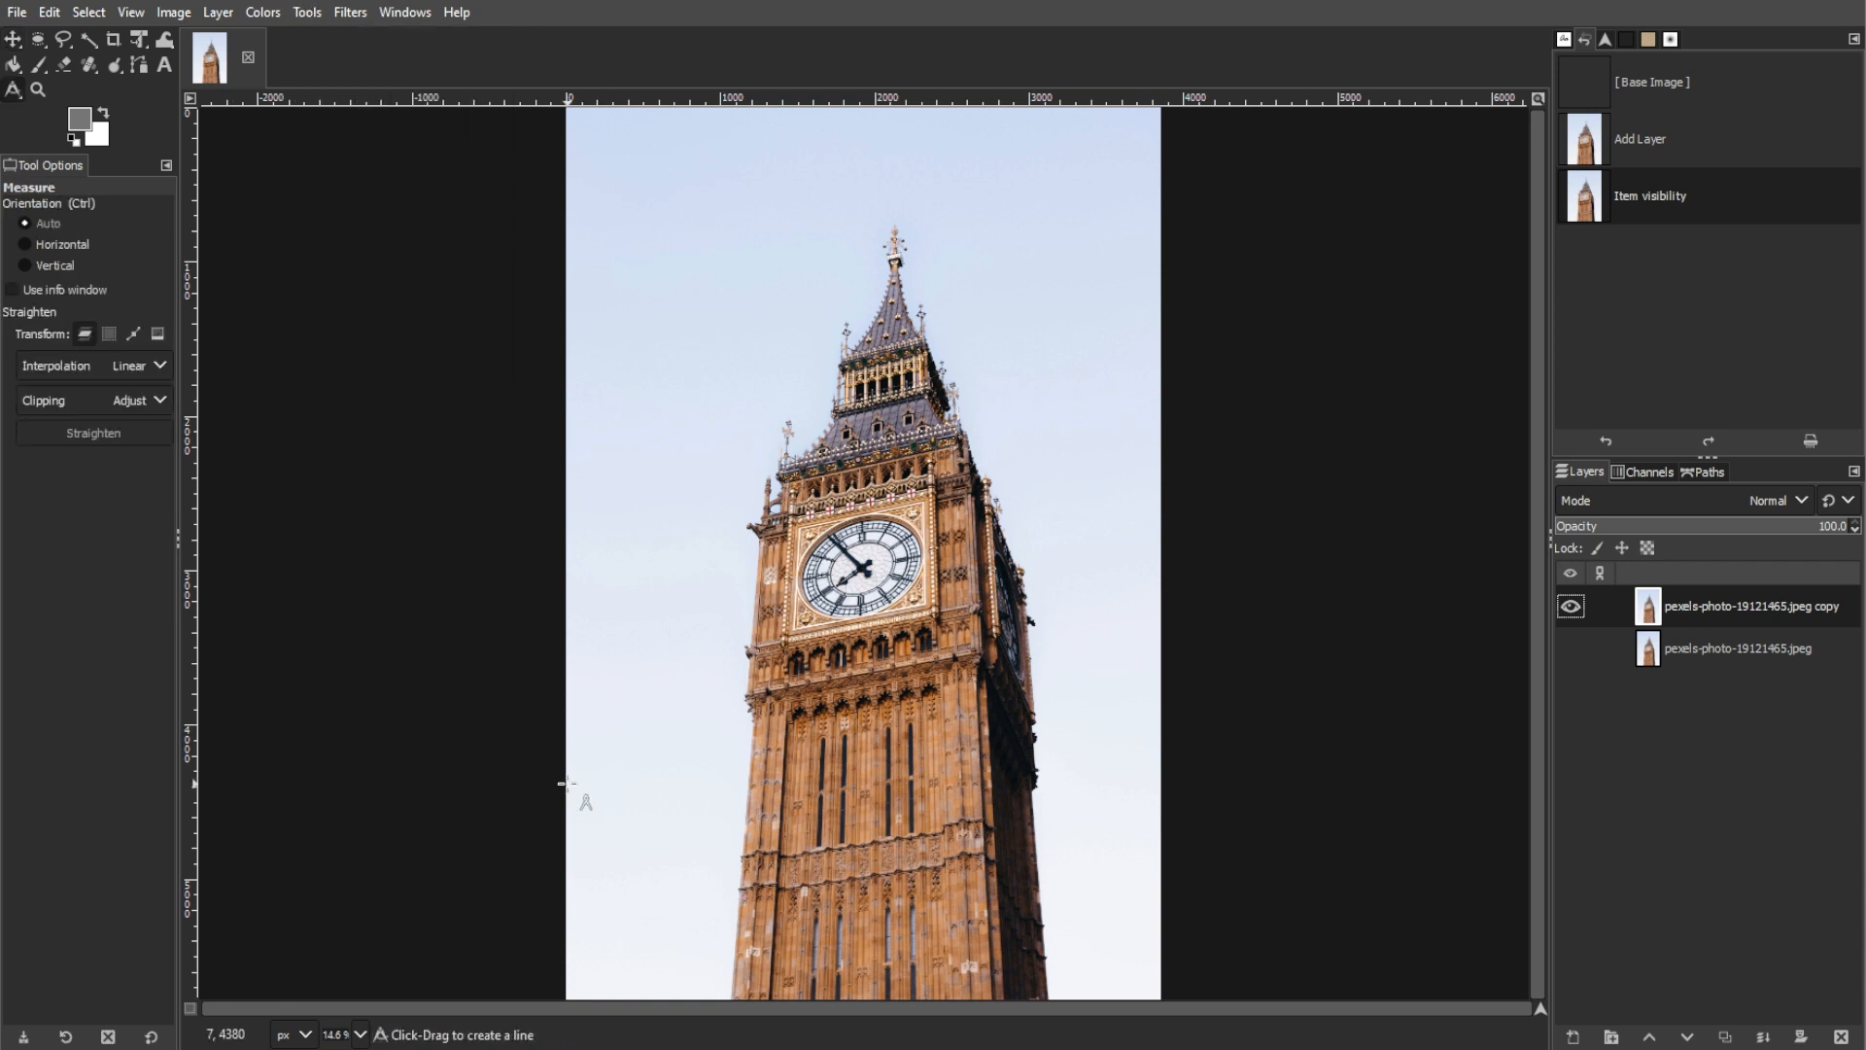
left_click(143, 399)
left_click(78, 491)
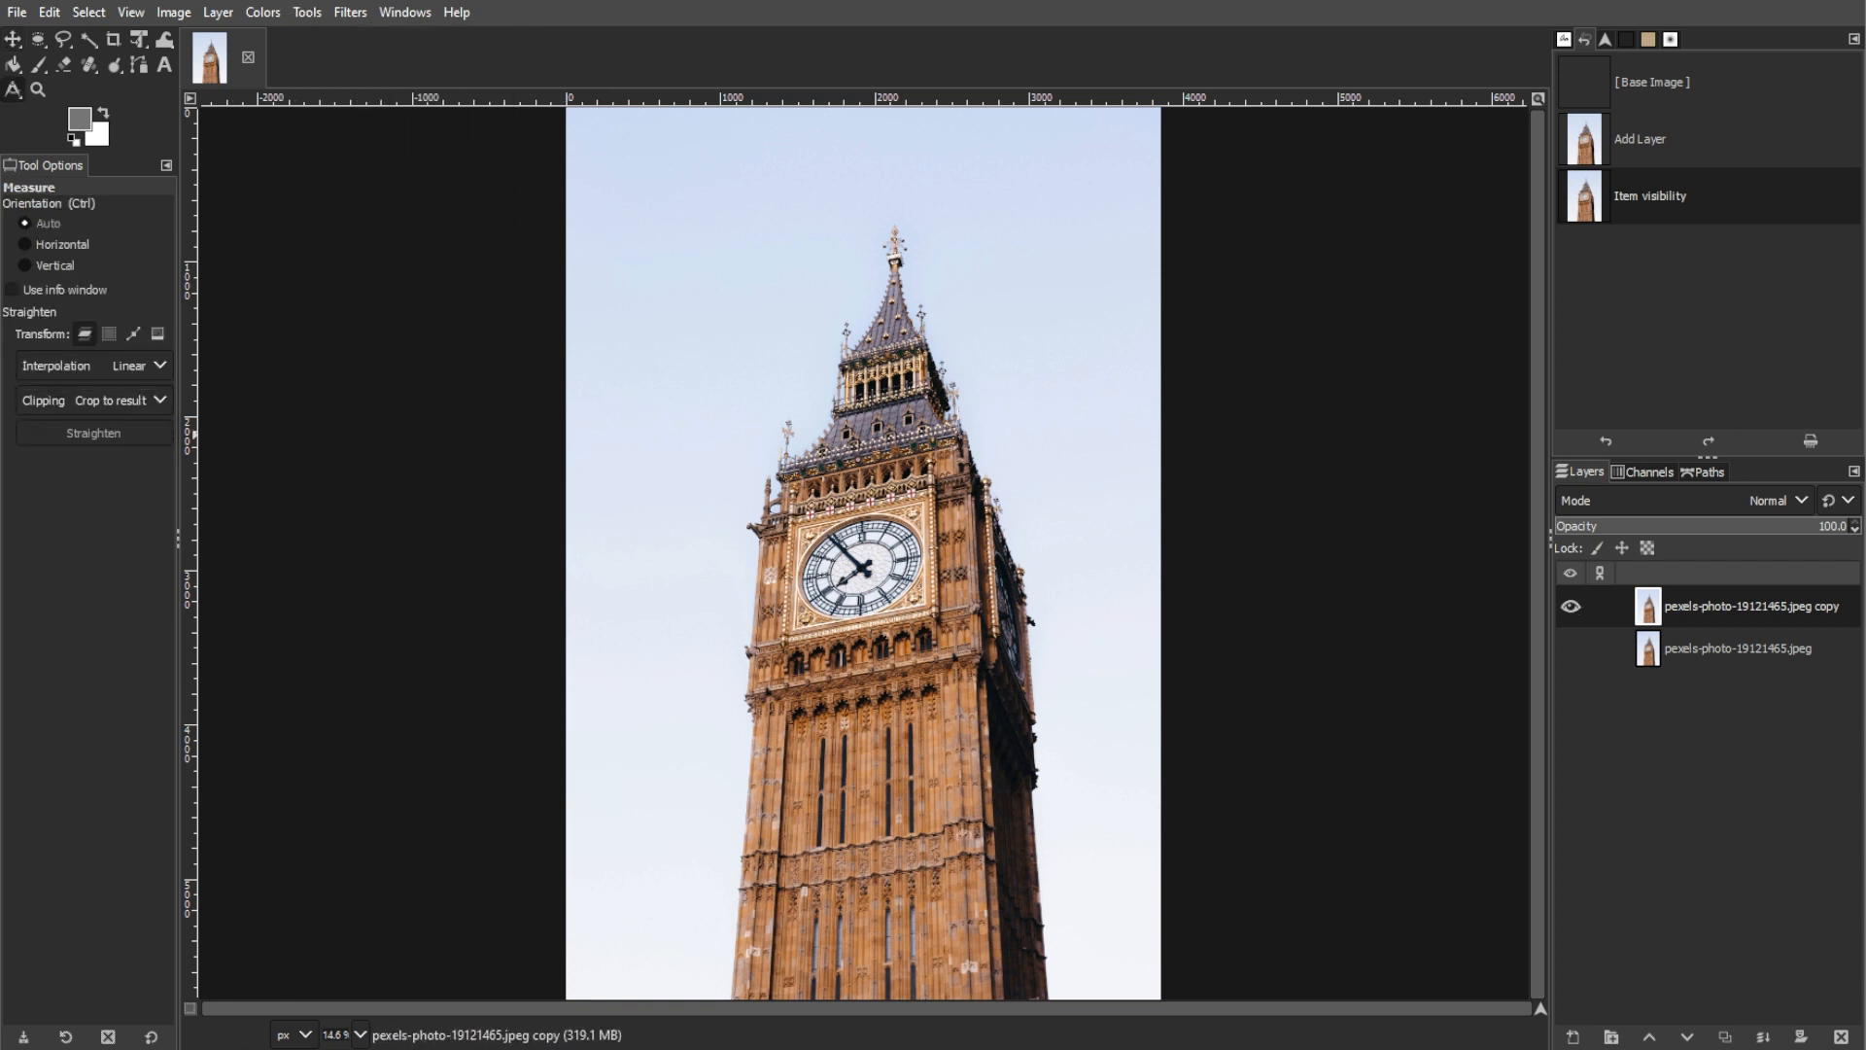
left_click(1163, 769)
left_click_drag(1165, 770, 562, 850)
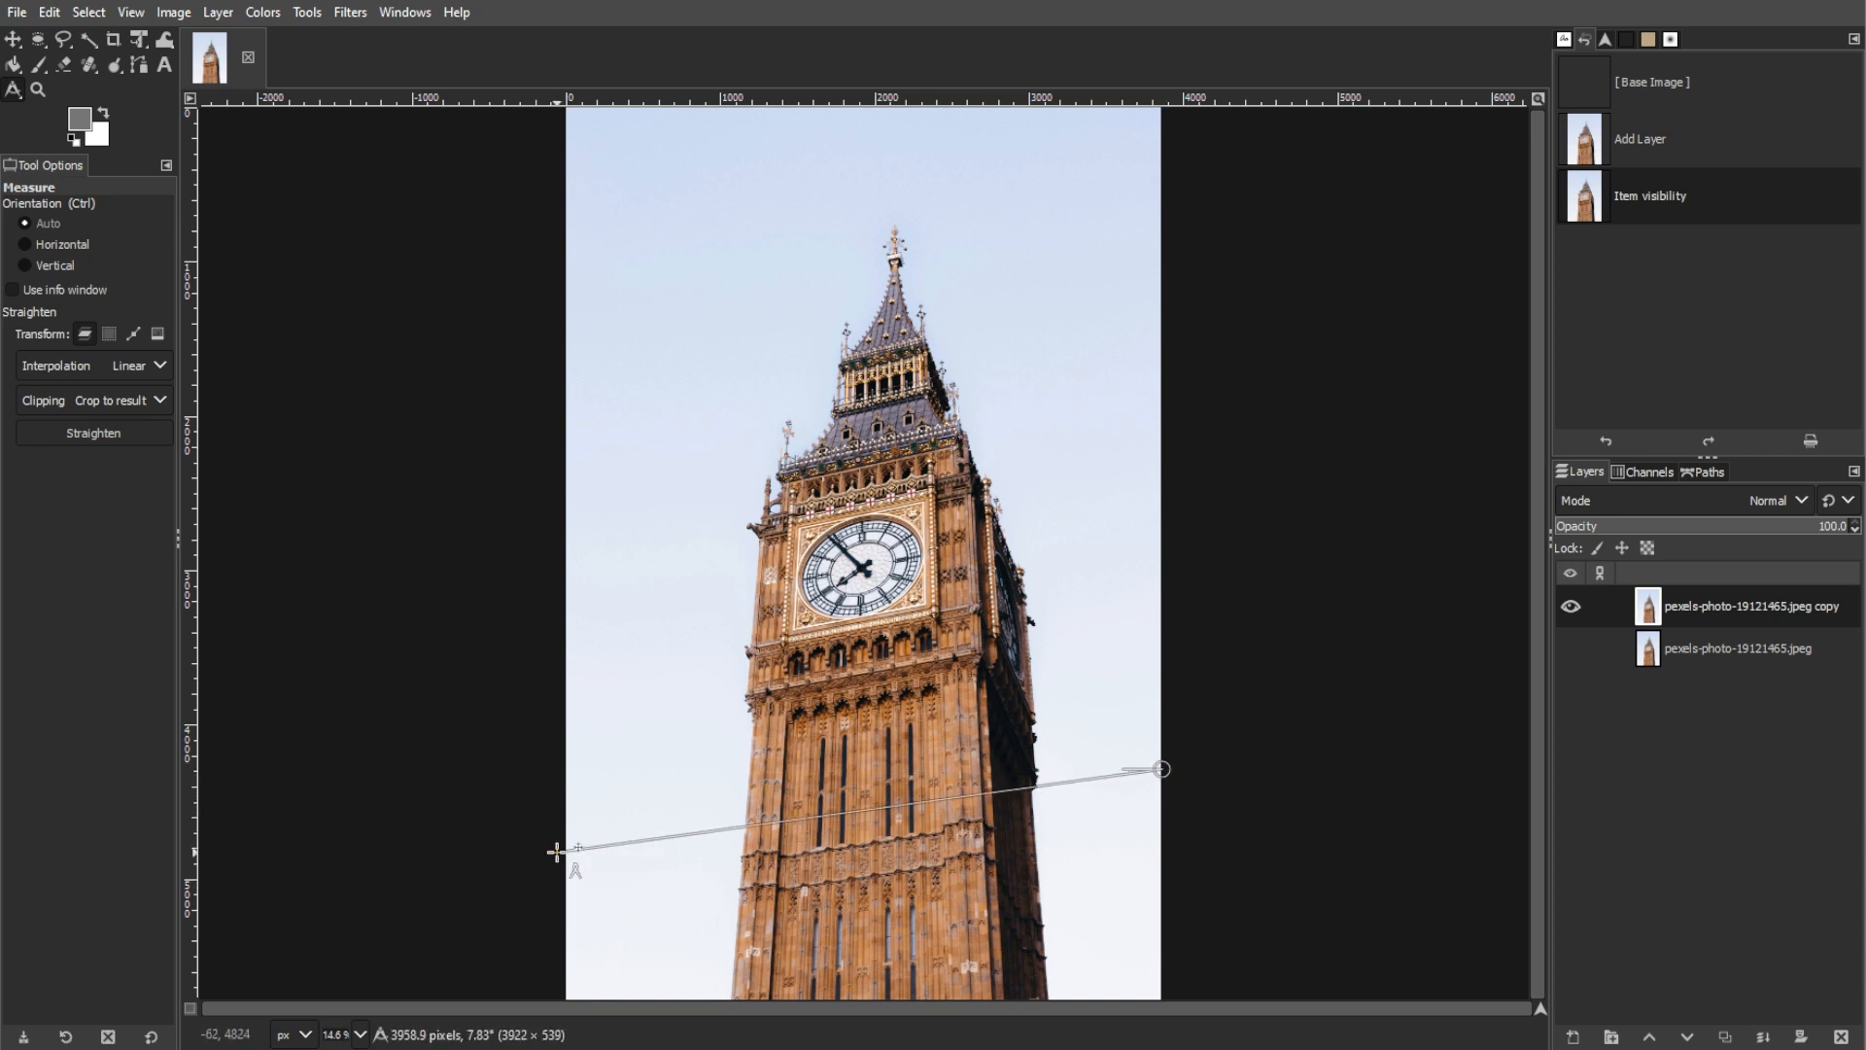
left_click(114, 431)
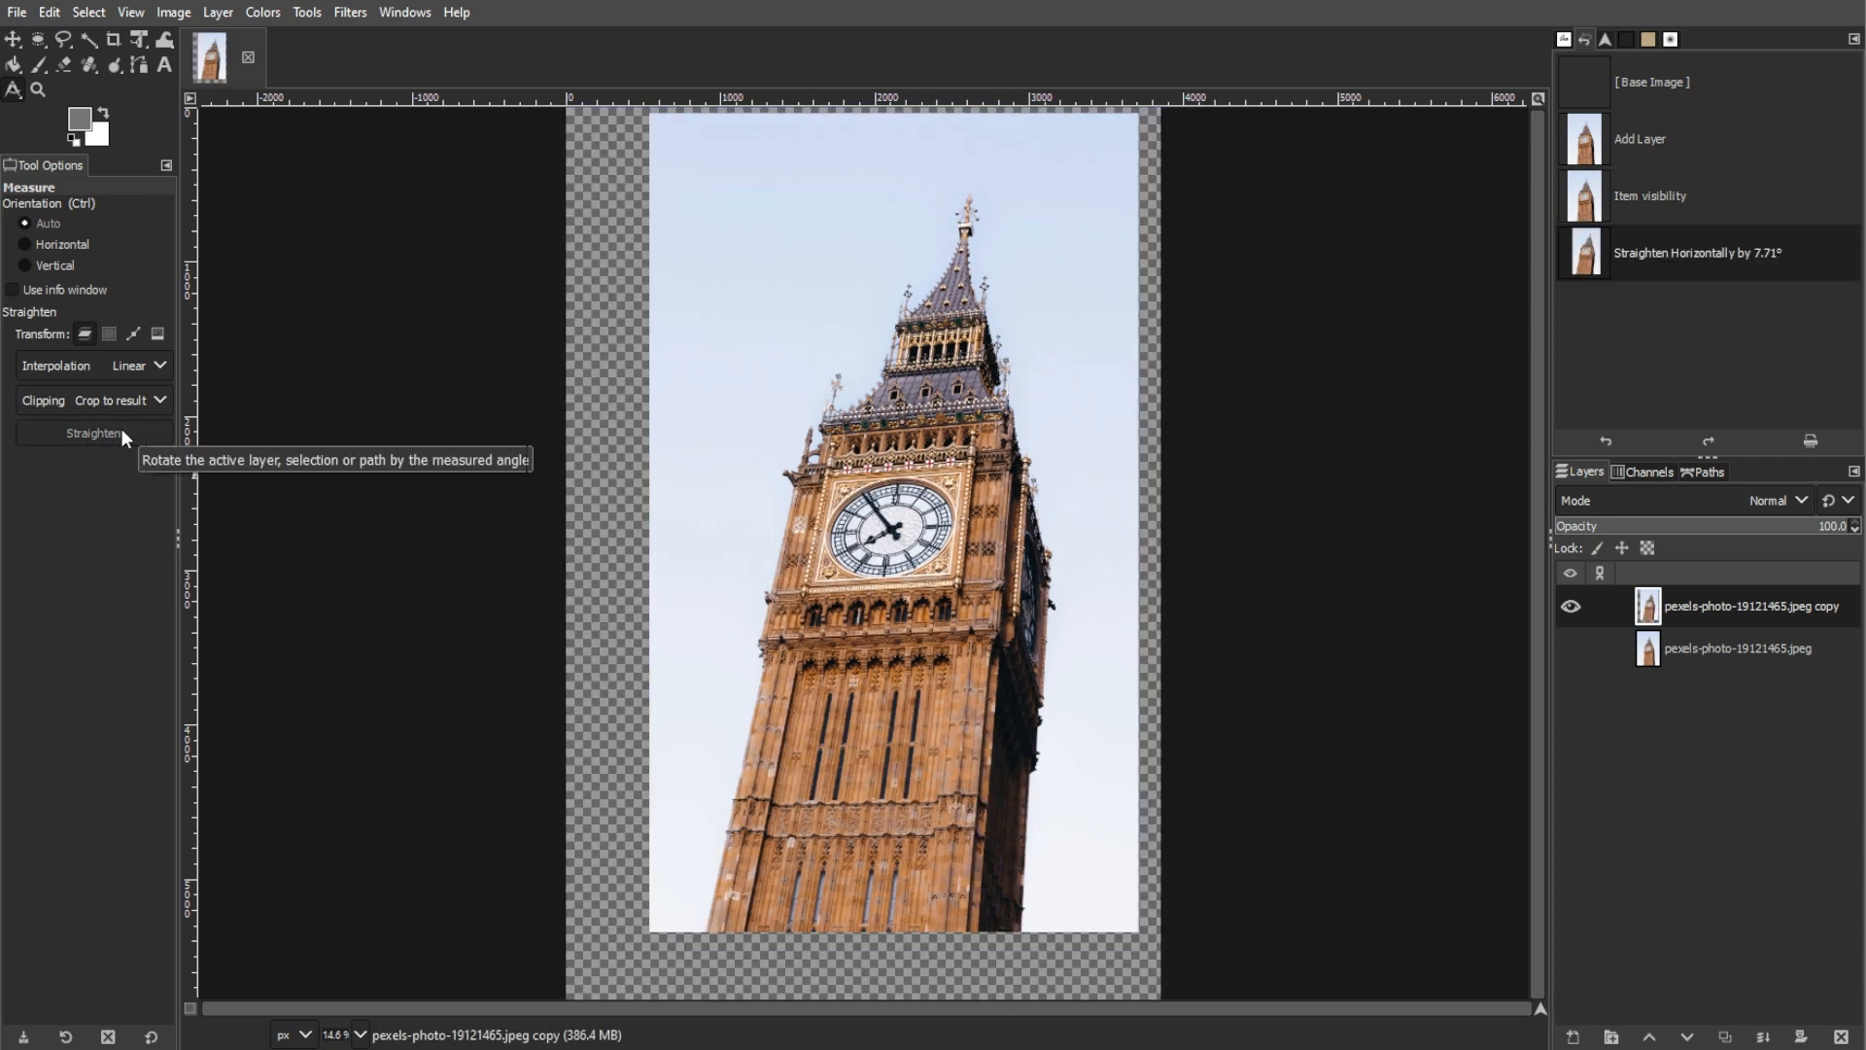
key("ctrl+z")
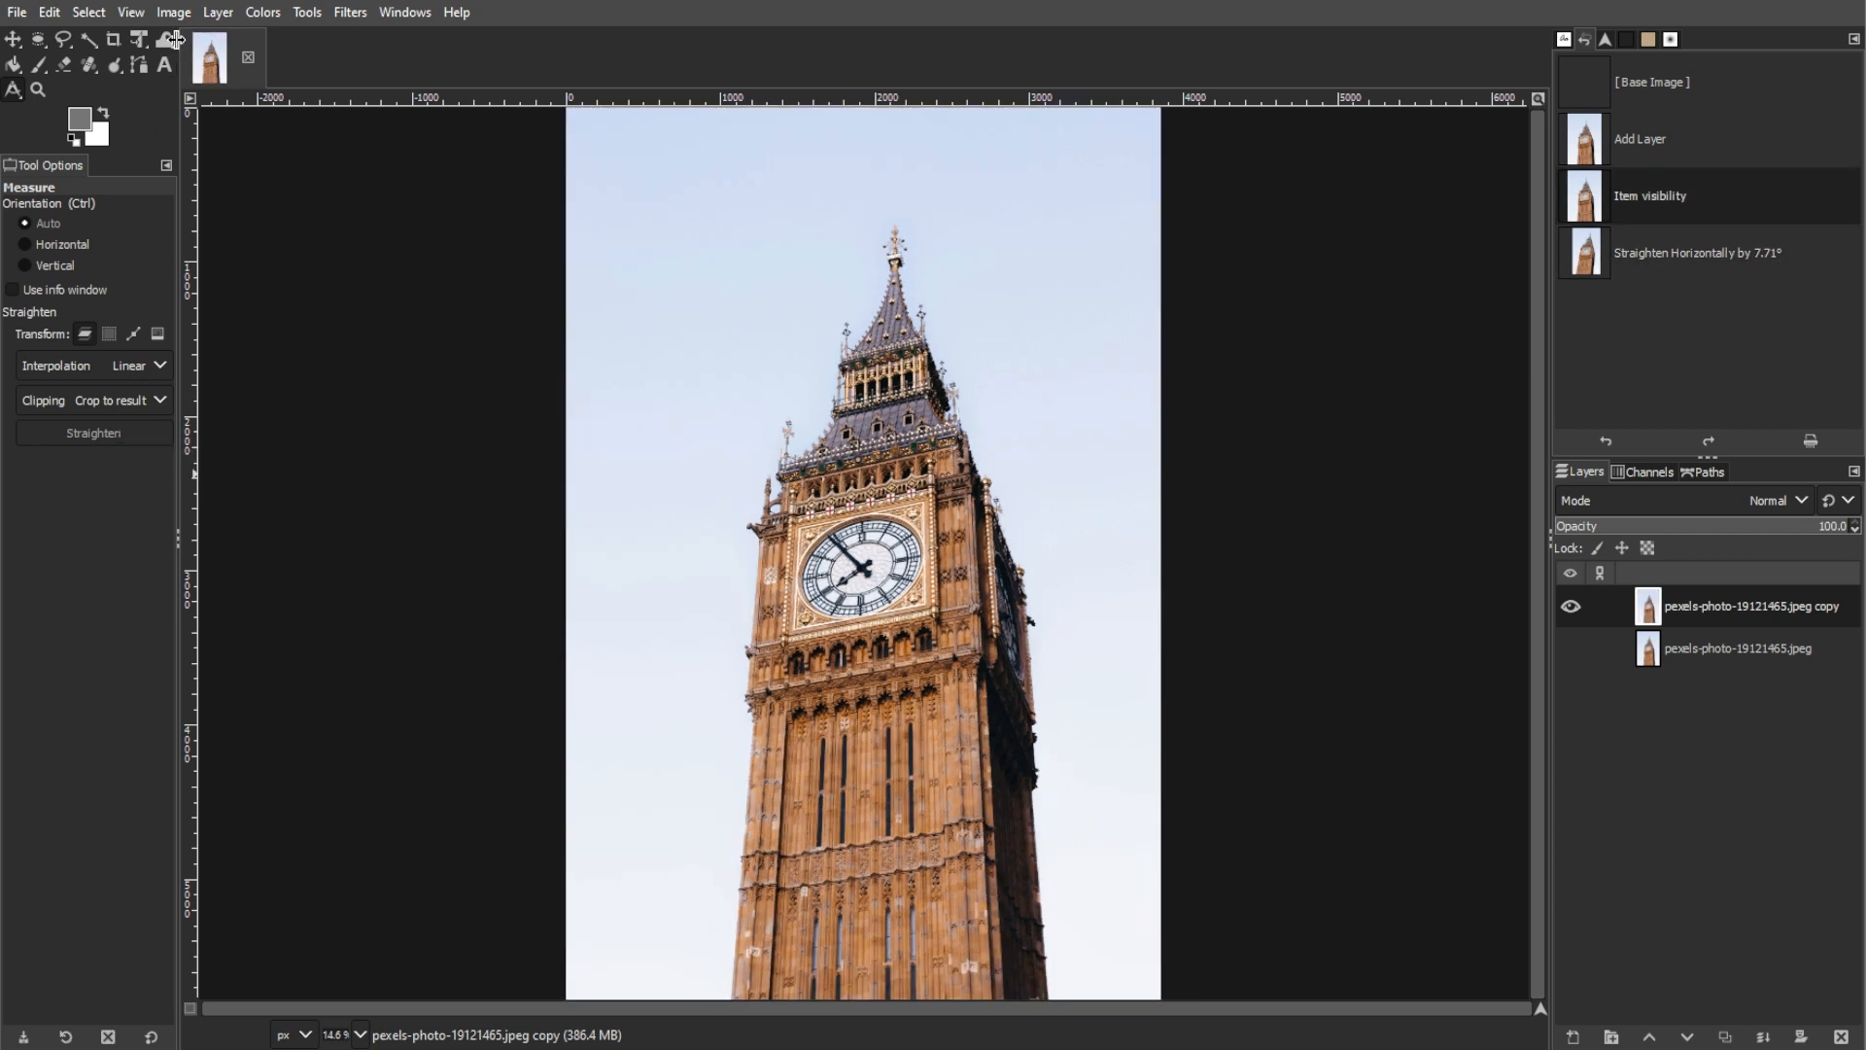
left_click(175, 13)
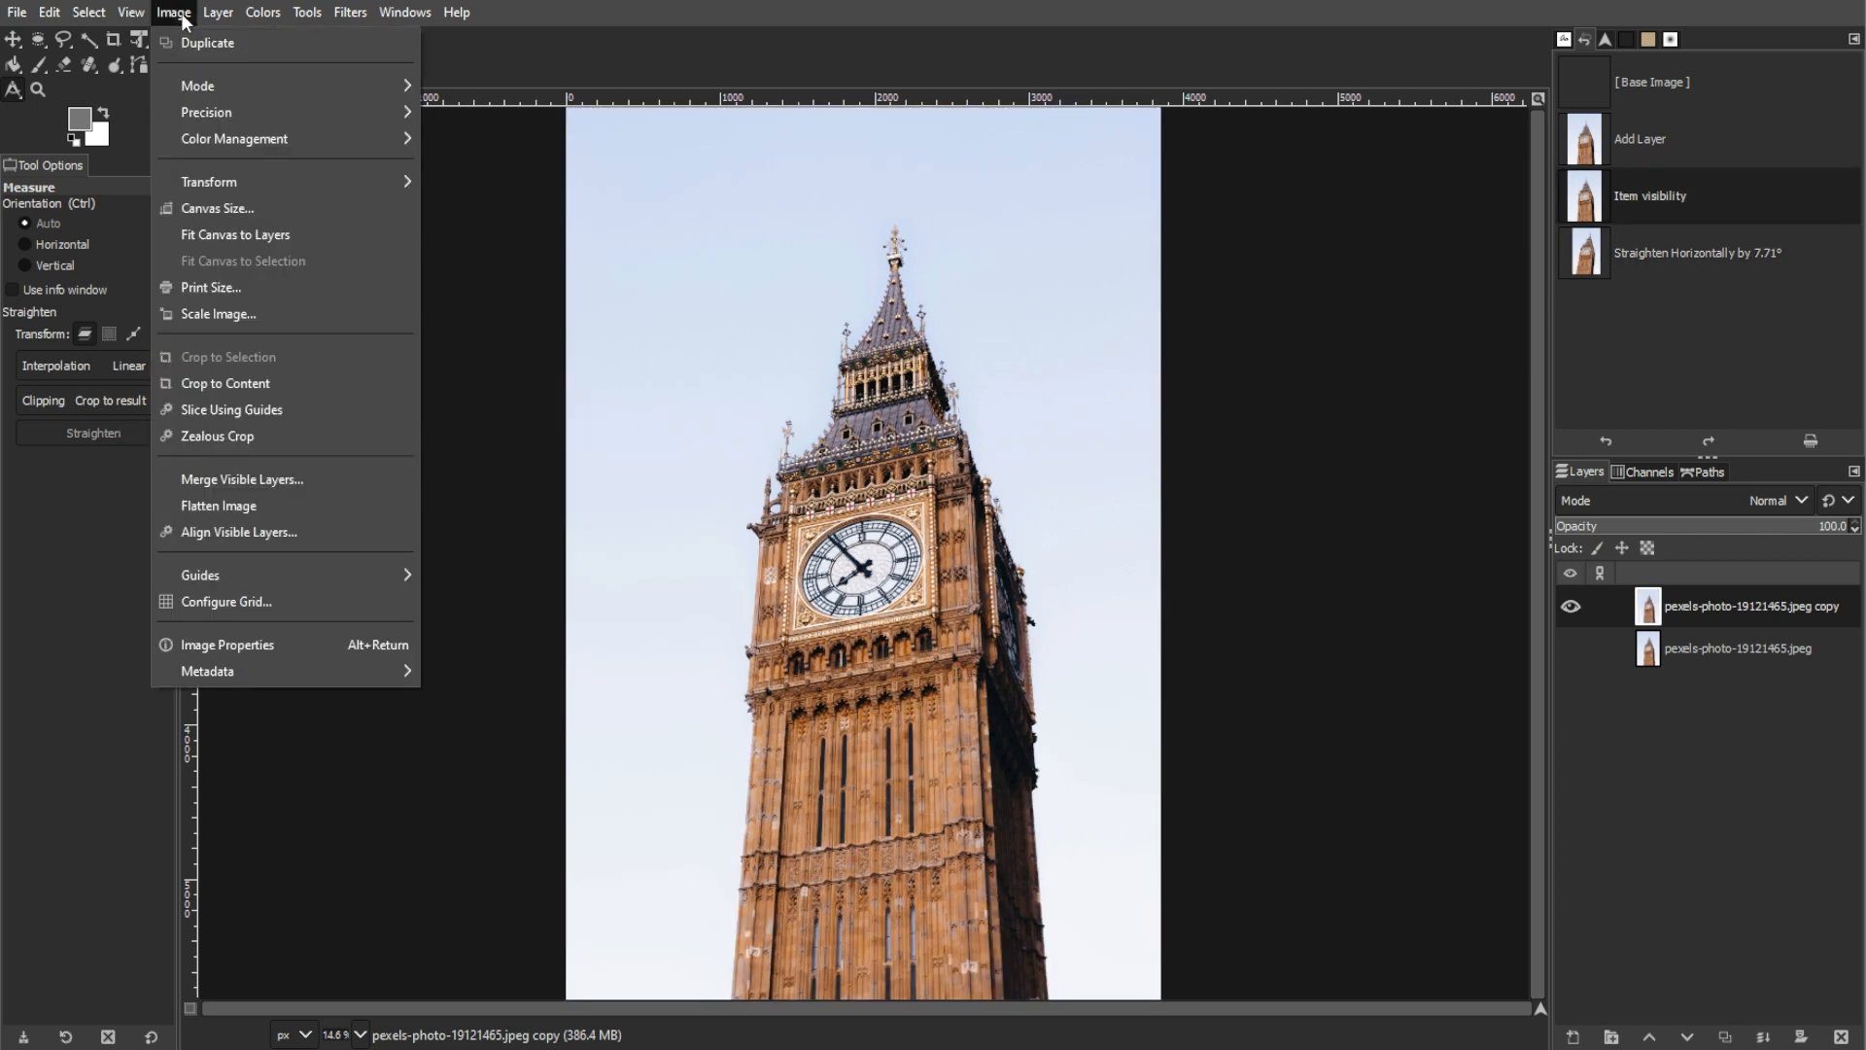
left_click(176, 385)
left_click(1075, 595)
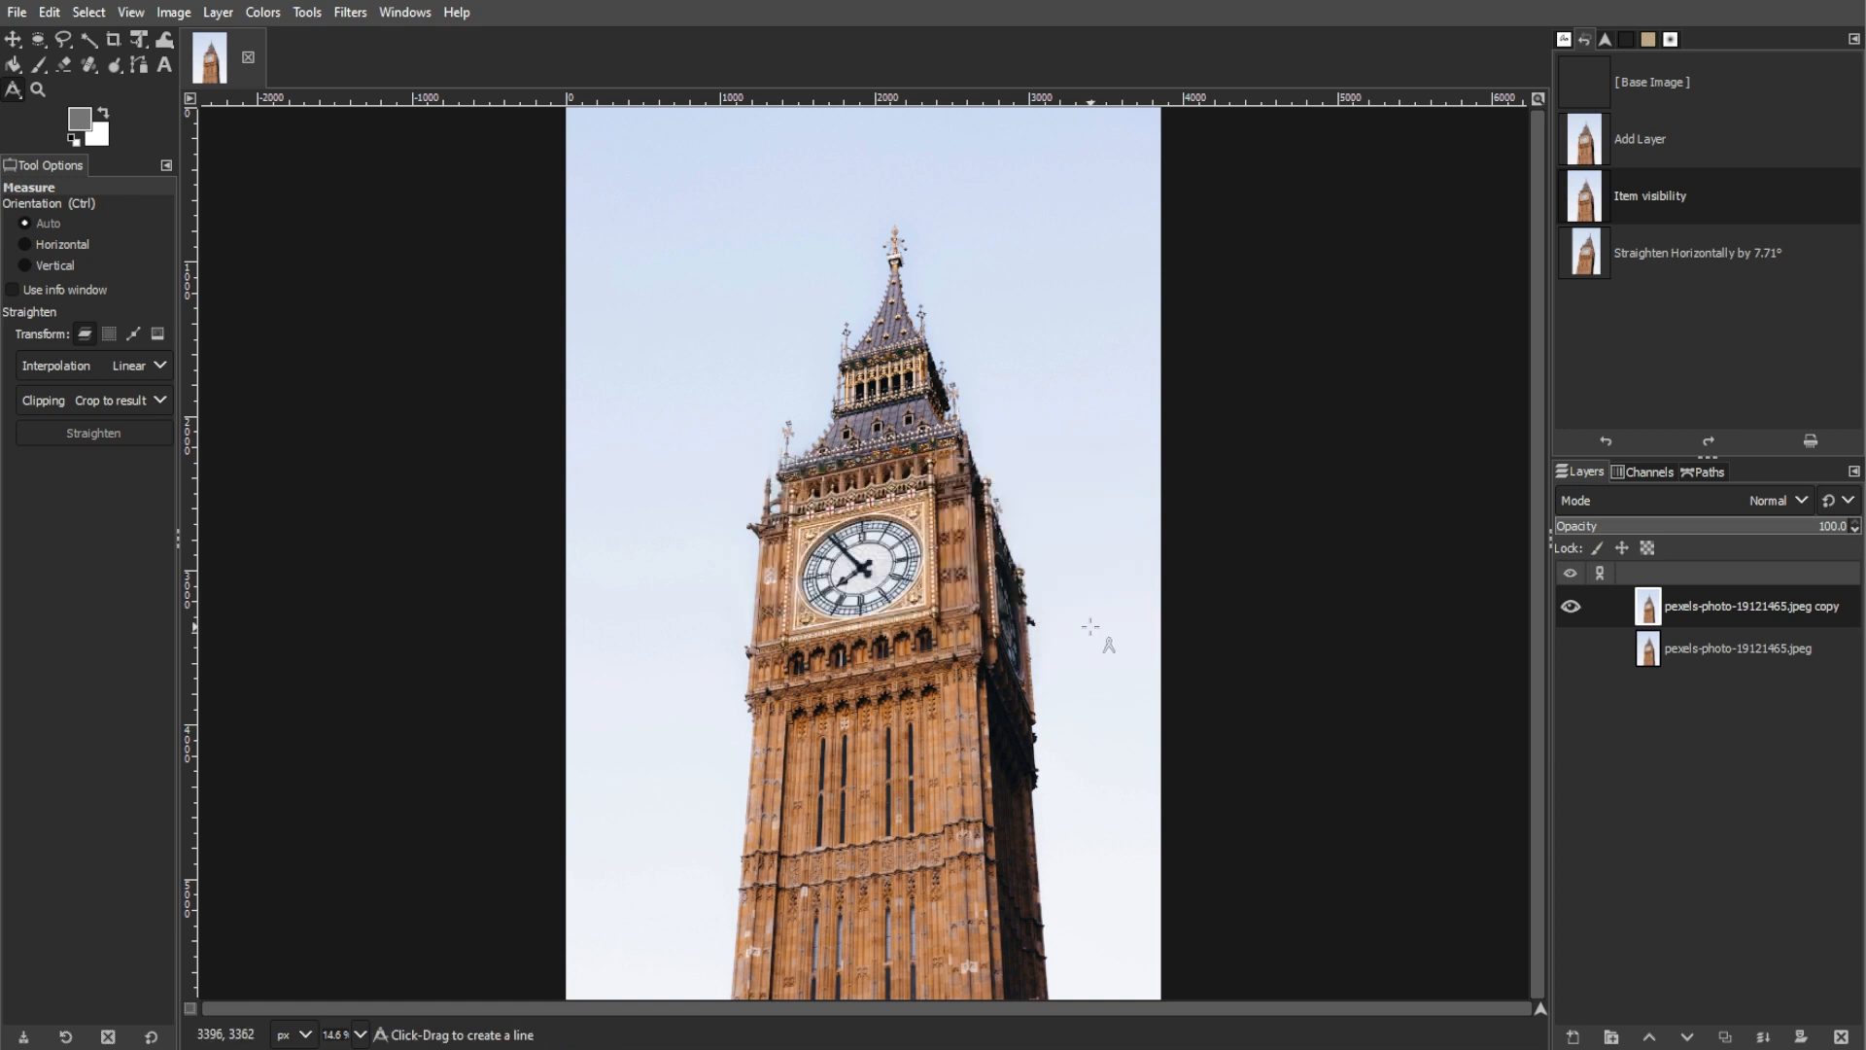
Step: Crop only the layer copy to about 3581 × 5371 px at position 211, 410, trimming the sky above and beside the tower
left_click(114, 41)
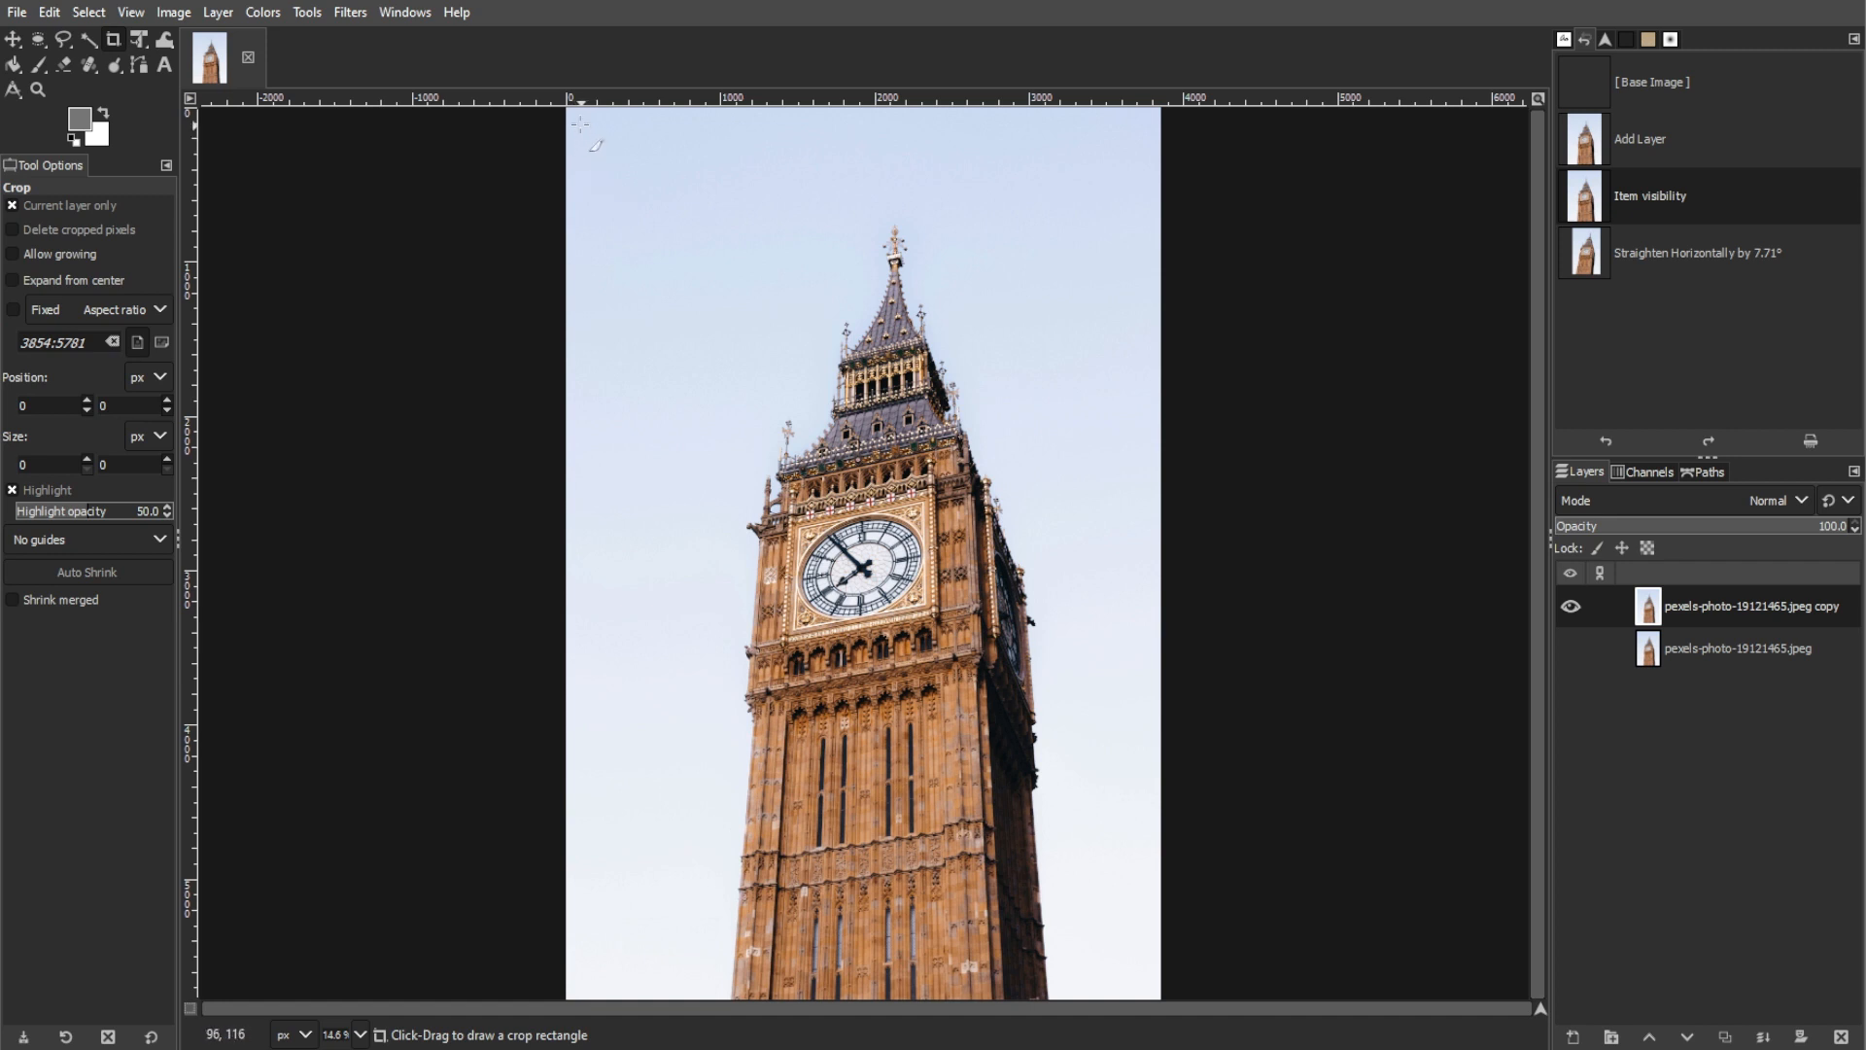
left_click_drag(569, 170, 1143, 733)
left_click_drag(962, 674, 991, 672)
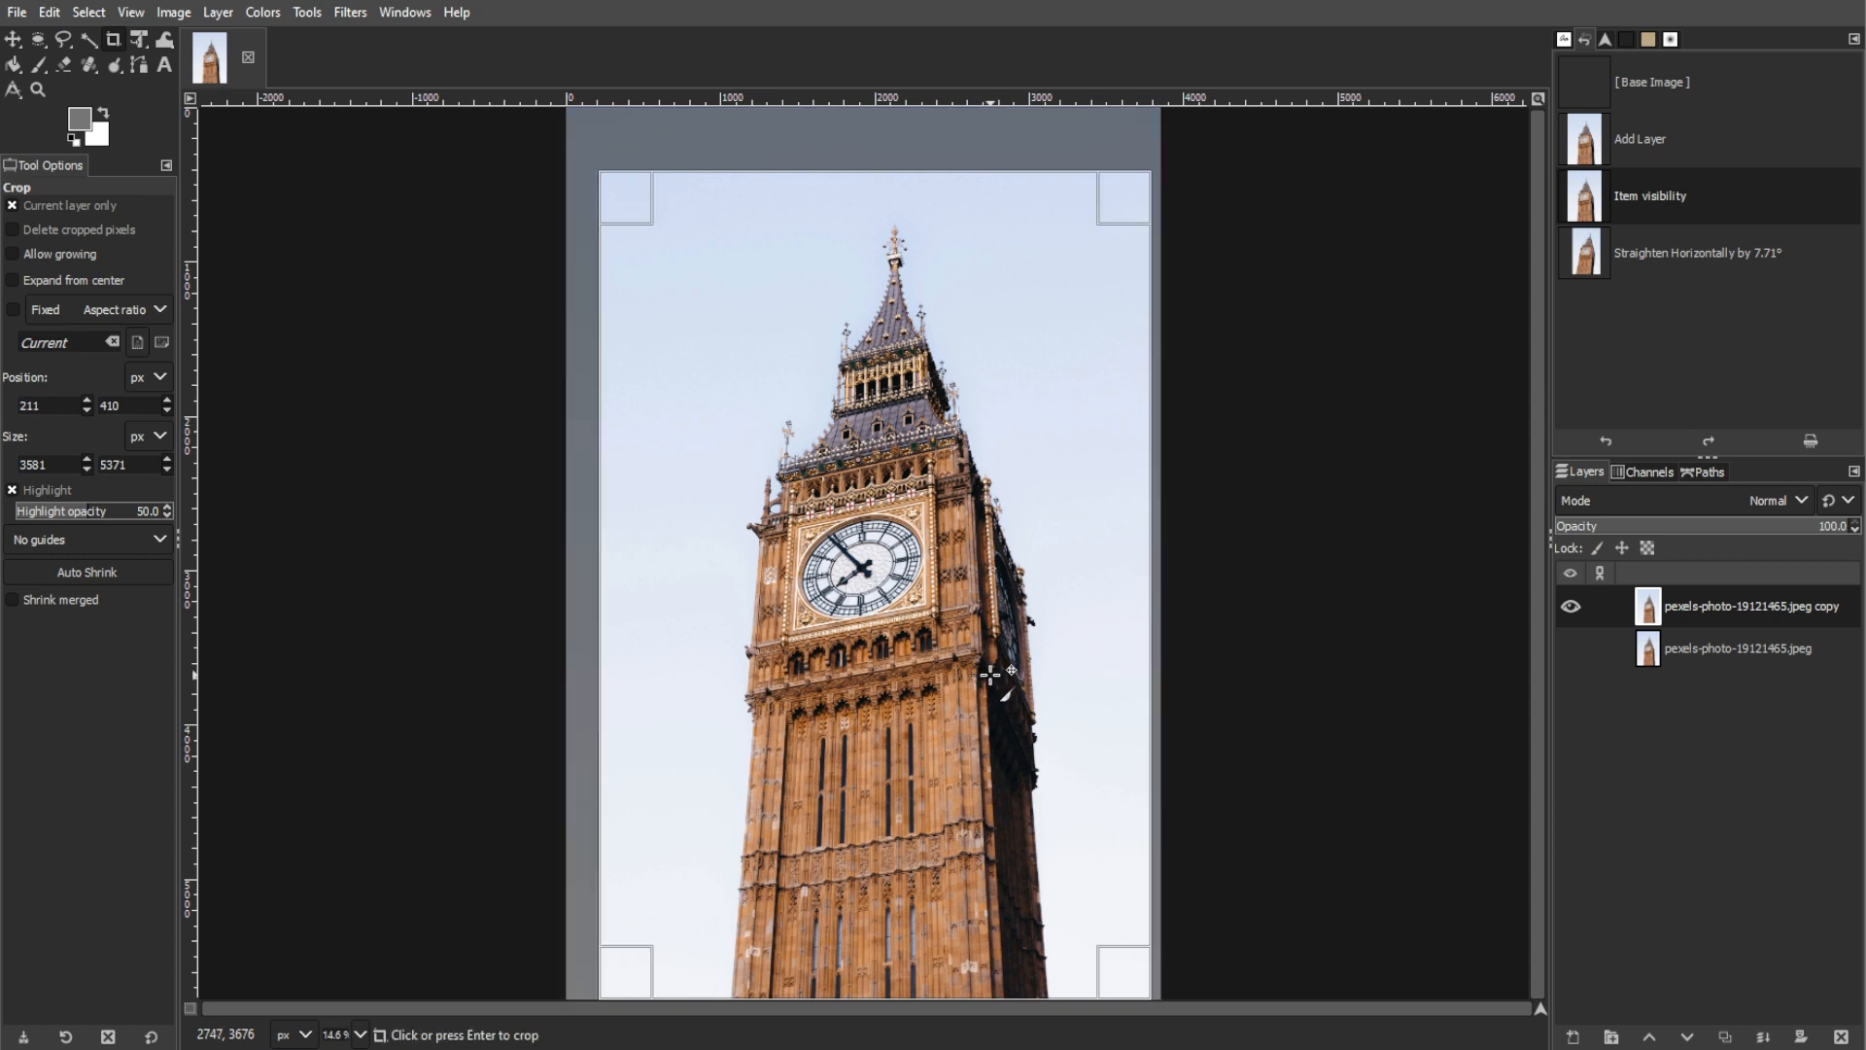
left_click(985, 674)
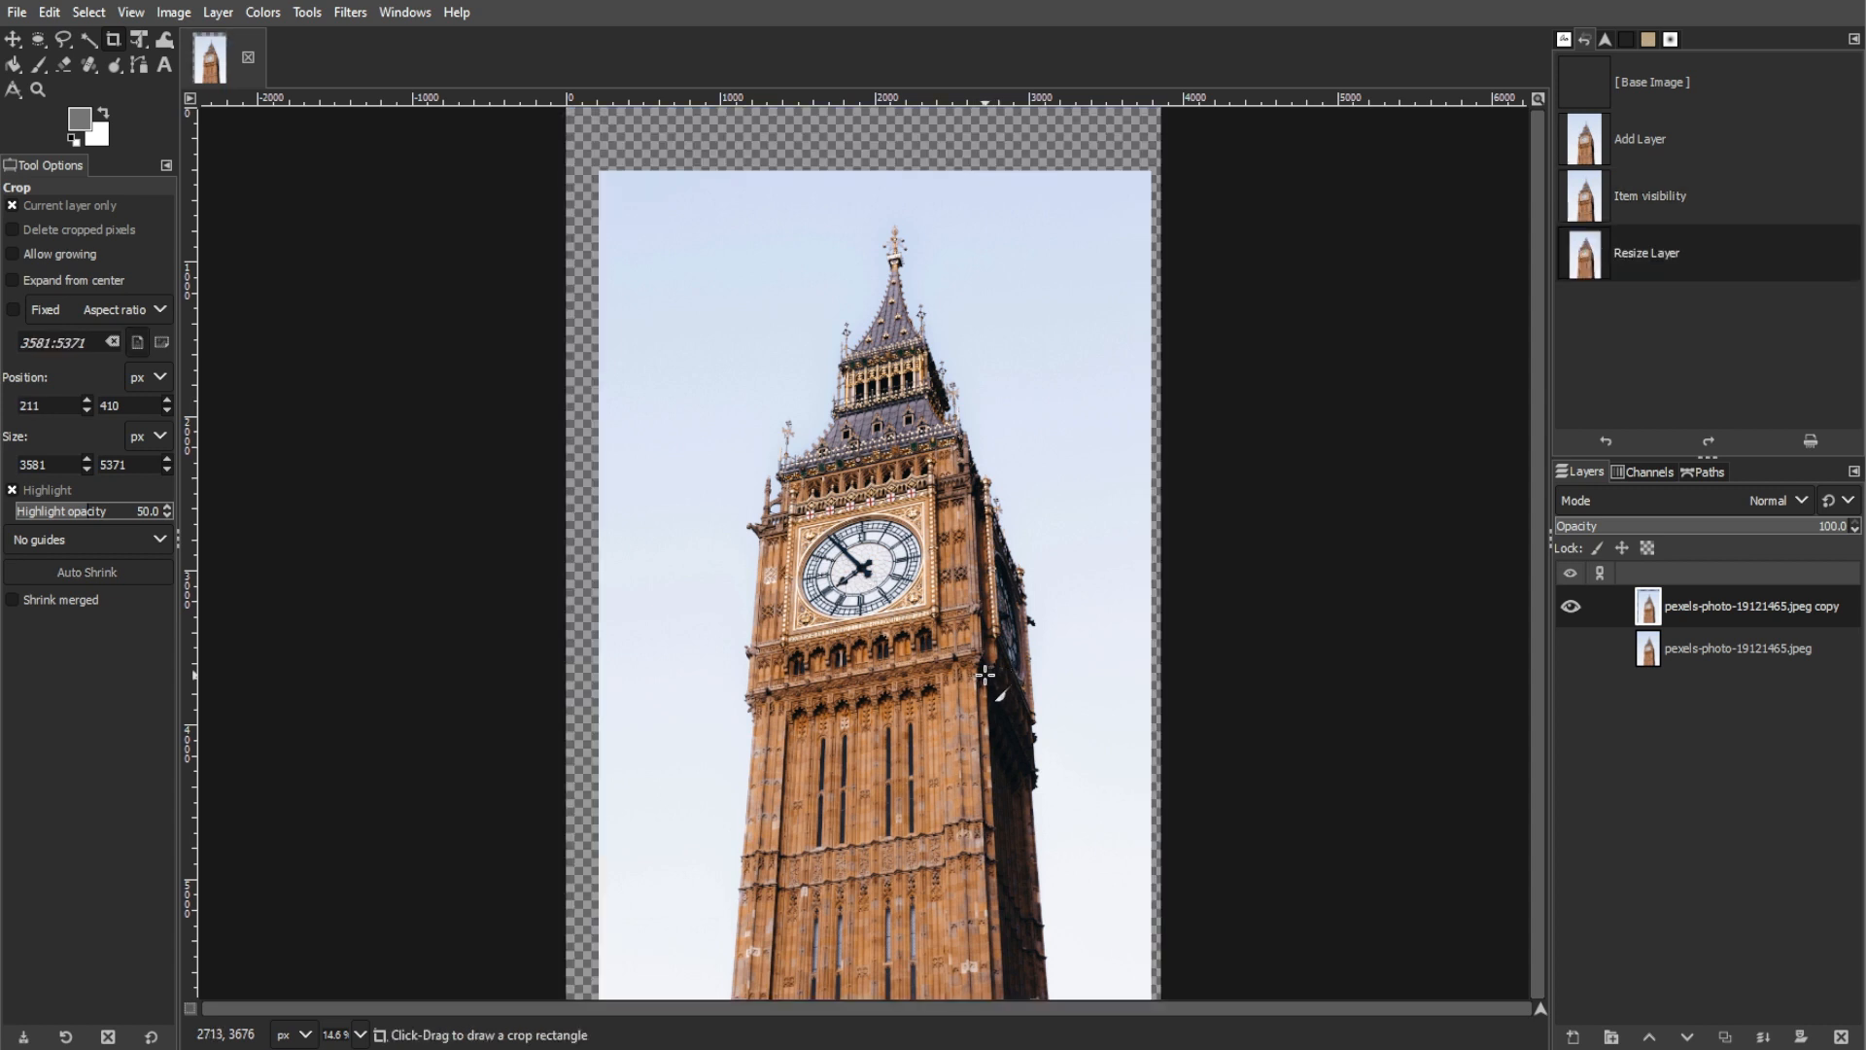
Step: Crop the image to its content to remove the empty borders around the tower
left_click(174, 12)
left_click(232, 381)
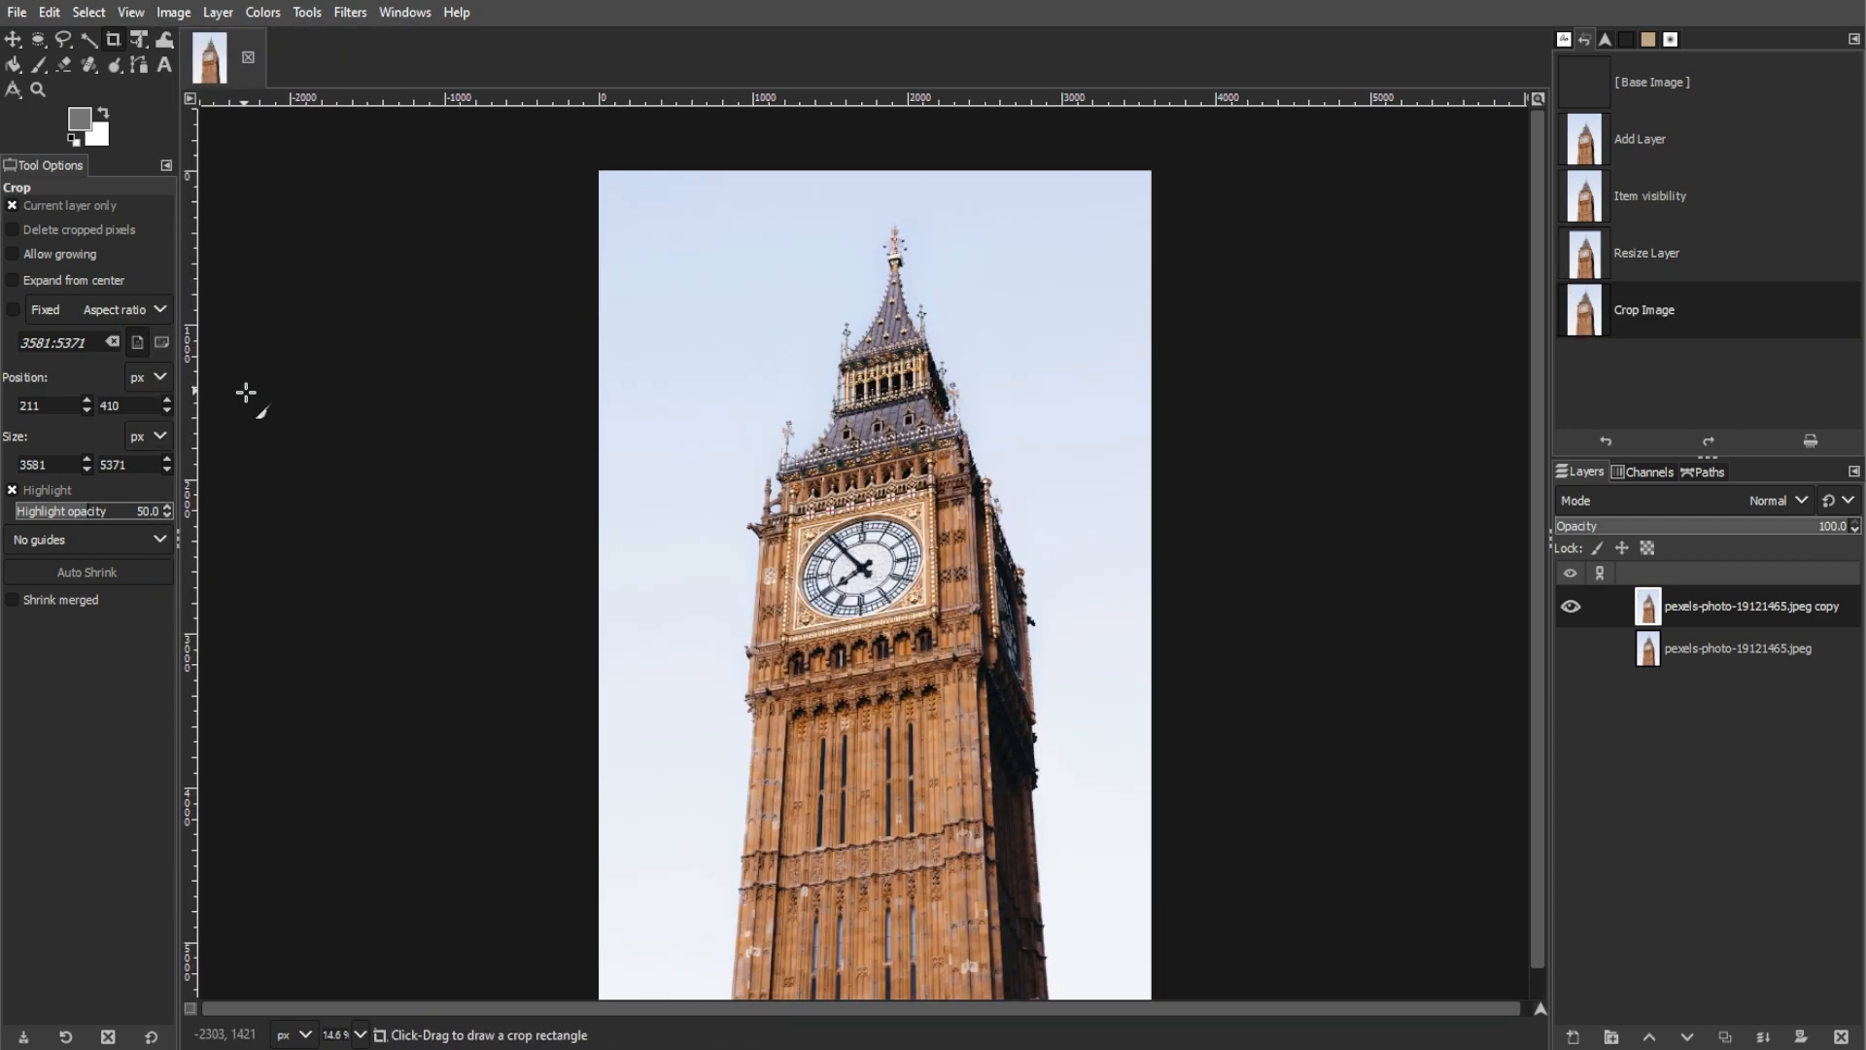
scroll(1009, 689, "down", 1)
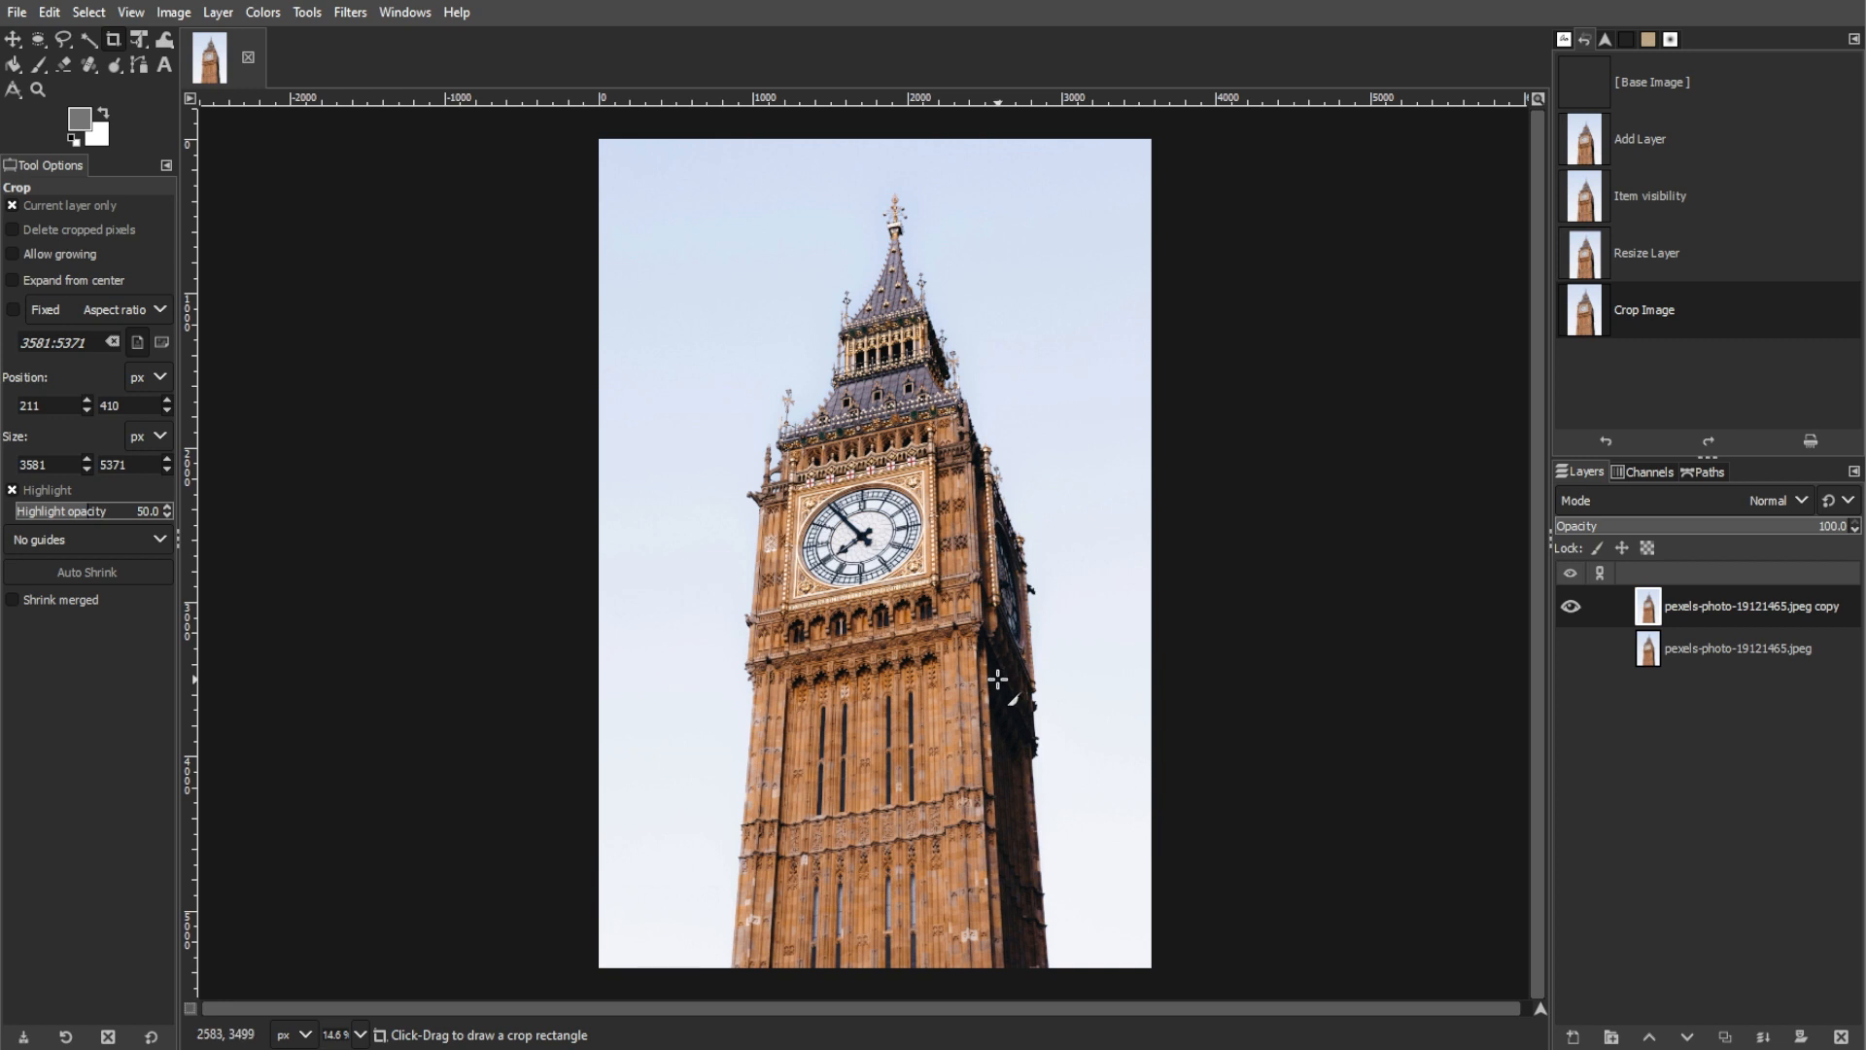
Step: Adjust the layer copy's exposure with a black level of 0.022 and an exposure of 0.143
left_click(262, 12)
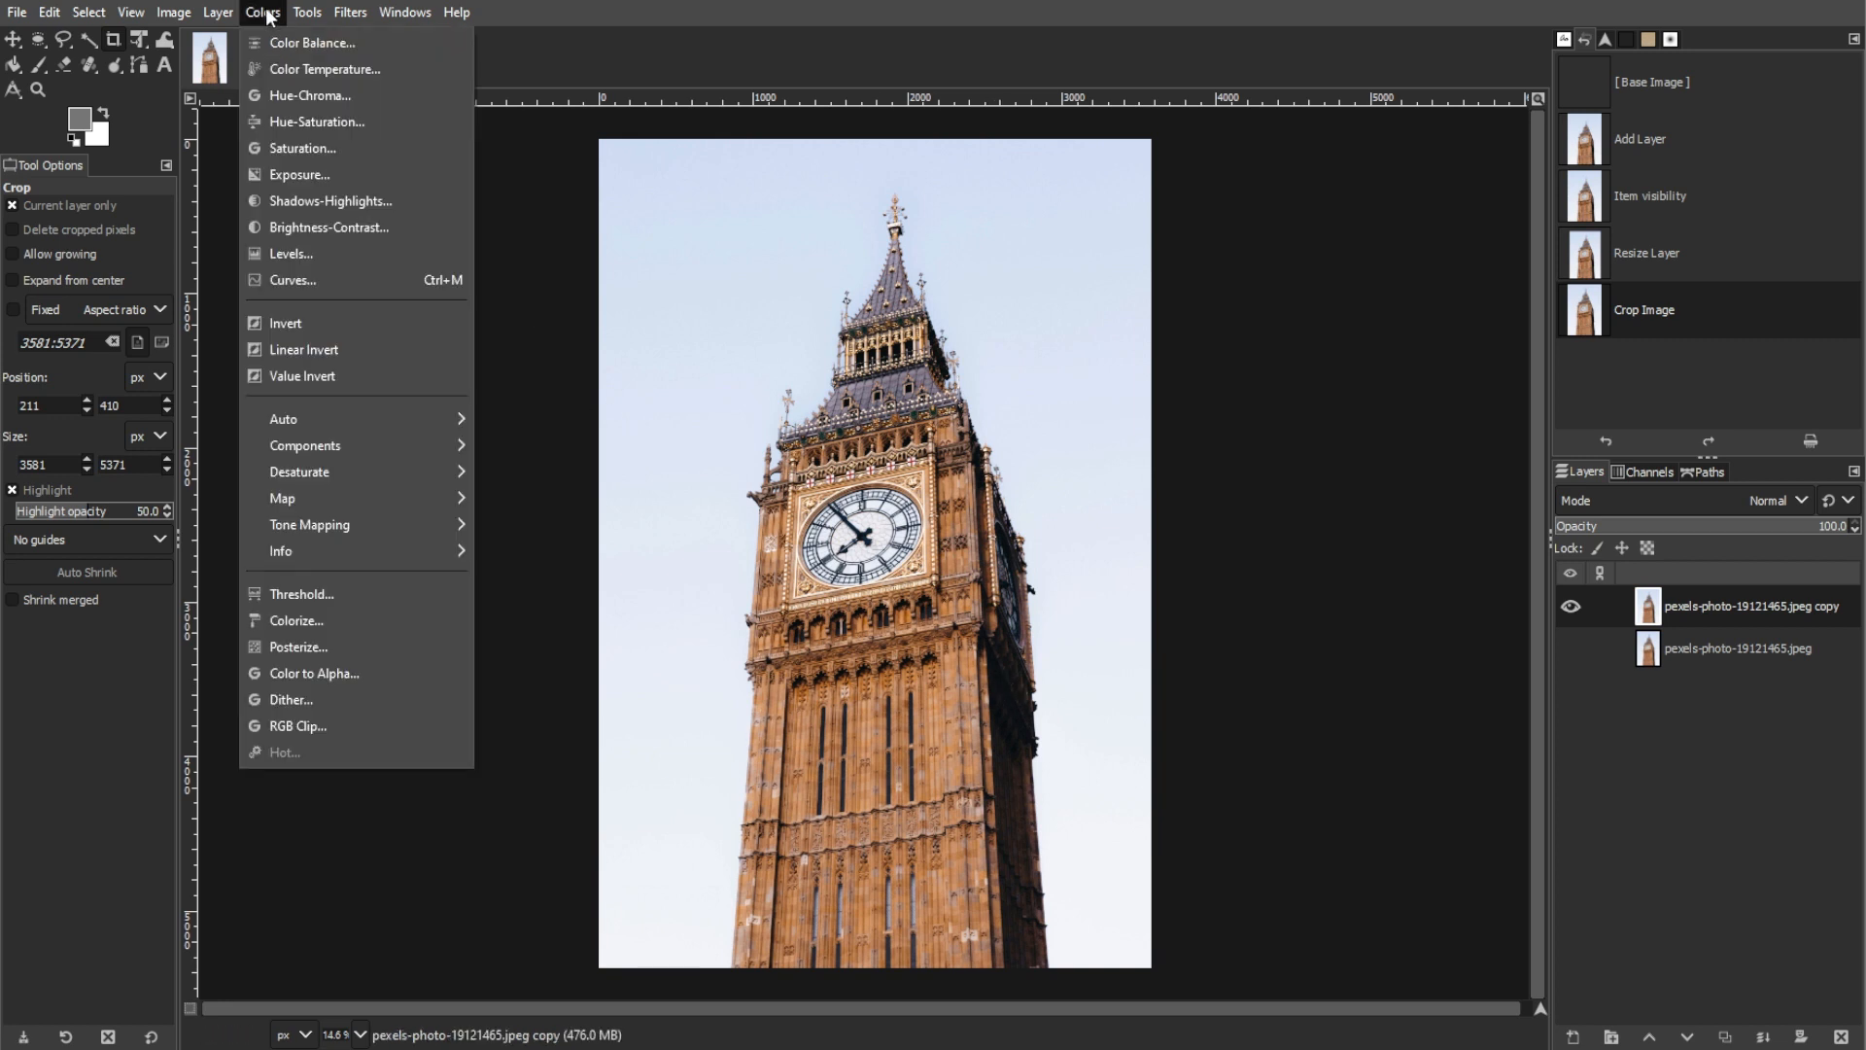
left_click(291, 177)
left_click(1373, 226)
left_click_drag(1372, 228, 1401, 261)
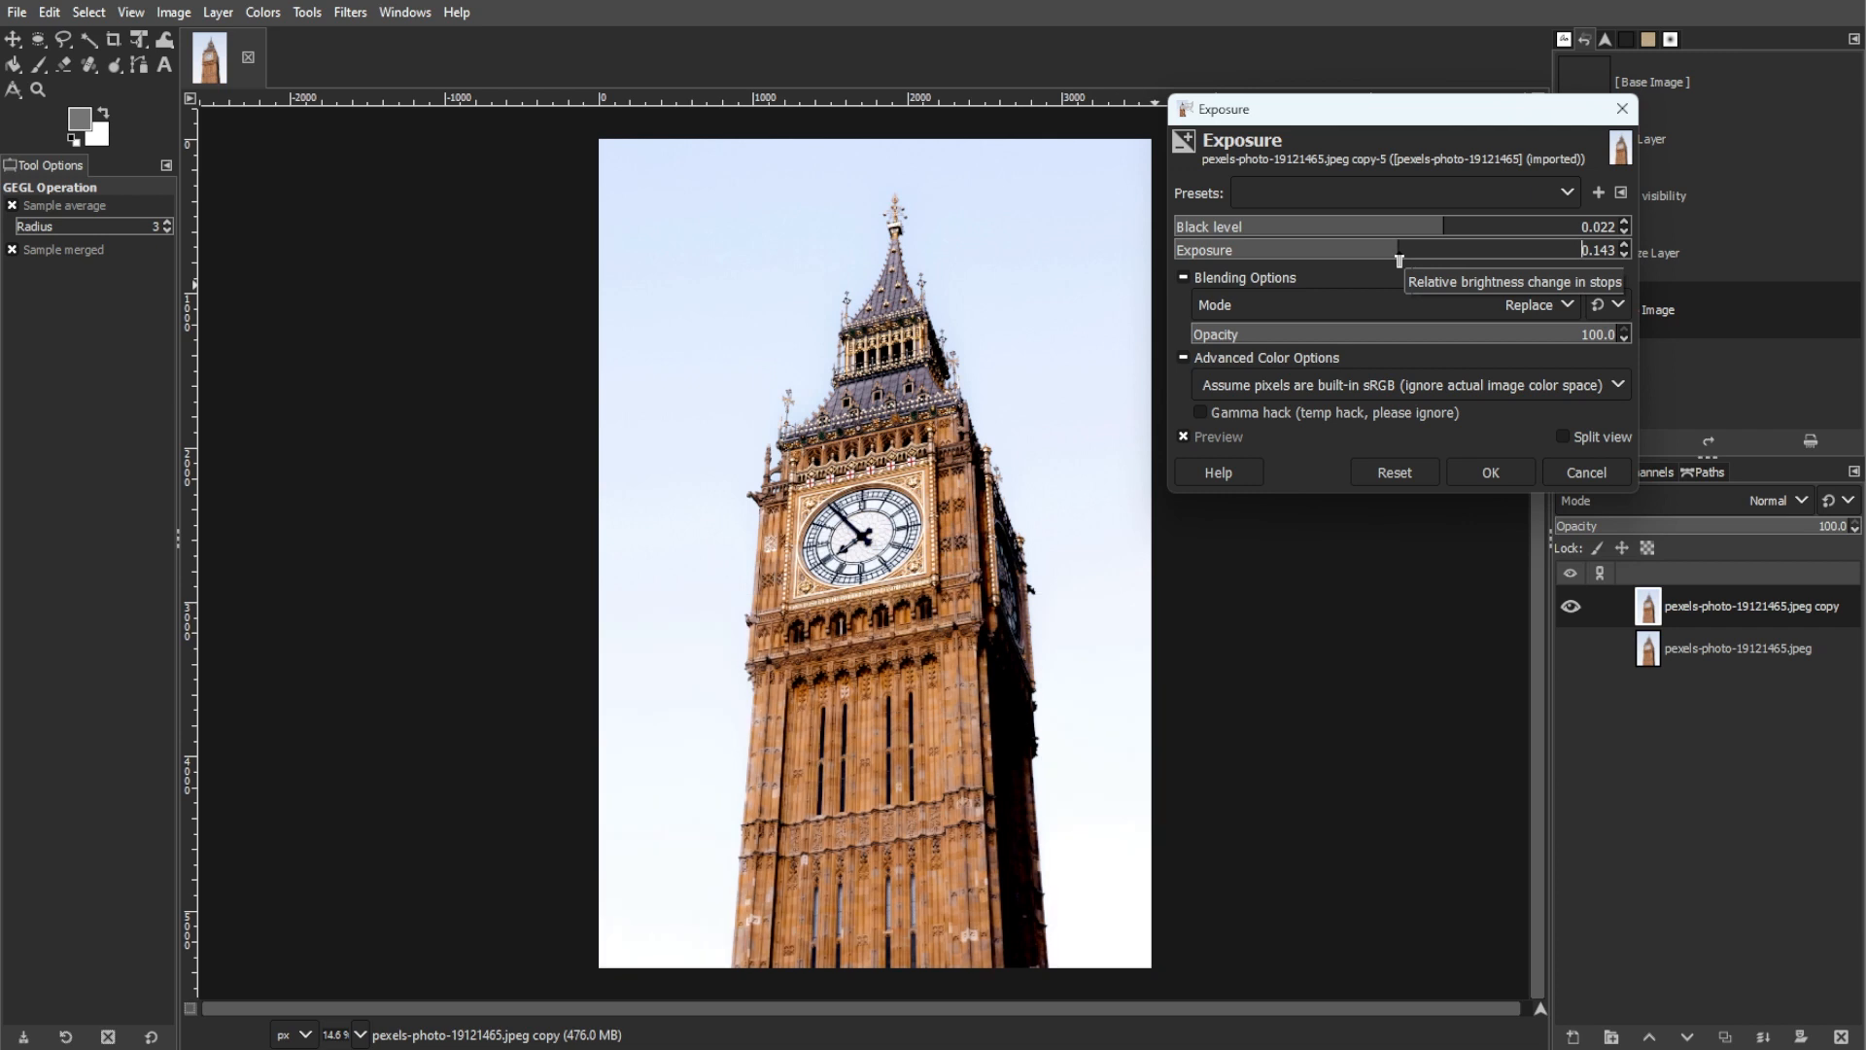
left_click(1511, 468)
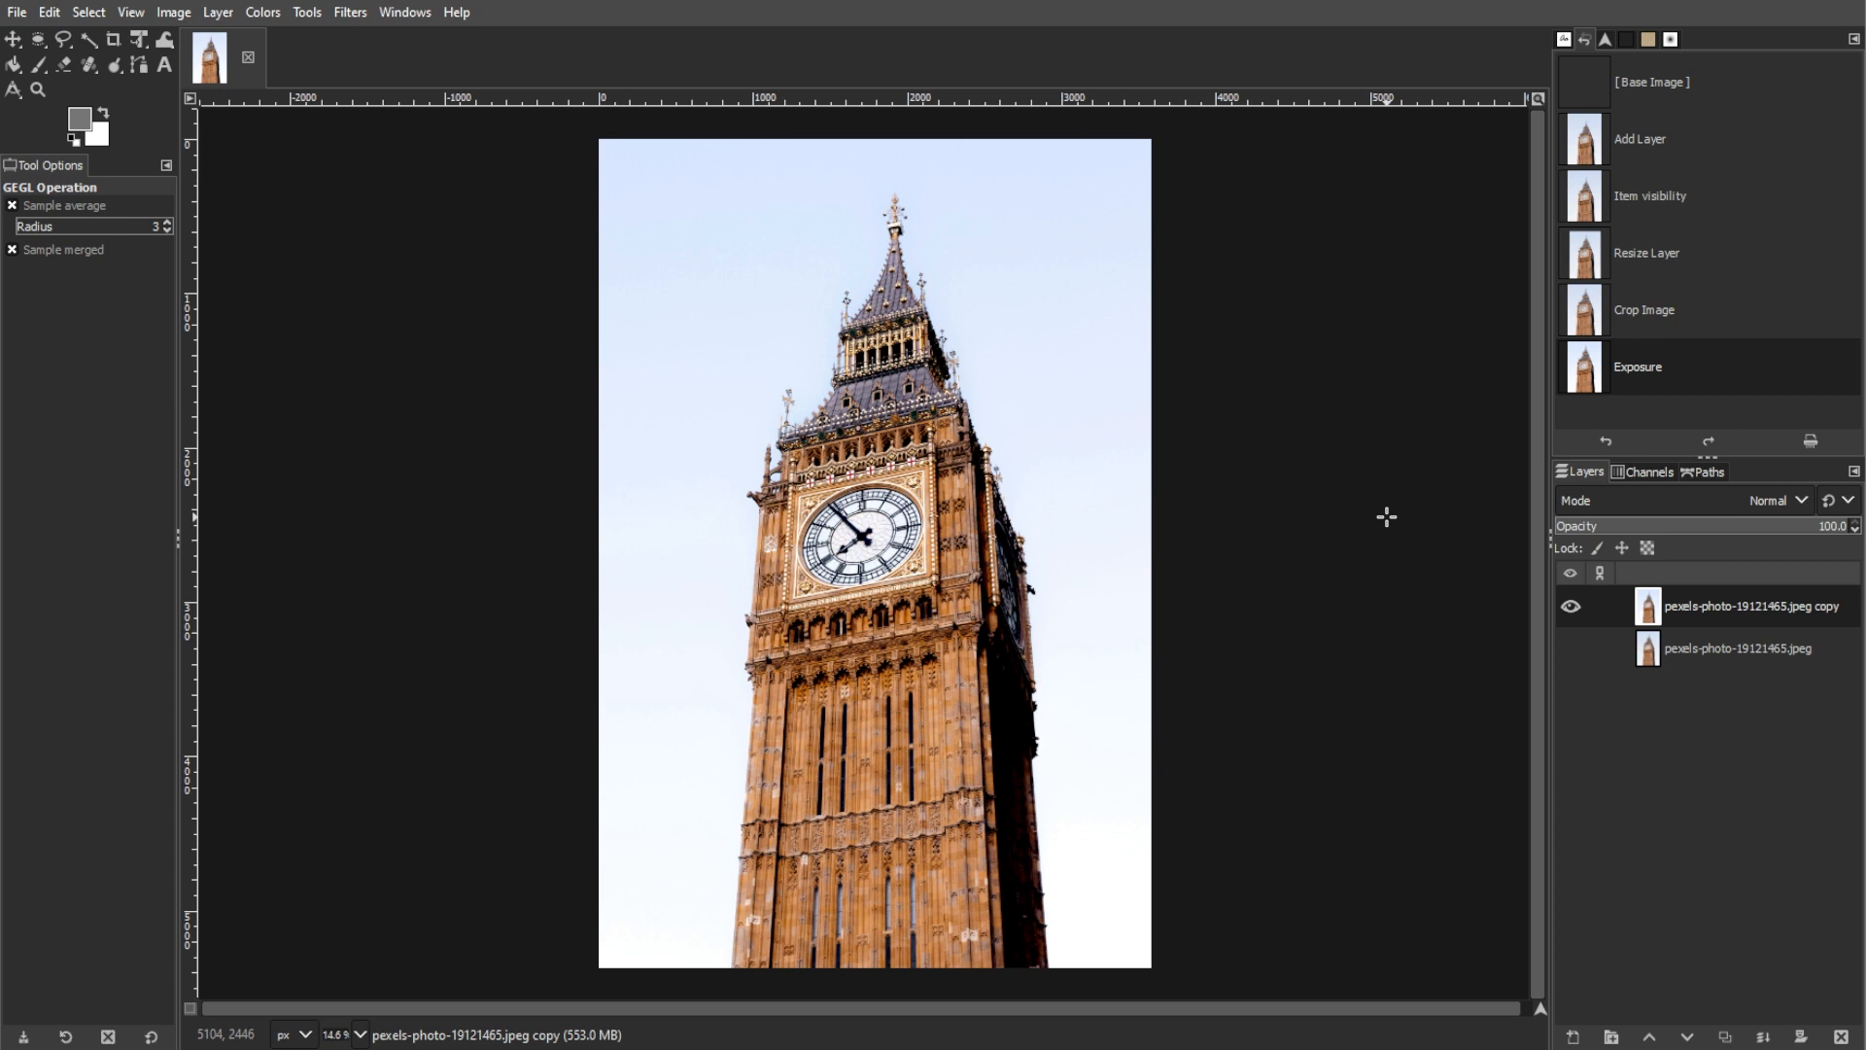
Step: Apply automatic white balance to the layer copy
left_click(263, 12)
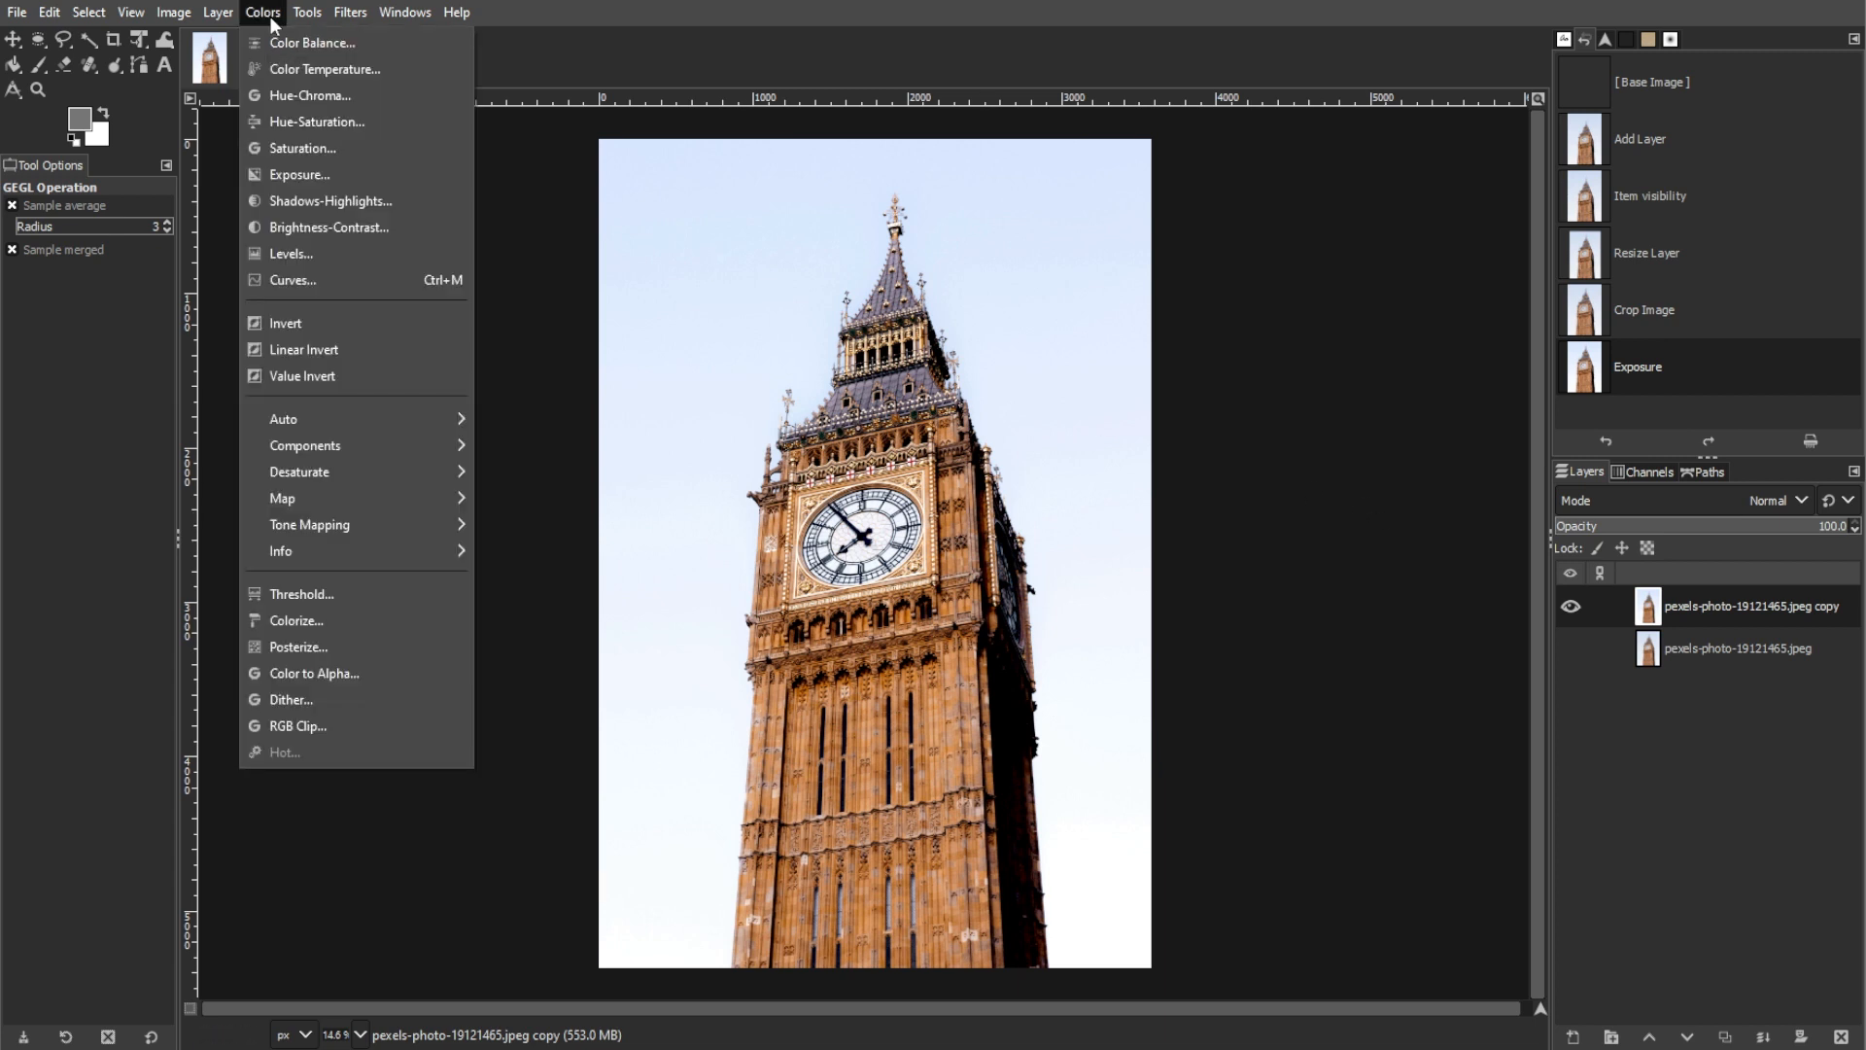
mouse_move(300, 416)
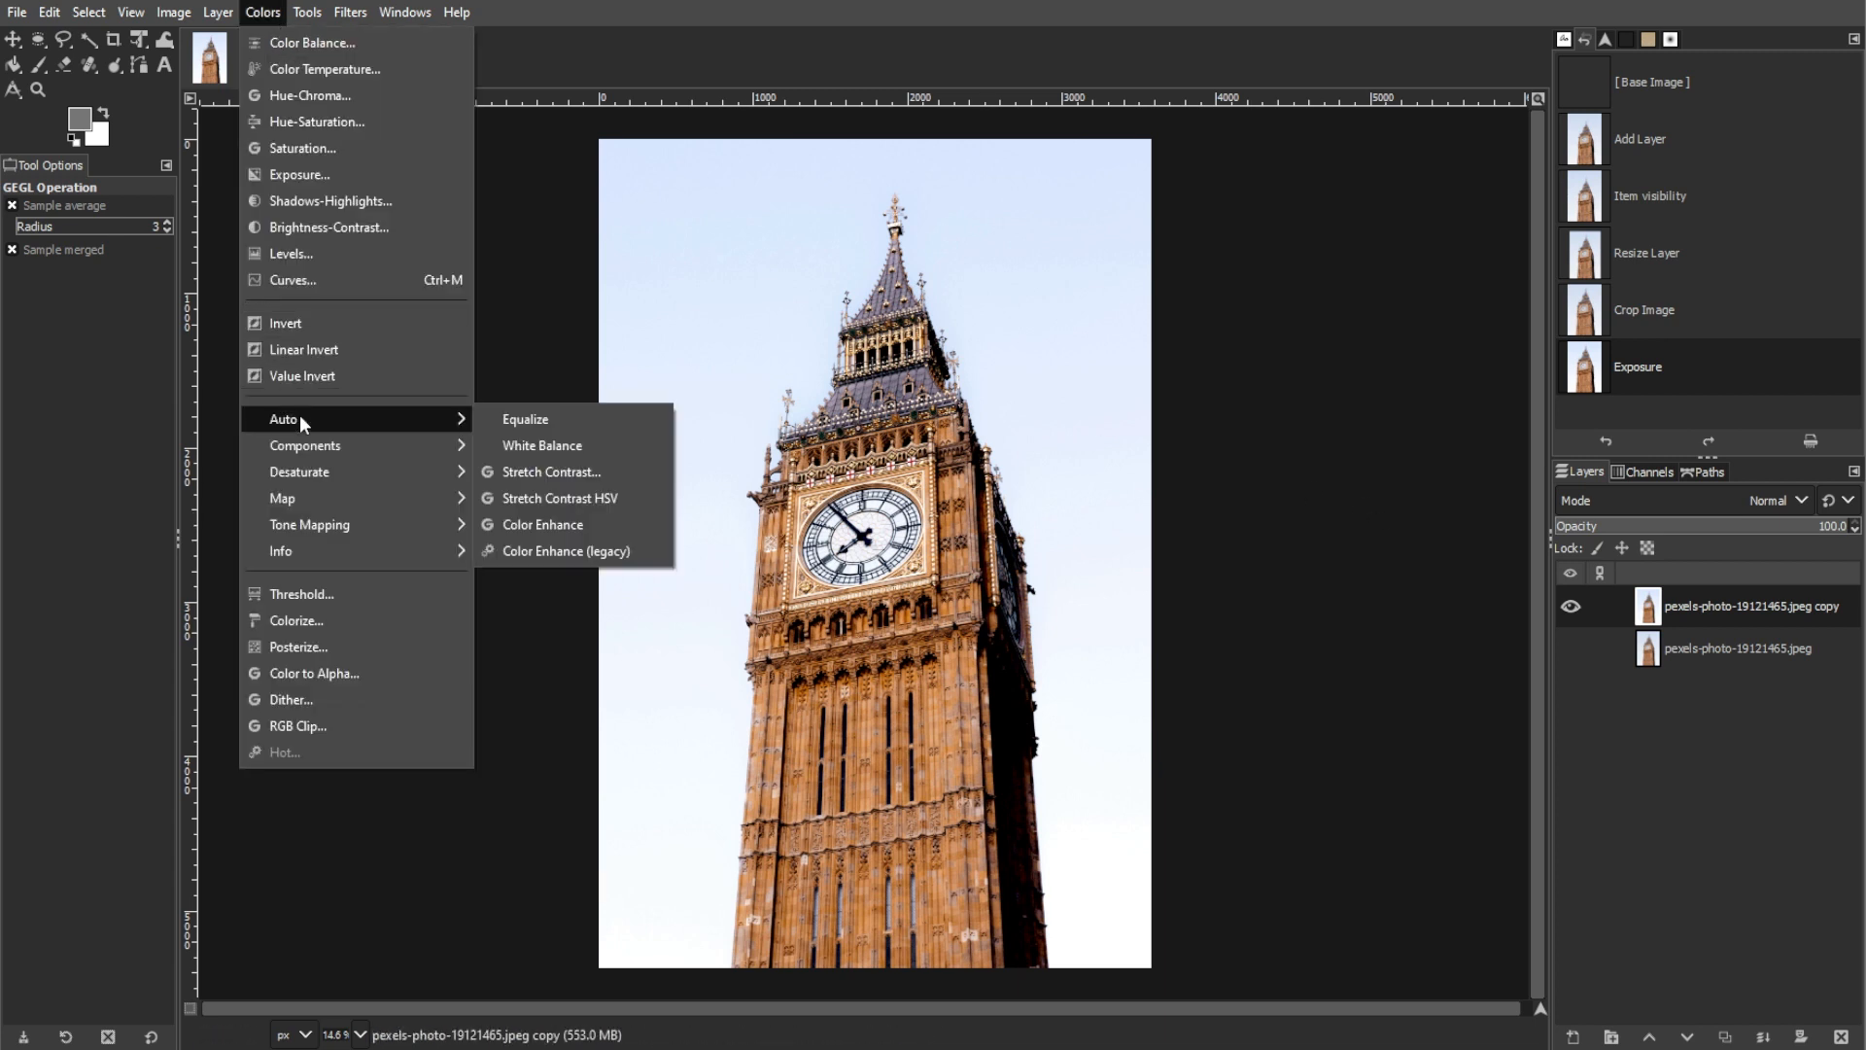
left_click(526, 445)
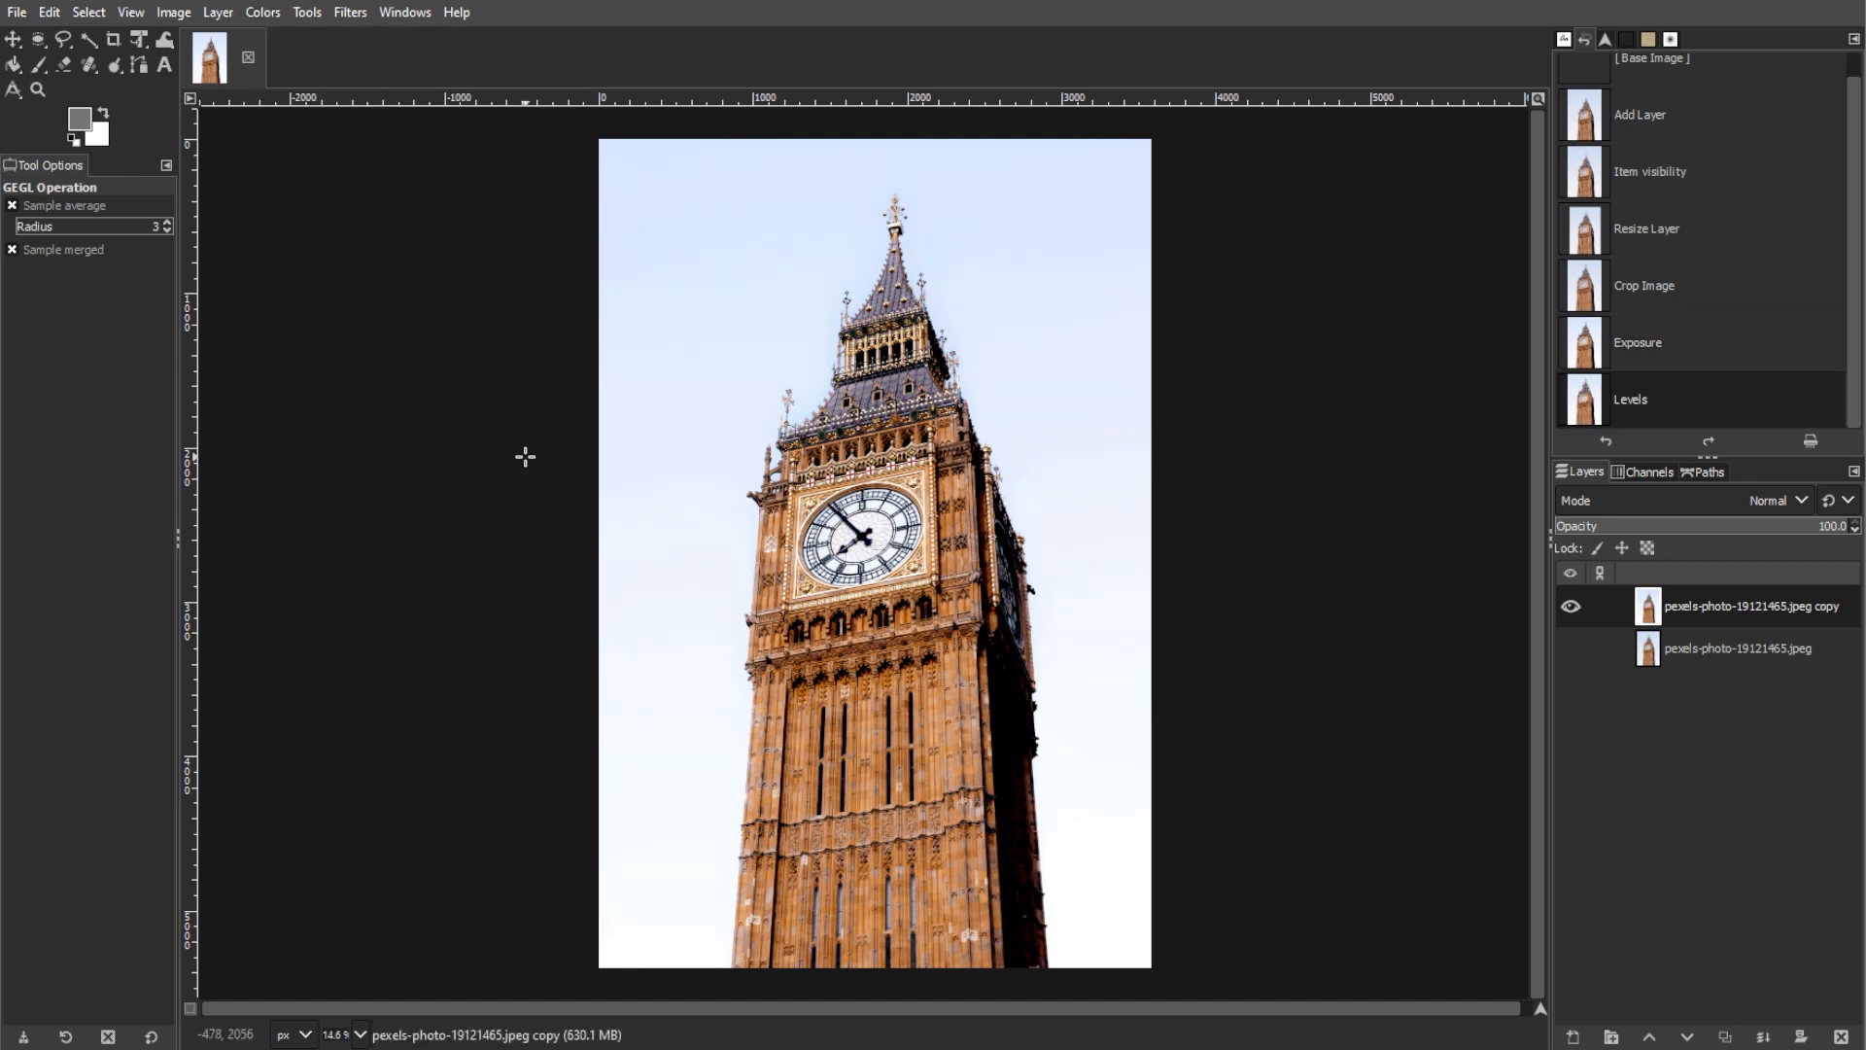
Step: Preview brighter midtones with a Levels gamma of 1.39 on the layer copy and cancel the adjustment
left_click(263, 13)
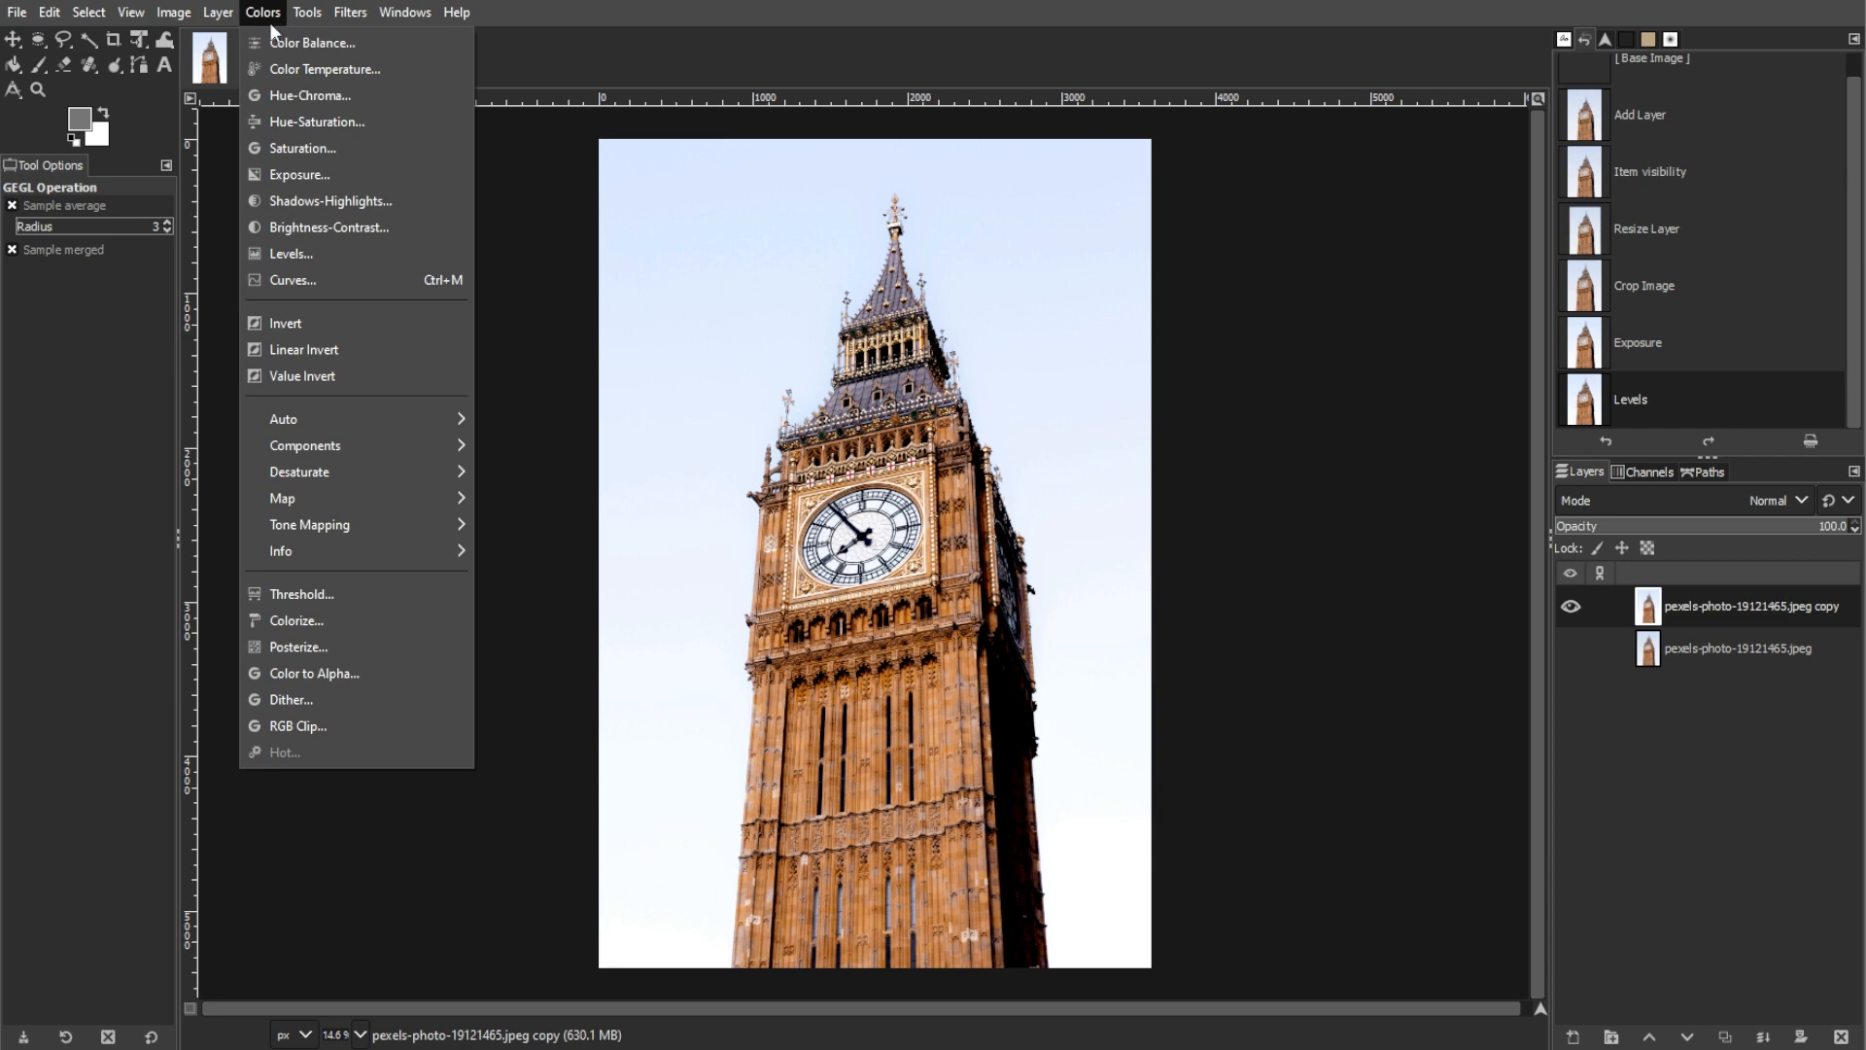
left_click(297, 253)
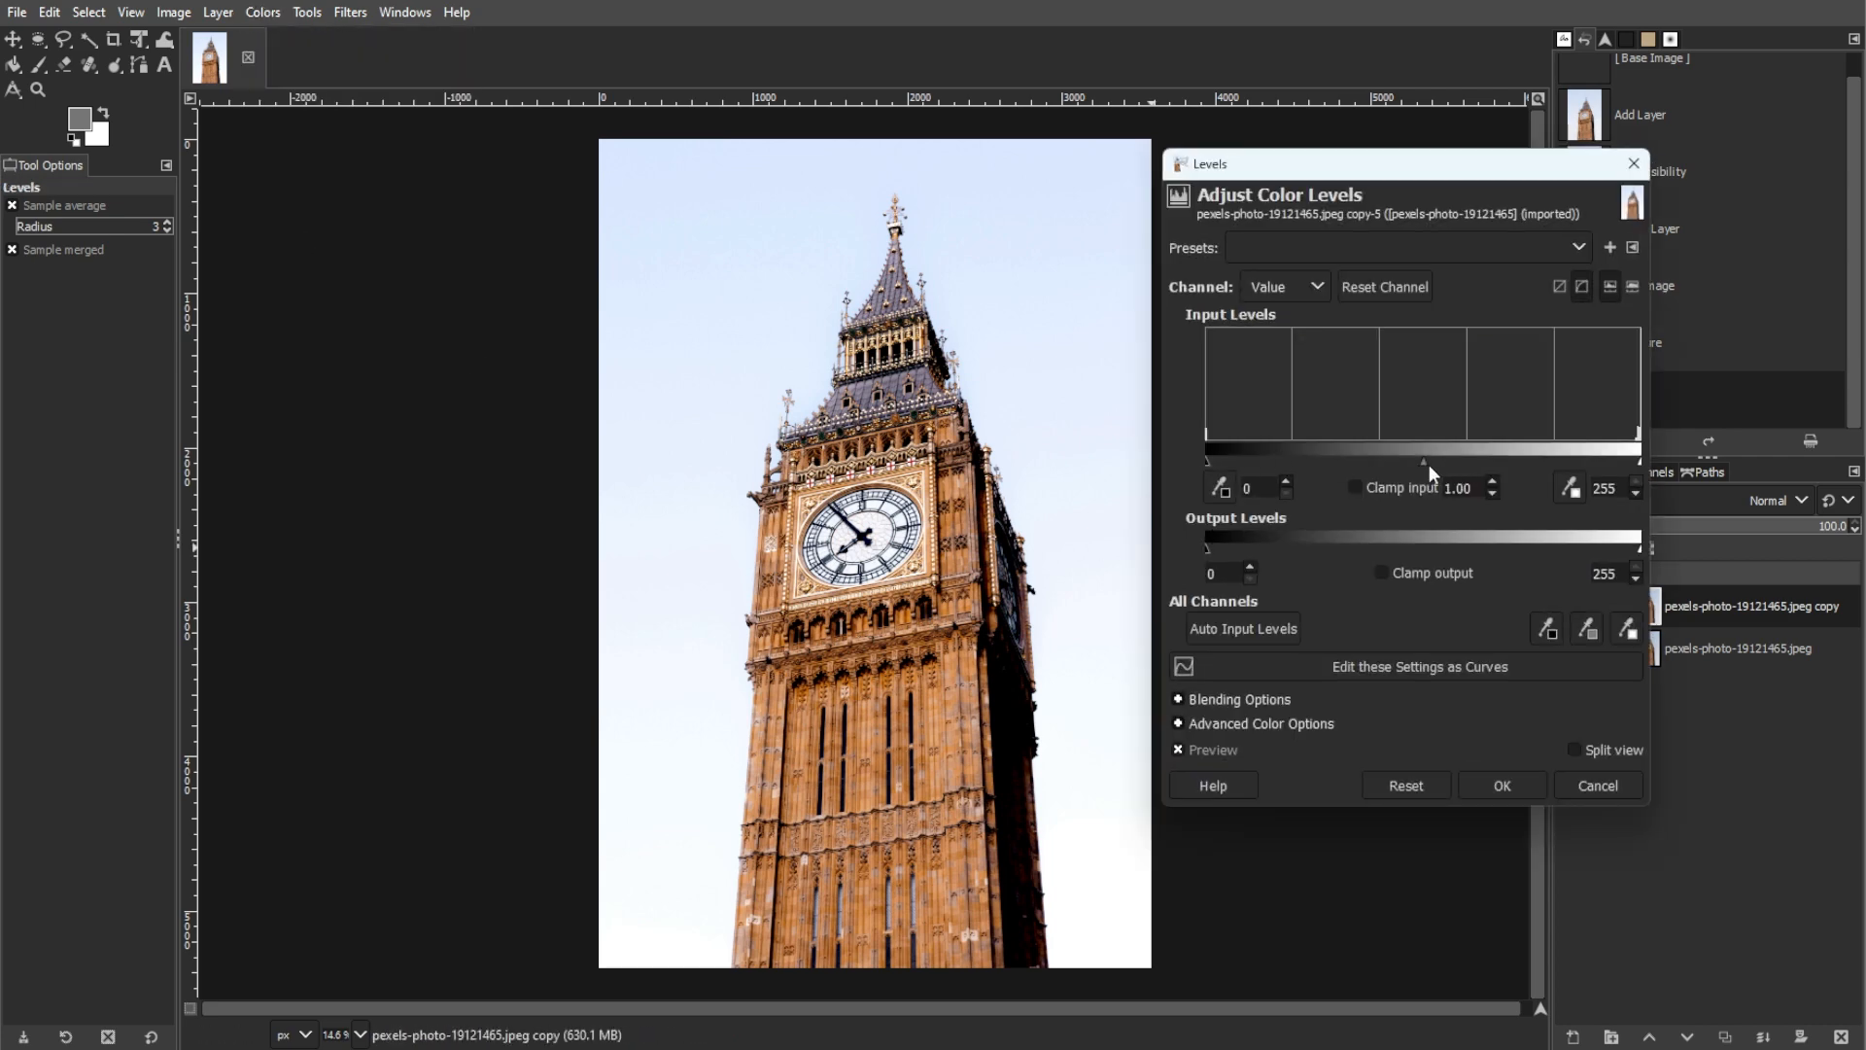
left_click_drag(1402, 464, 1392, 461)
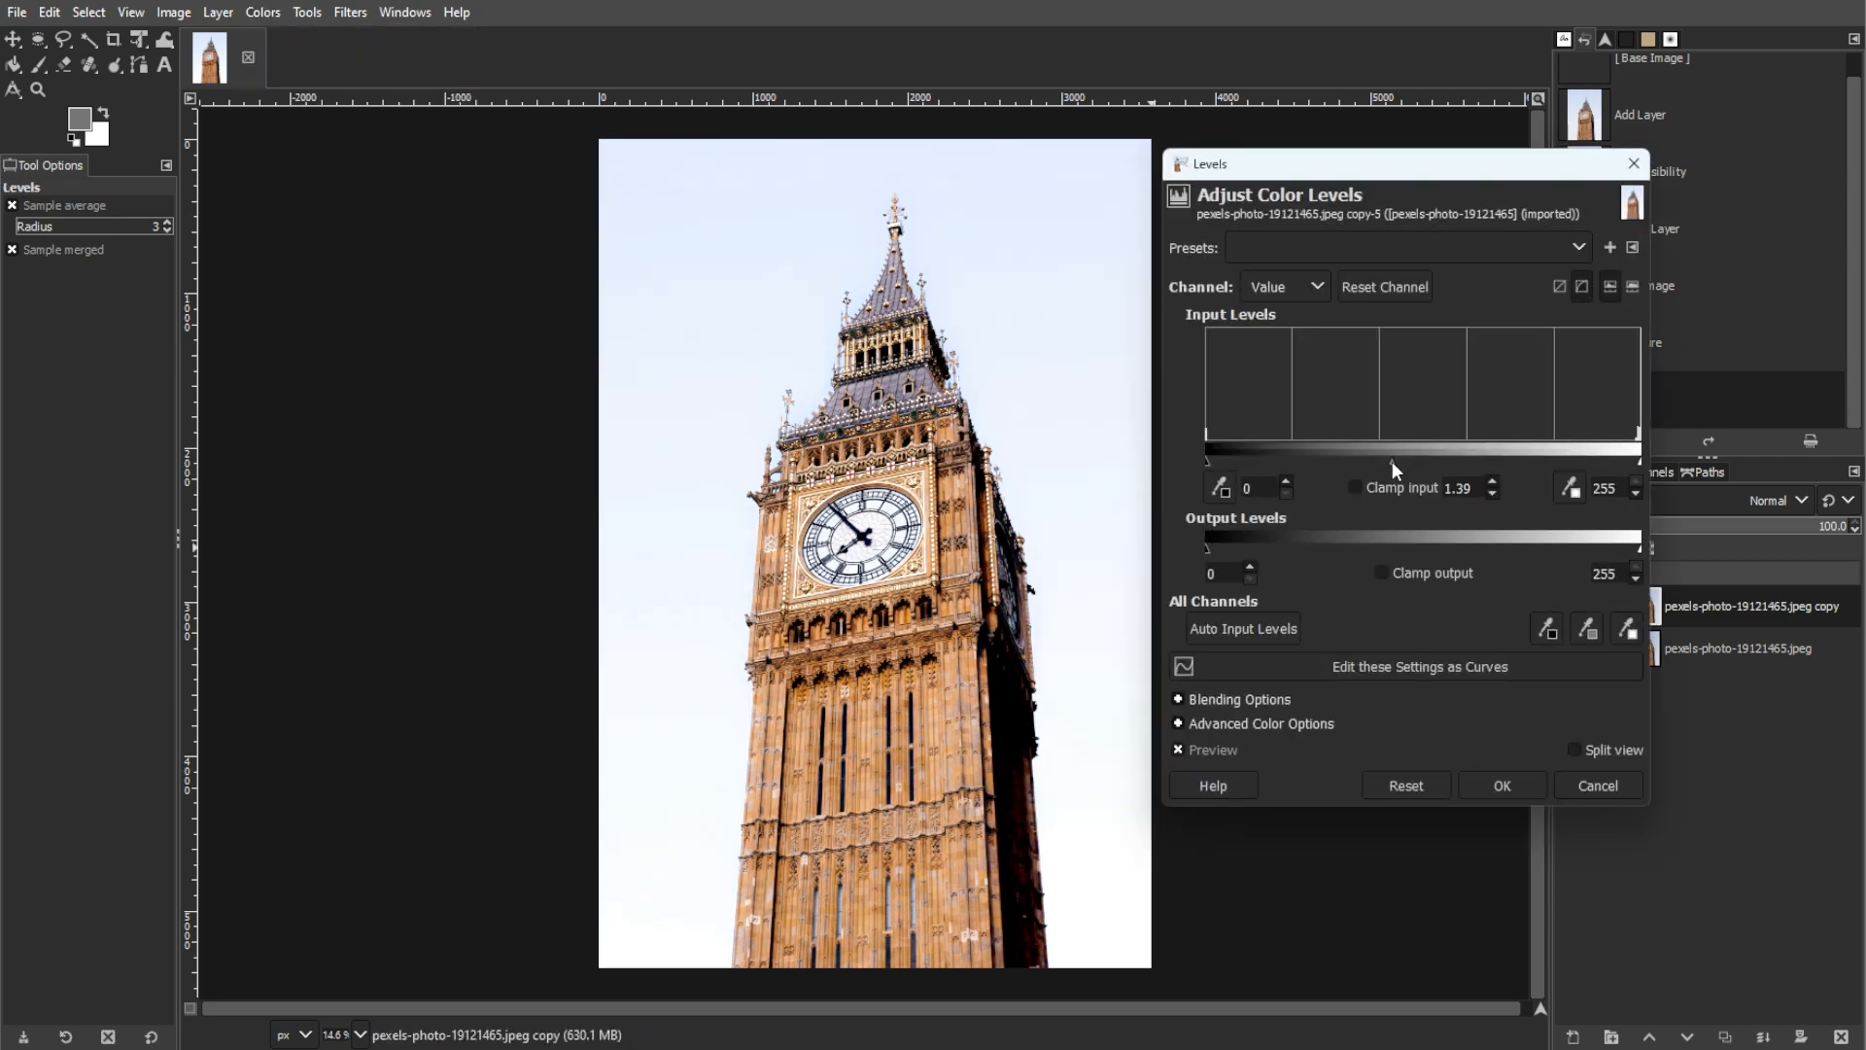
left_click(1629, 788)
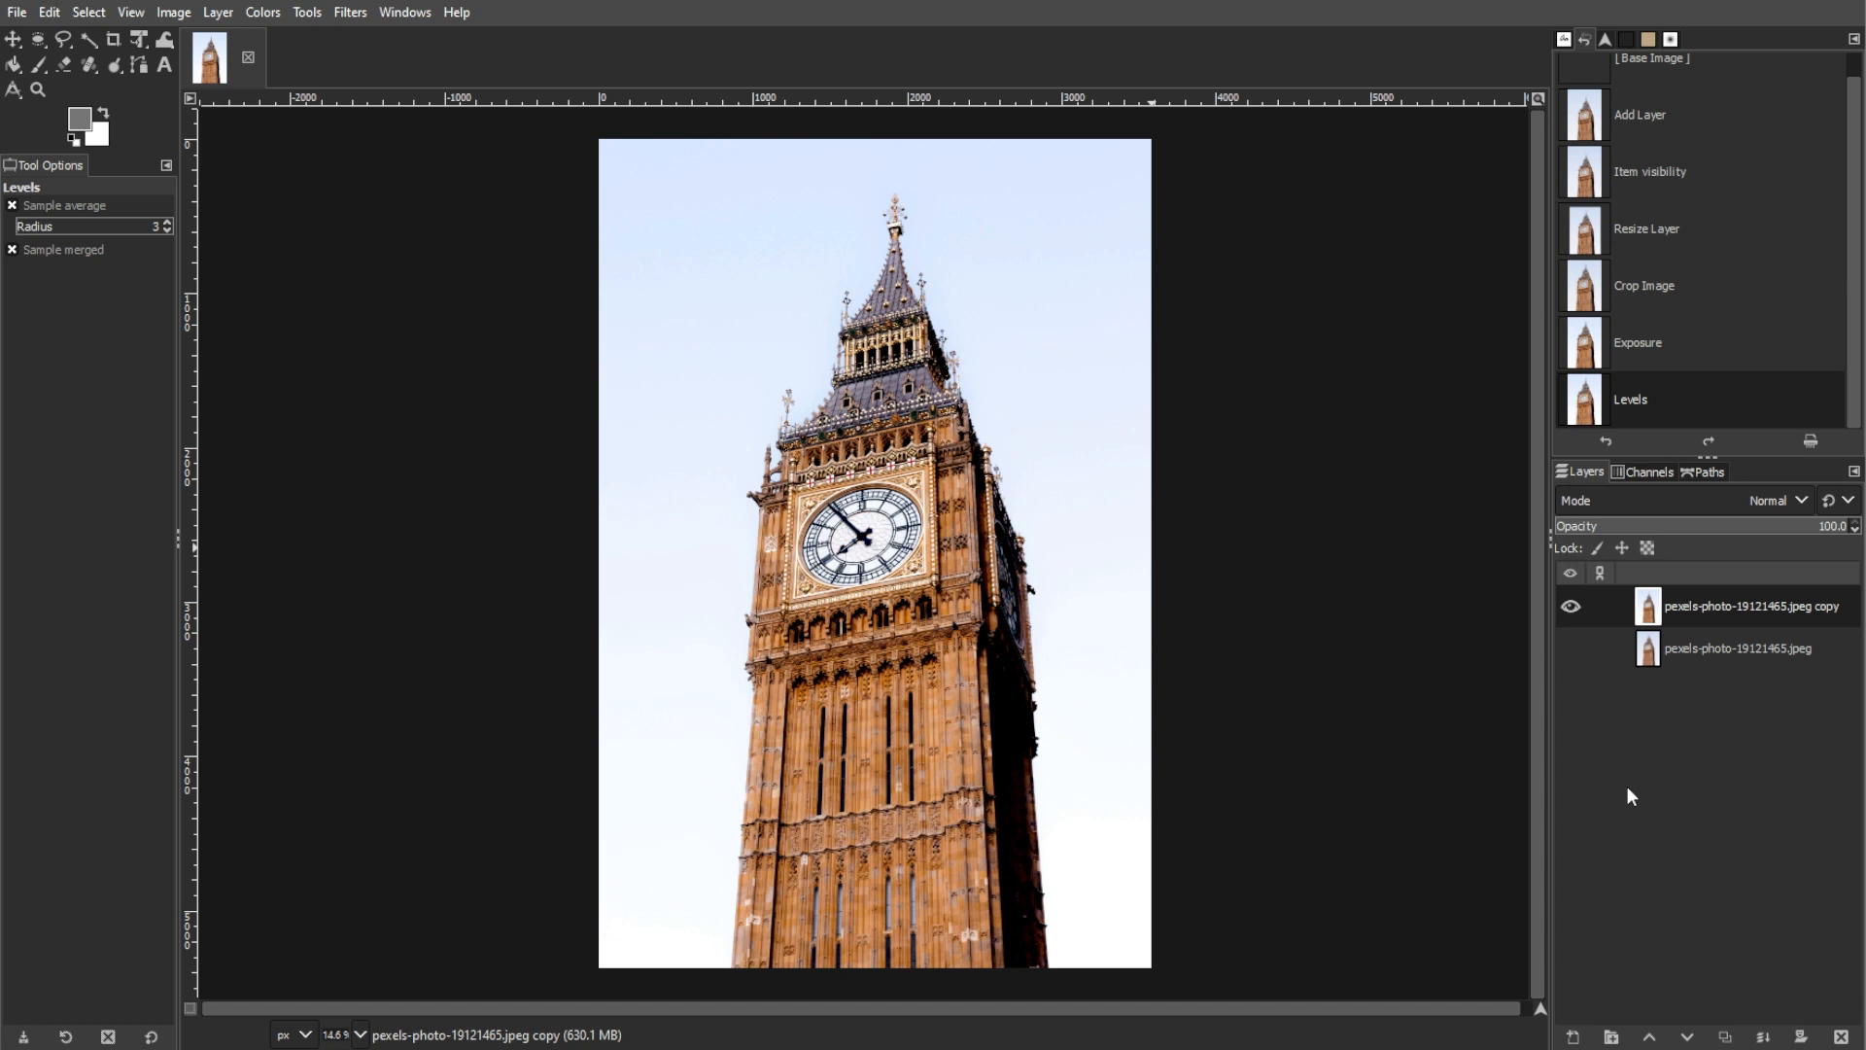
Step: Preview a Hue-Saturation hue shift of 111.4 on the layer copy and cancel the adjustment
left_click(275, 14)
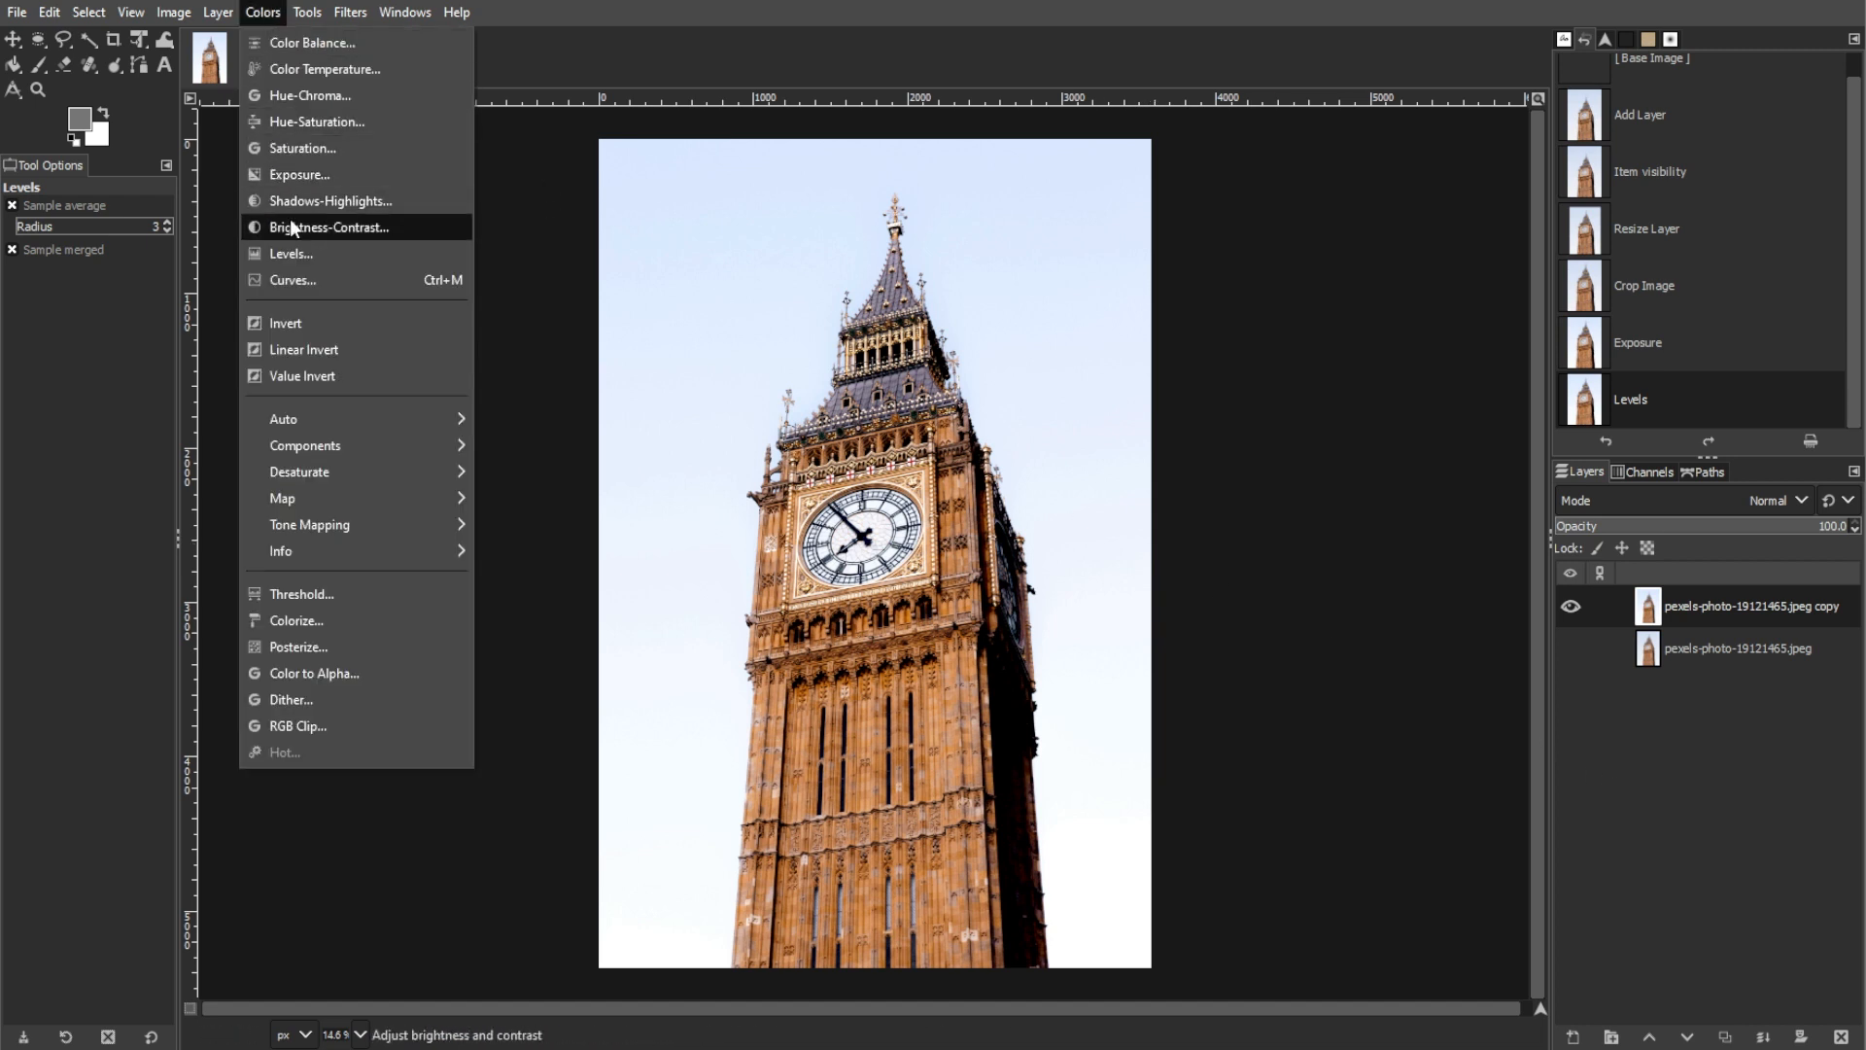
left_click(283, 123)
left_click_drag(1386, 470, 1536, 467)
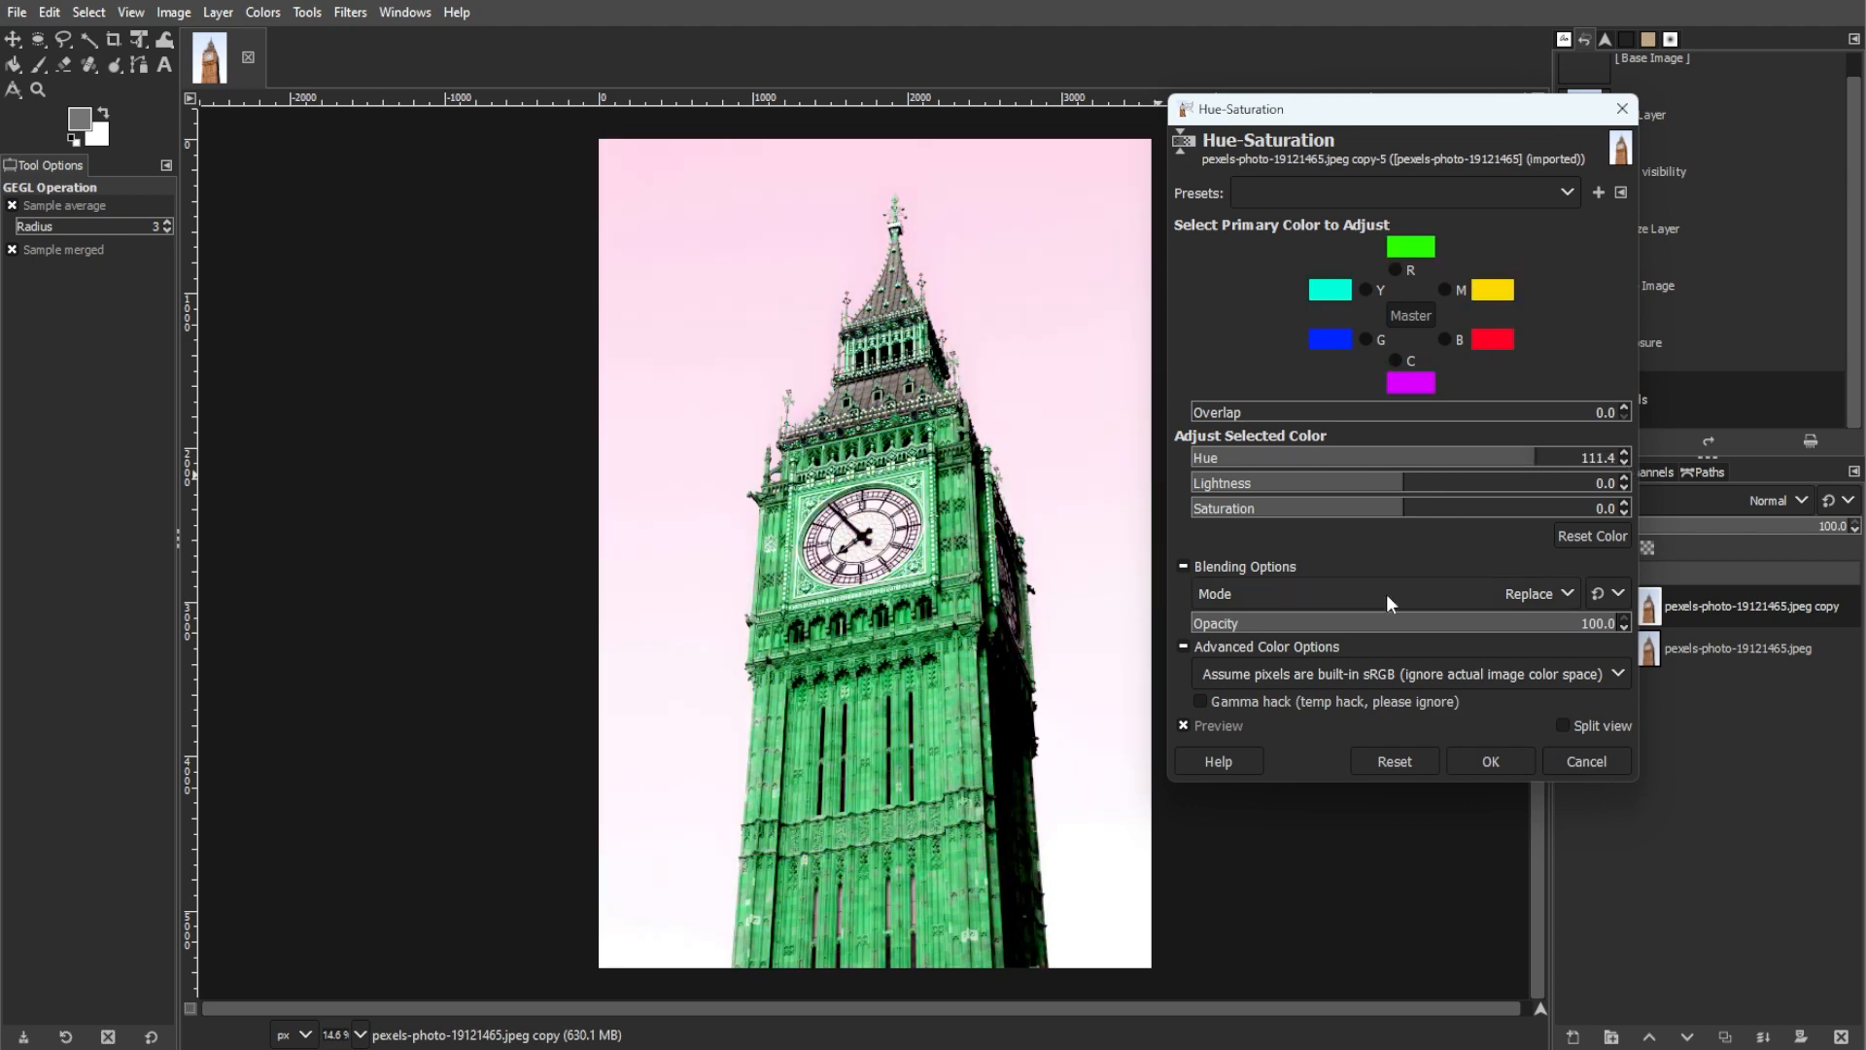
left_click(1567, 760)
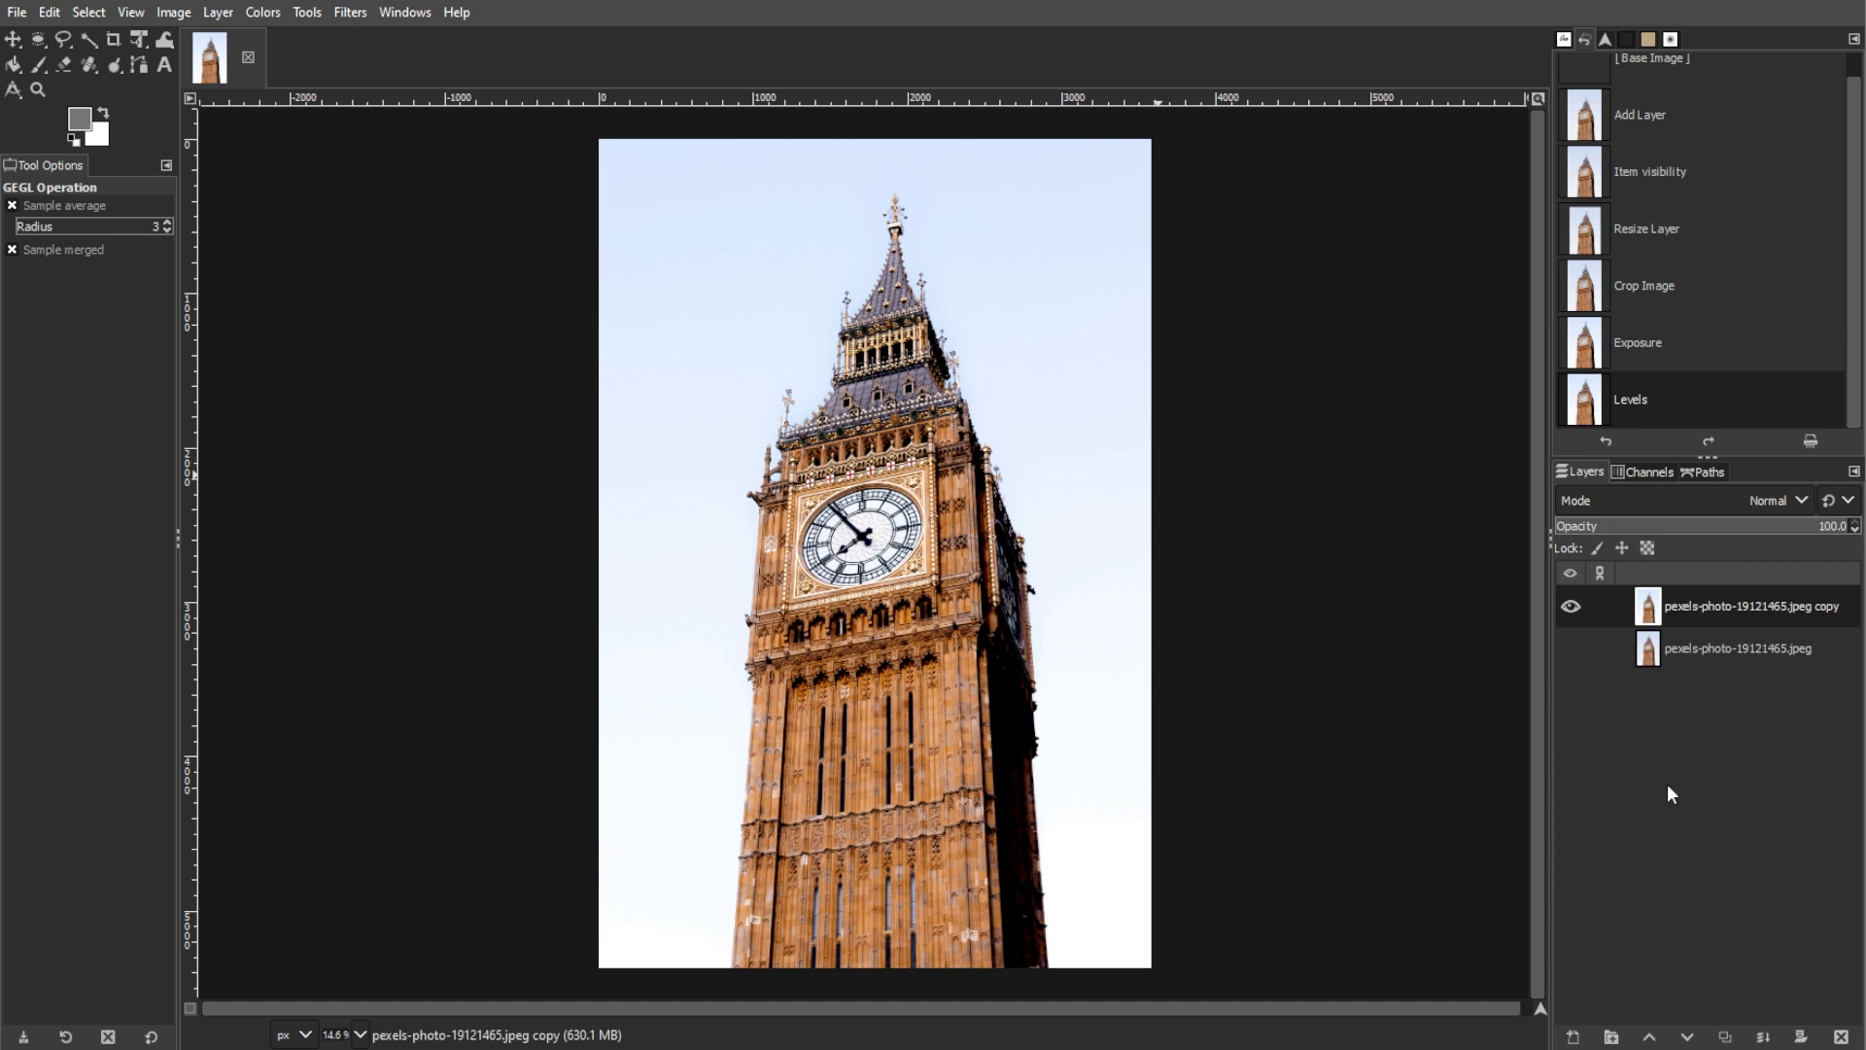
Step: Darken the layer copy's shadows by setting the Levels black input to 36
left_click(262, 11)
left_click(274, 255)
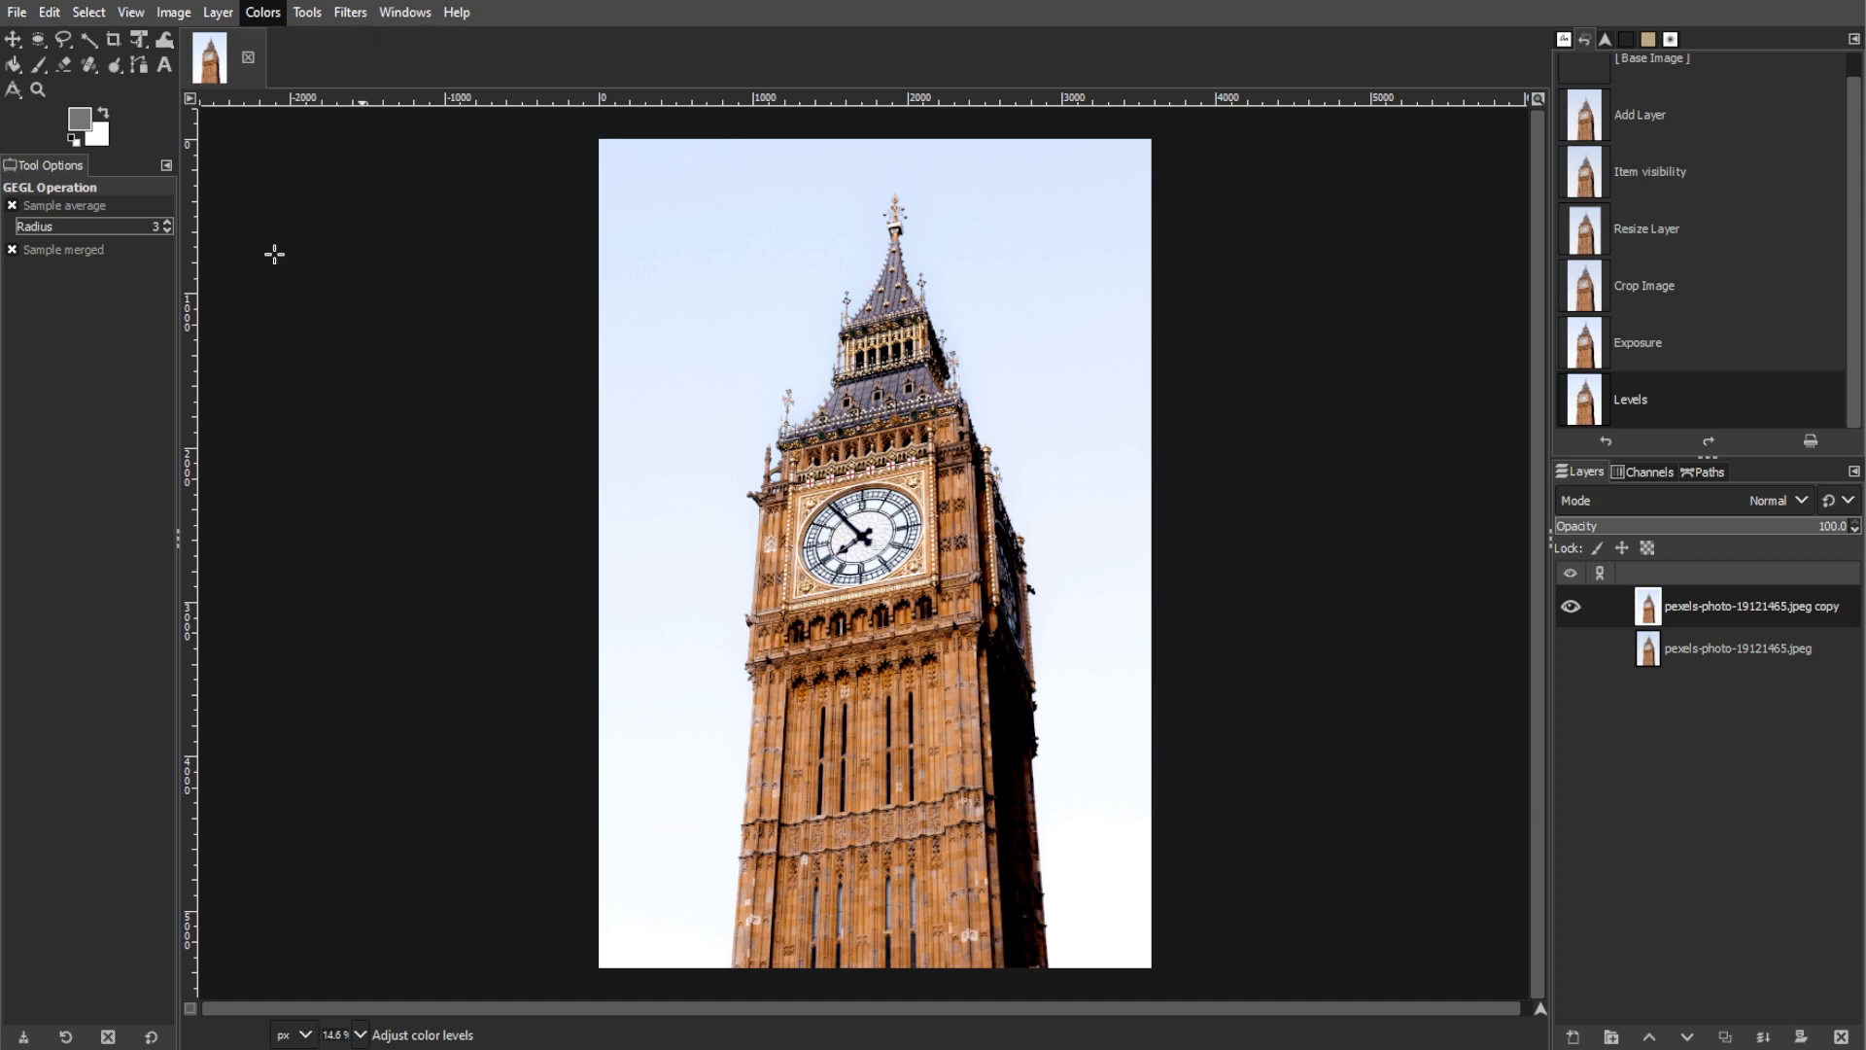
left_click_drag(1208, 462, 1268, 474)
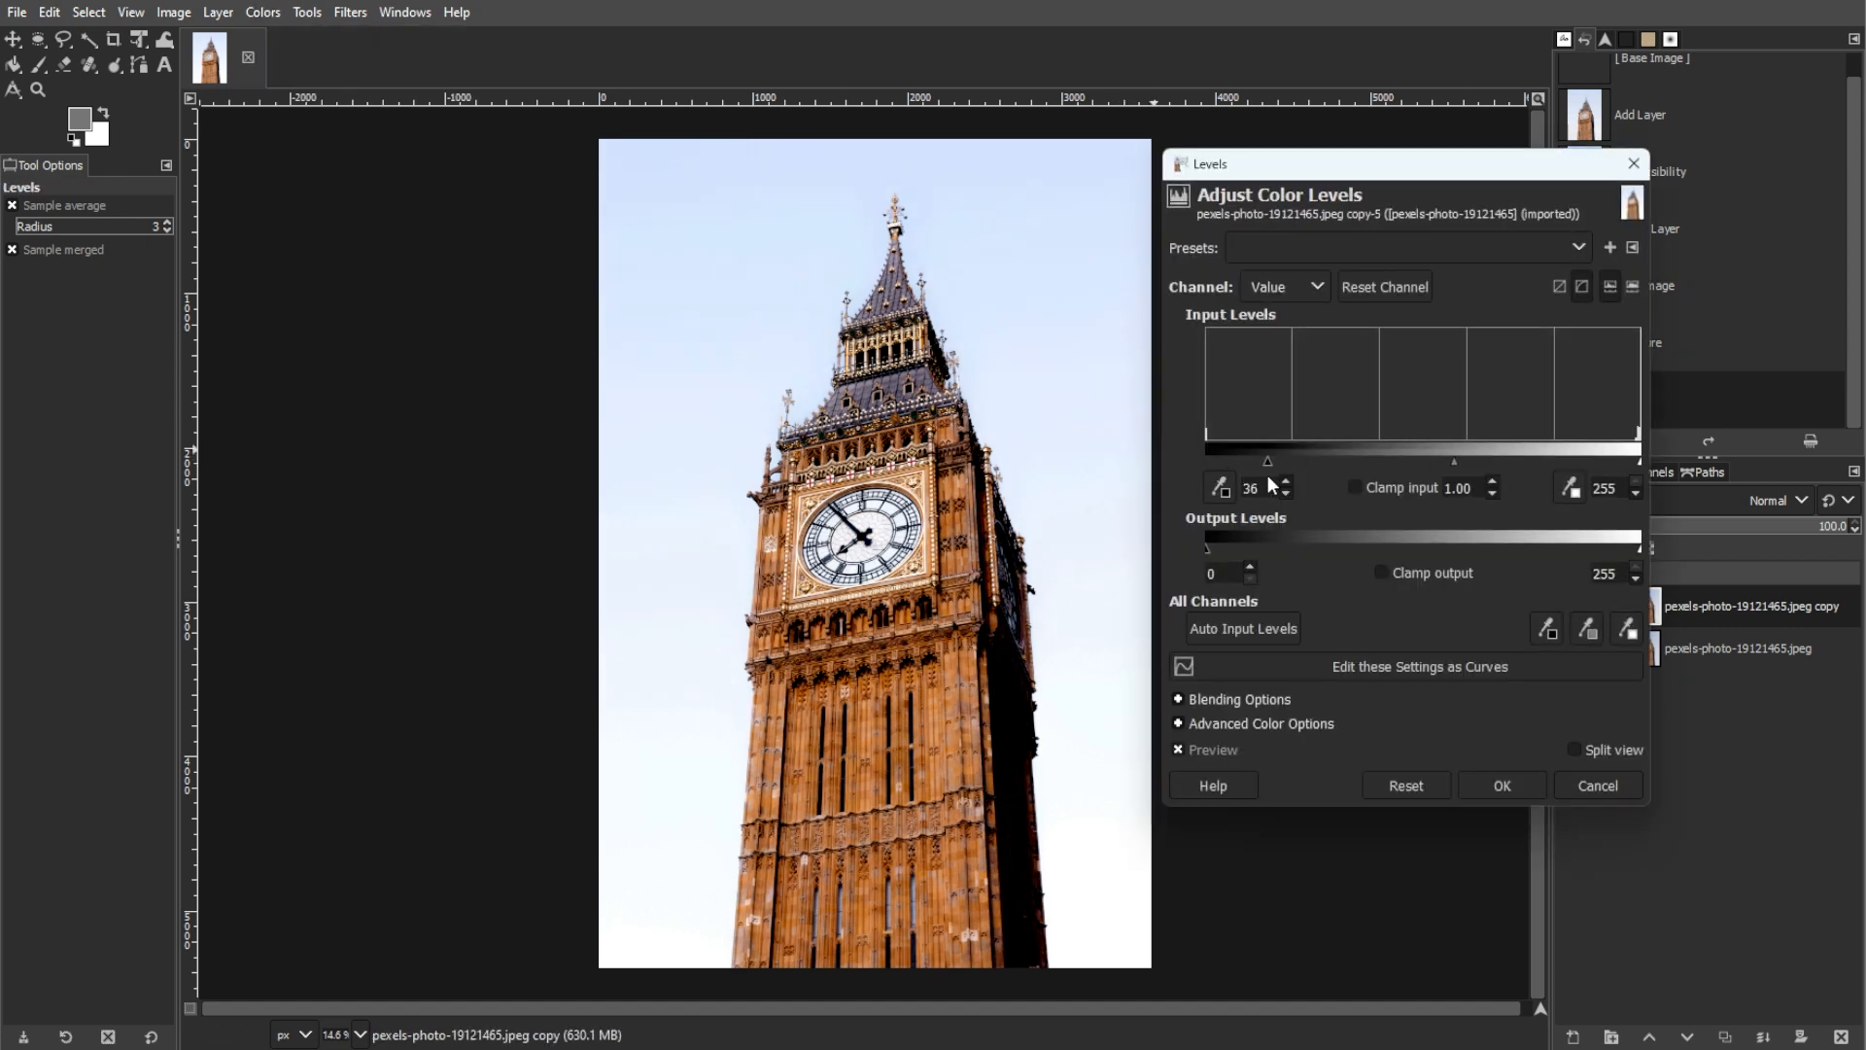
left_click(1503, 786)
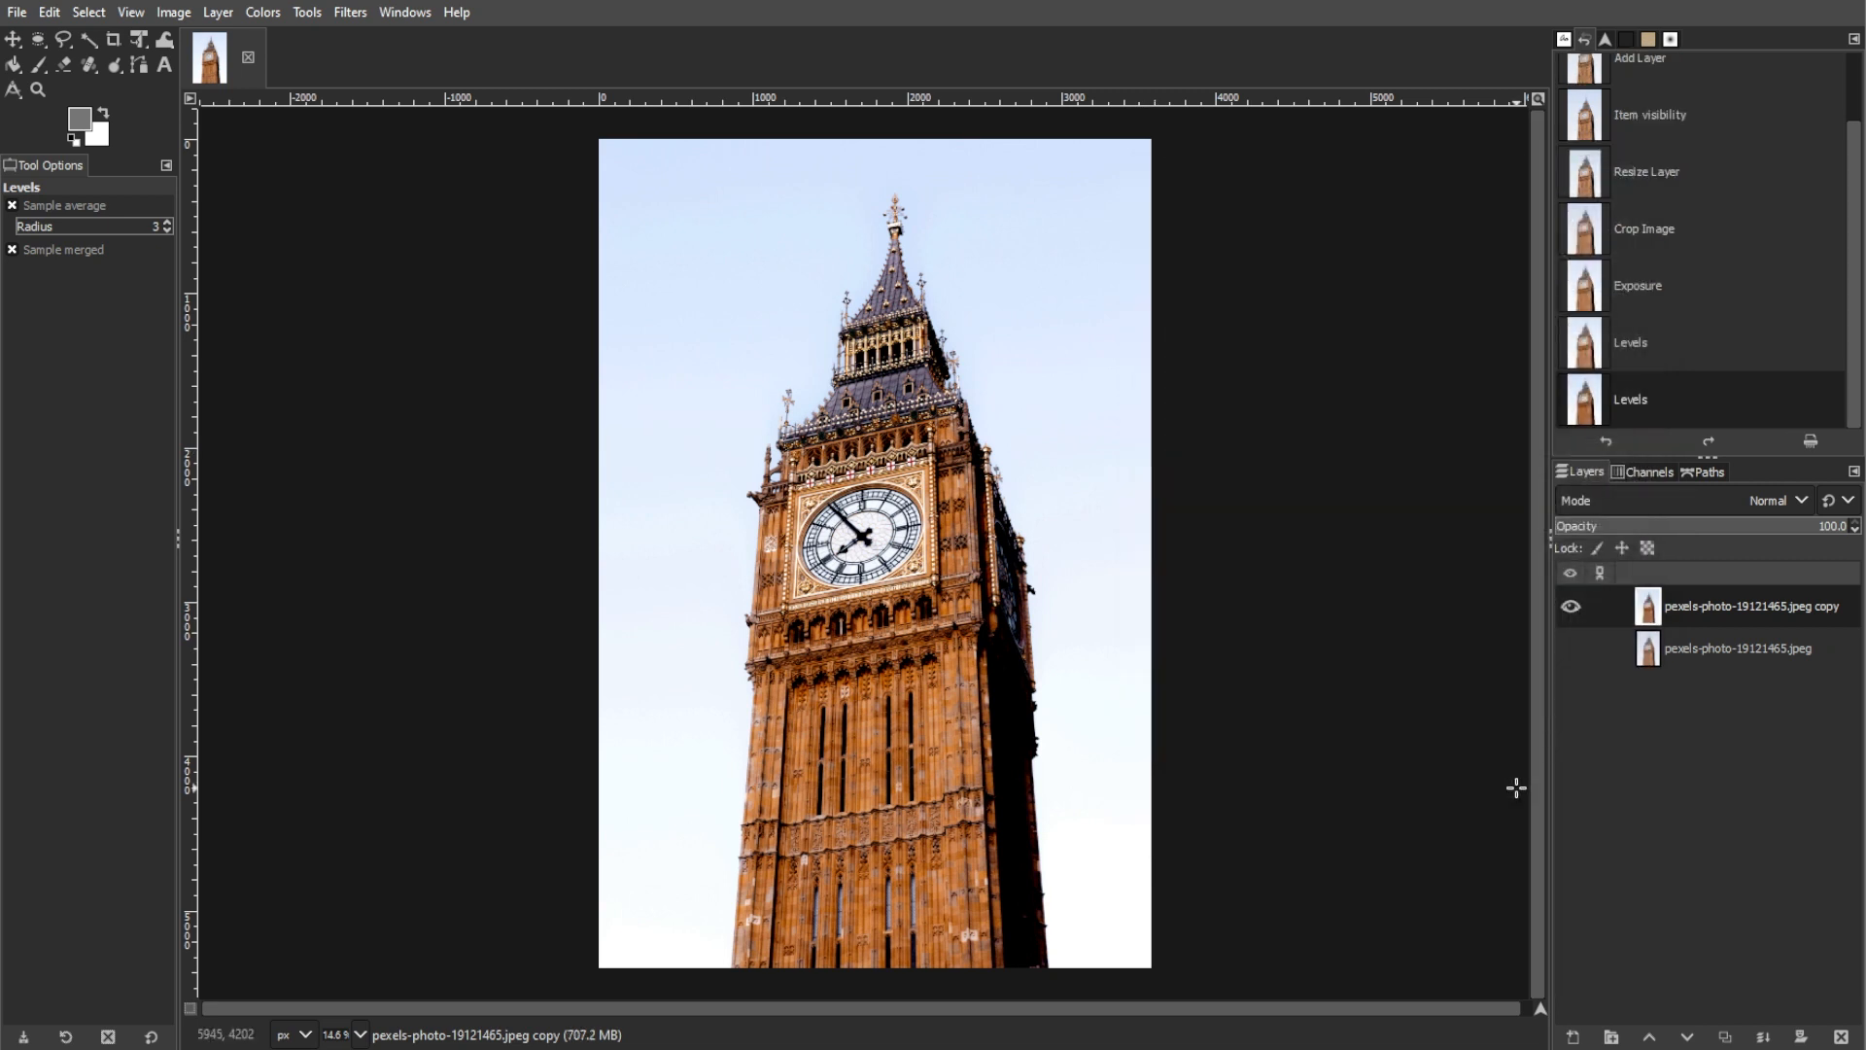
Step: Set a Healing tool source point in the clear sky beside the tower's upper section
left_click(90, 70)
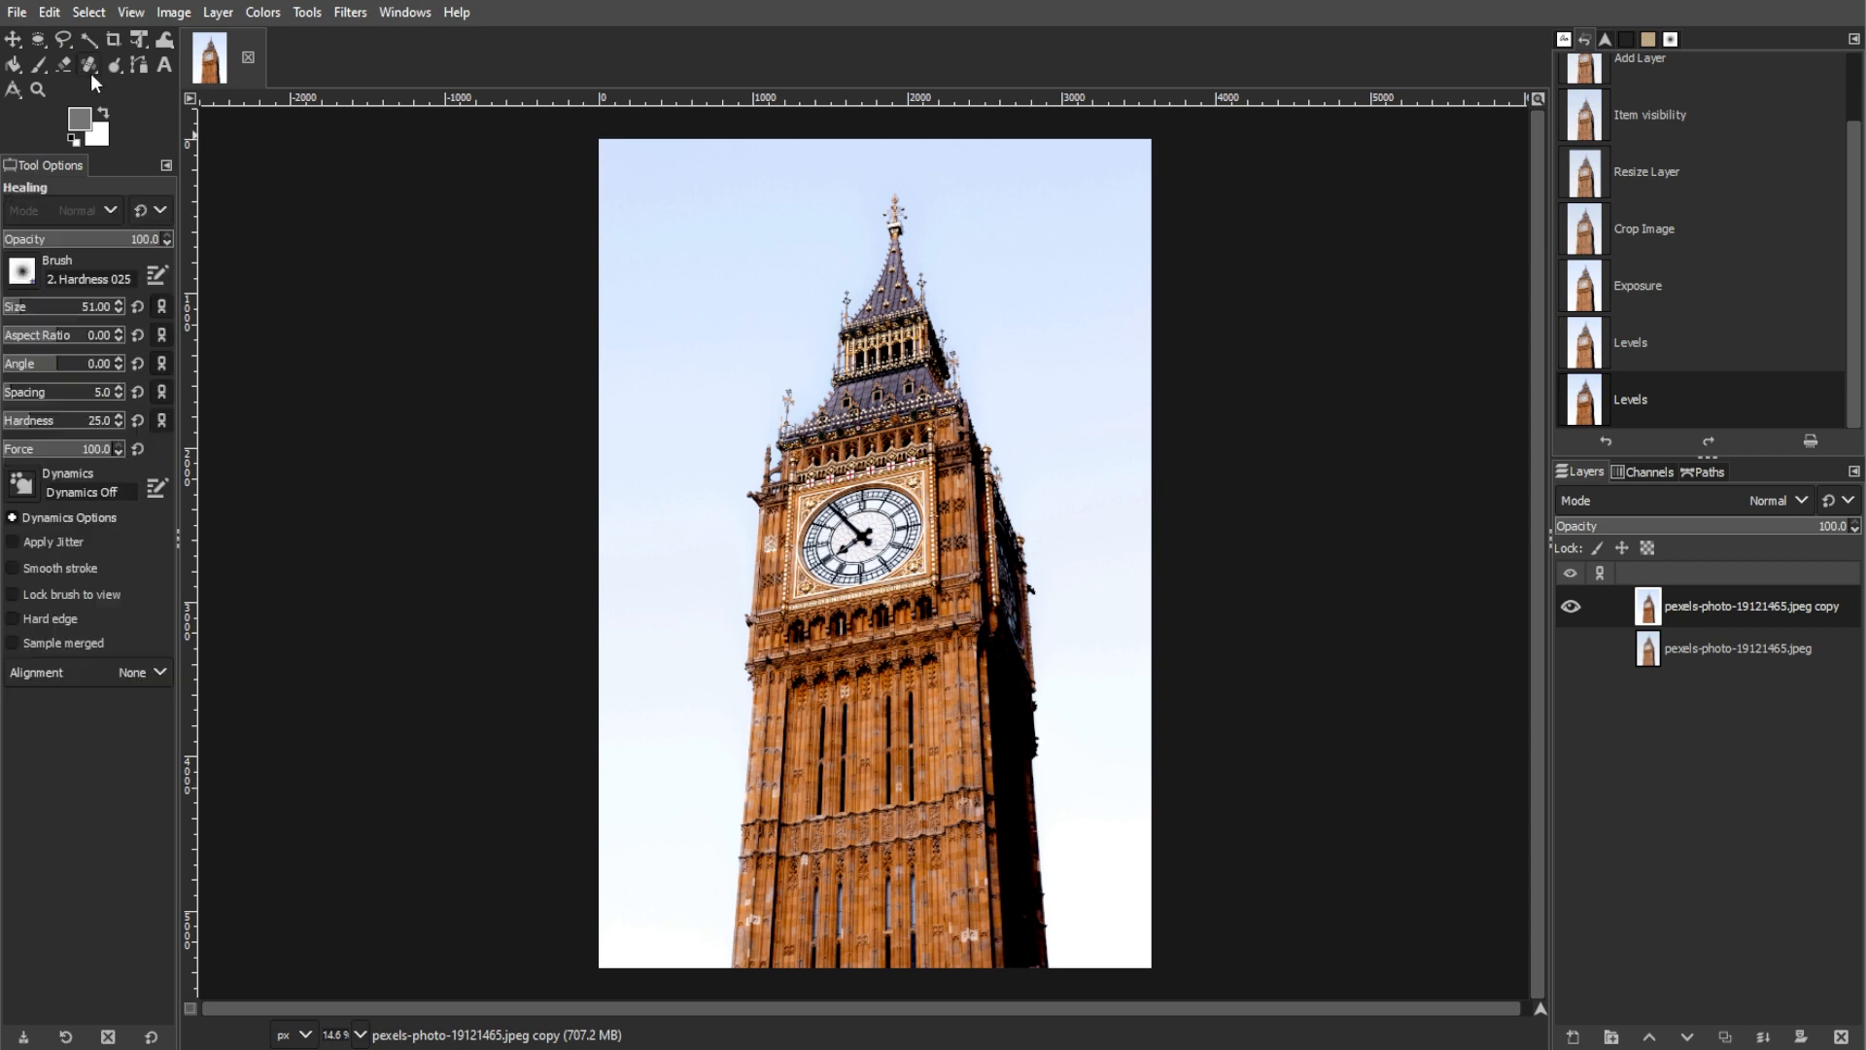
scroll(700, 554, "up", 4)
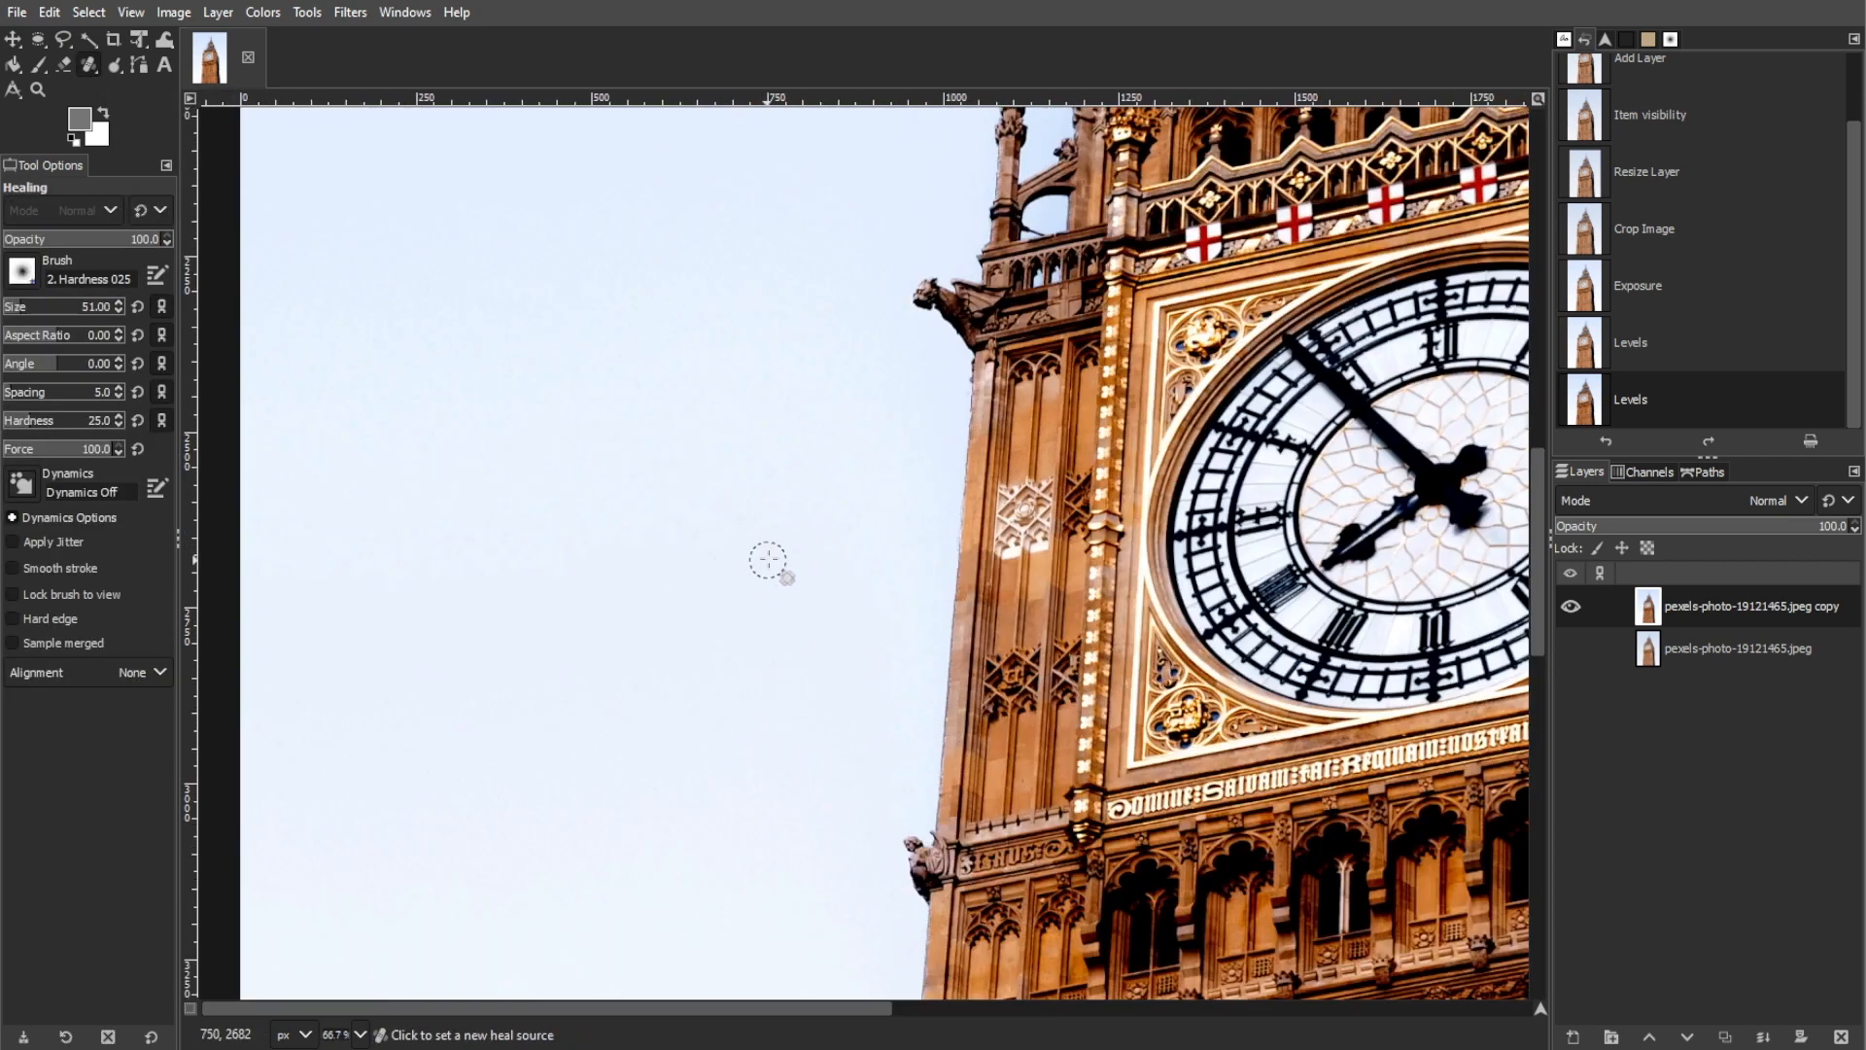
scroll(797, 445, "up", 10)
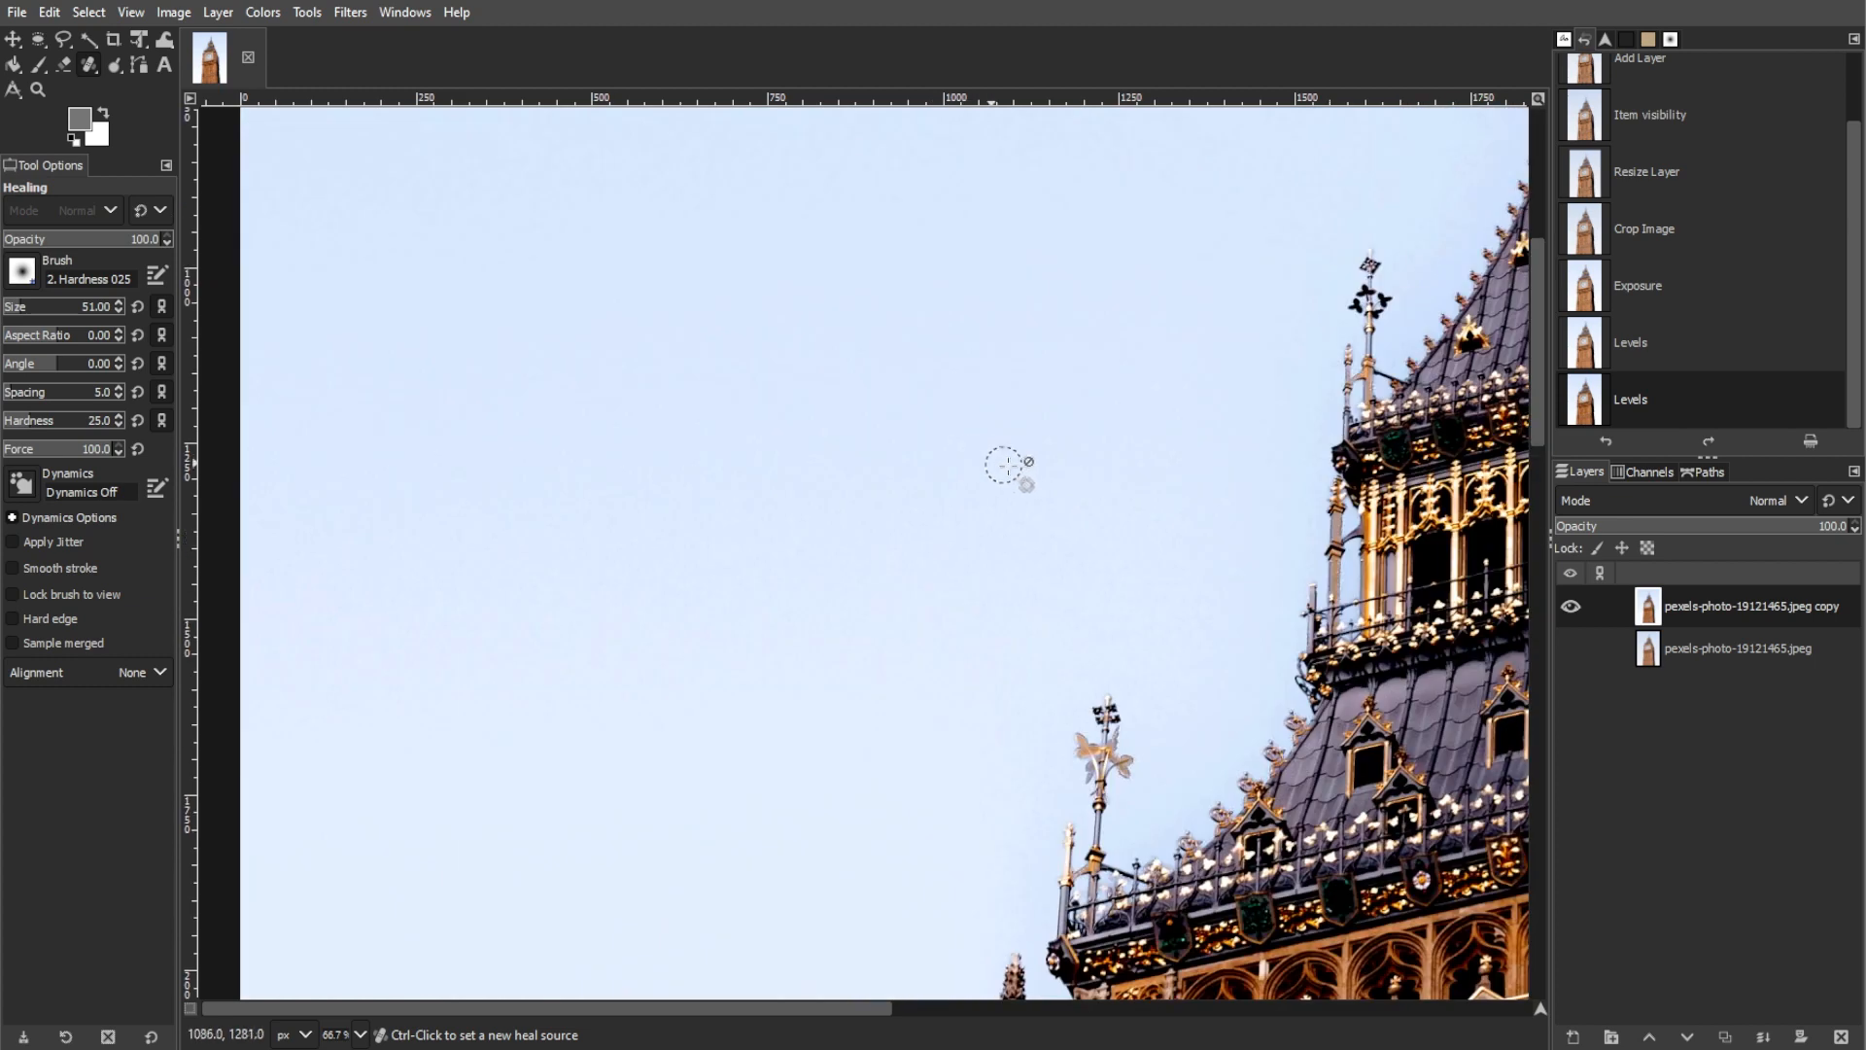
left_click(924, 457, "ctrl")
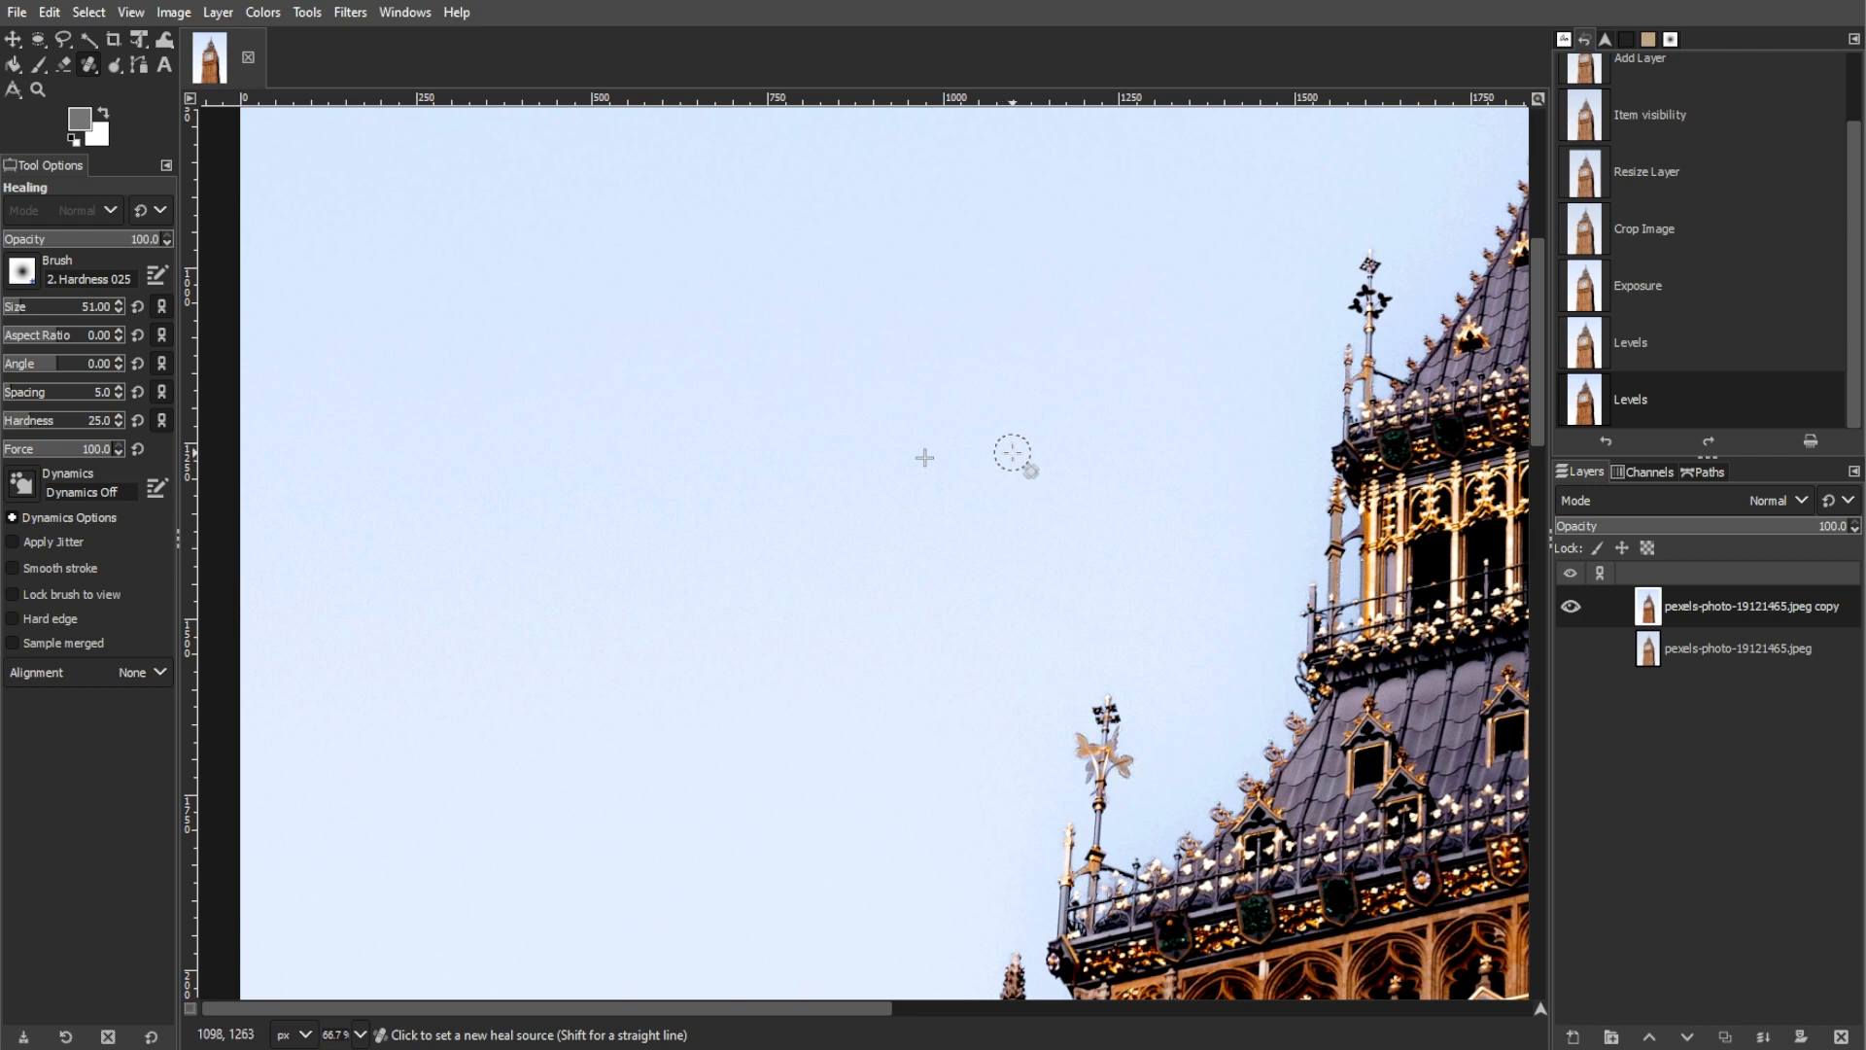
left_click(1013, 453, "ctrl")
left_click(1160, 527, "ctrl")
scroll(913, 551, "down", 3)
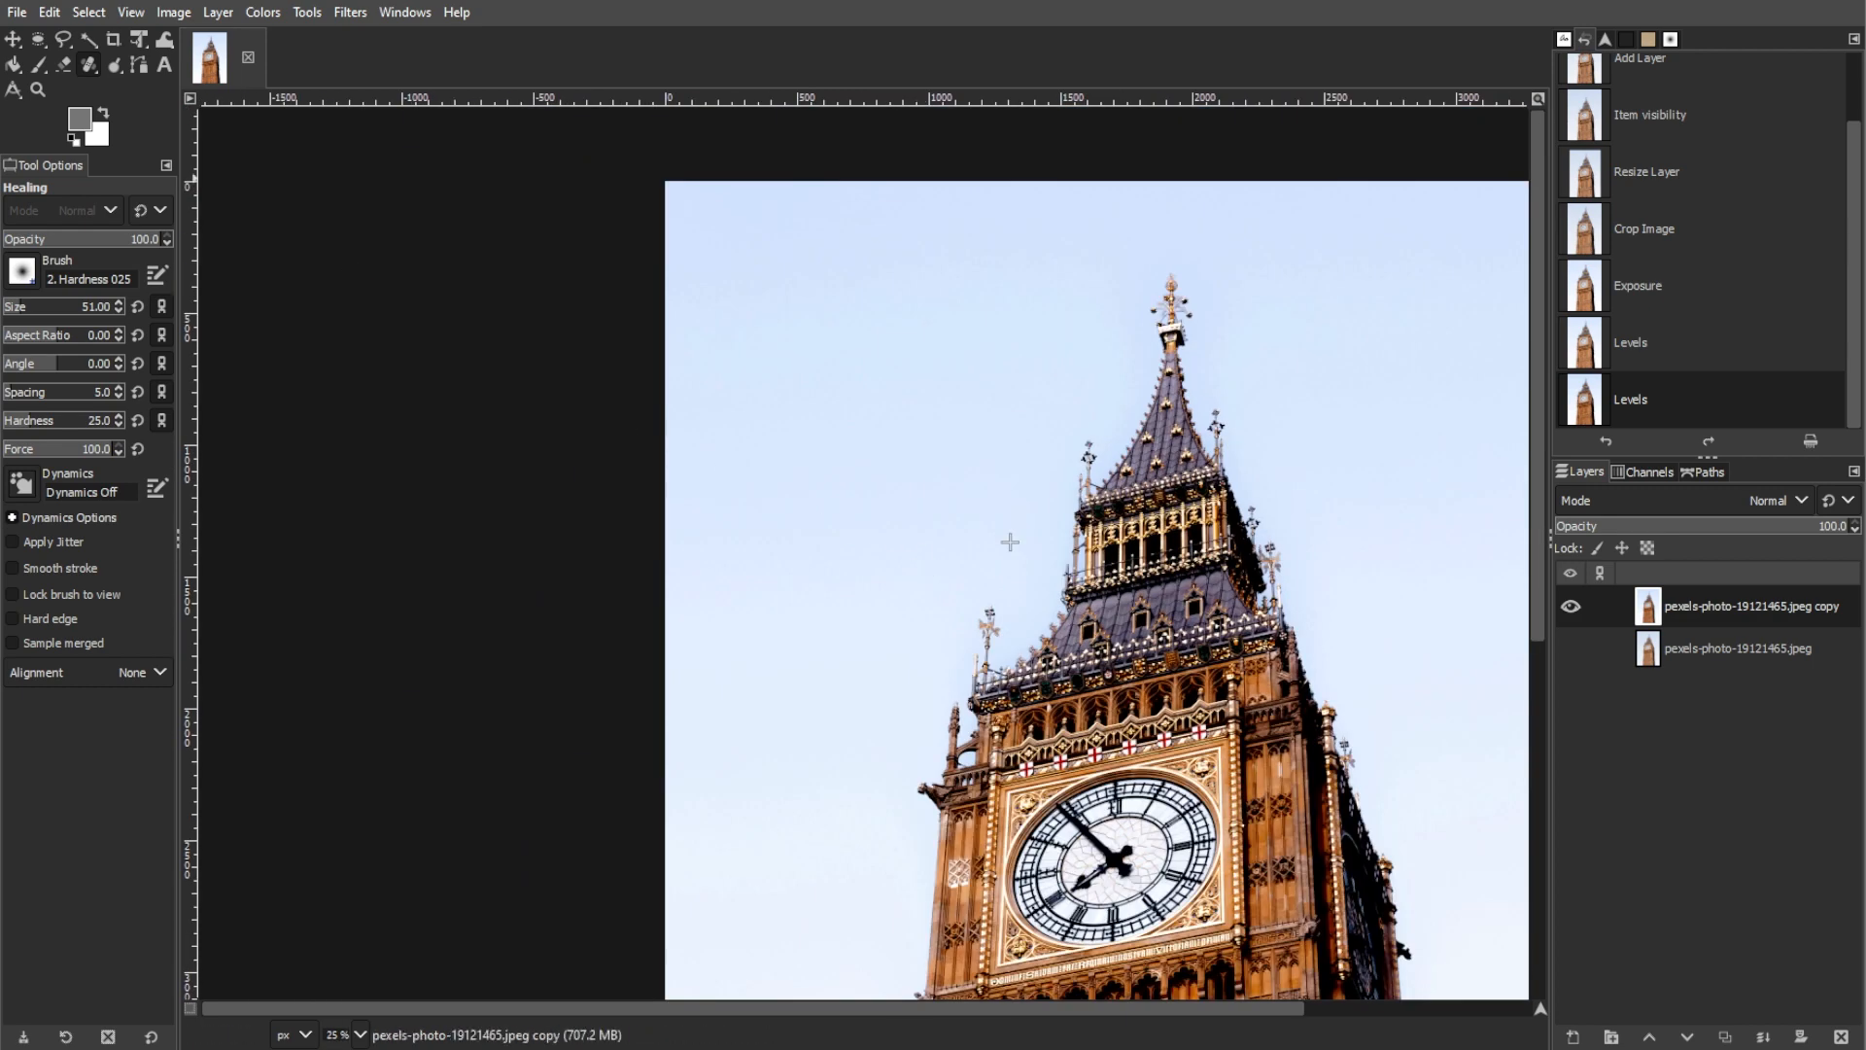
key("m")
scroll(1010, 541, "down", 1)
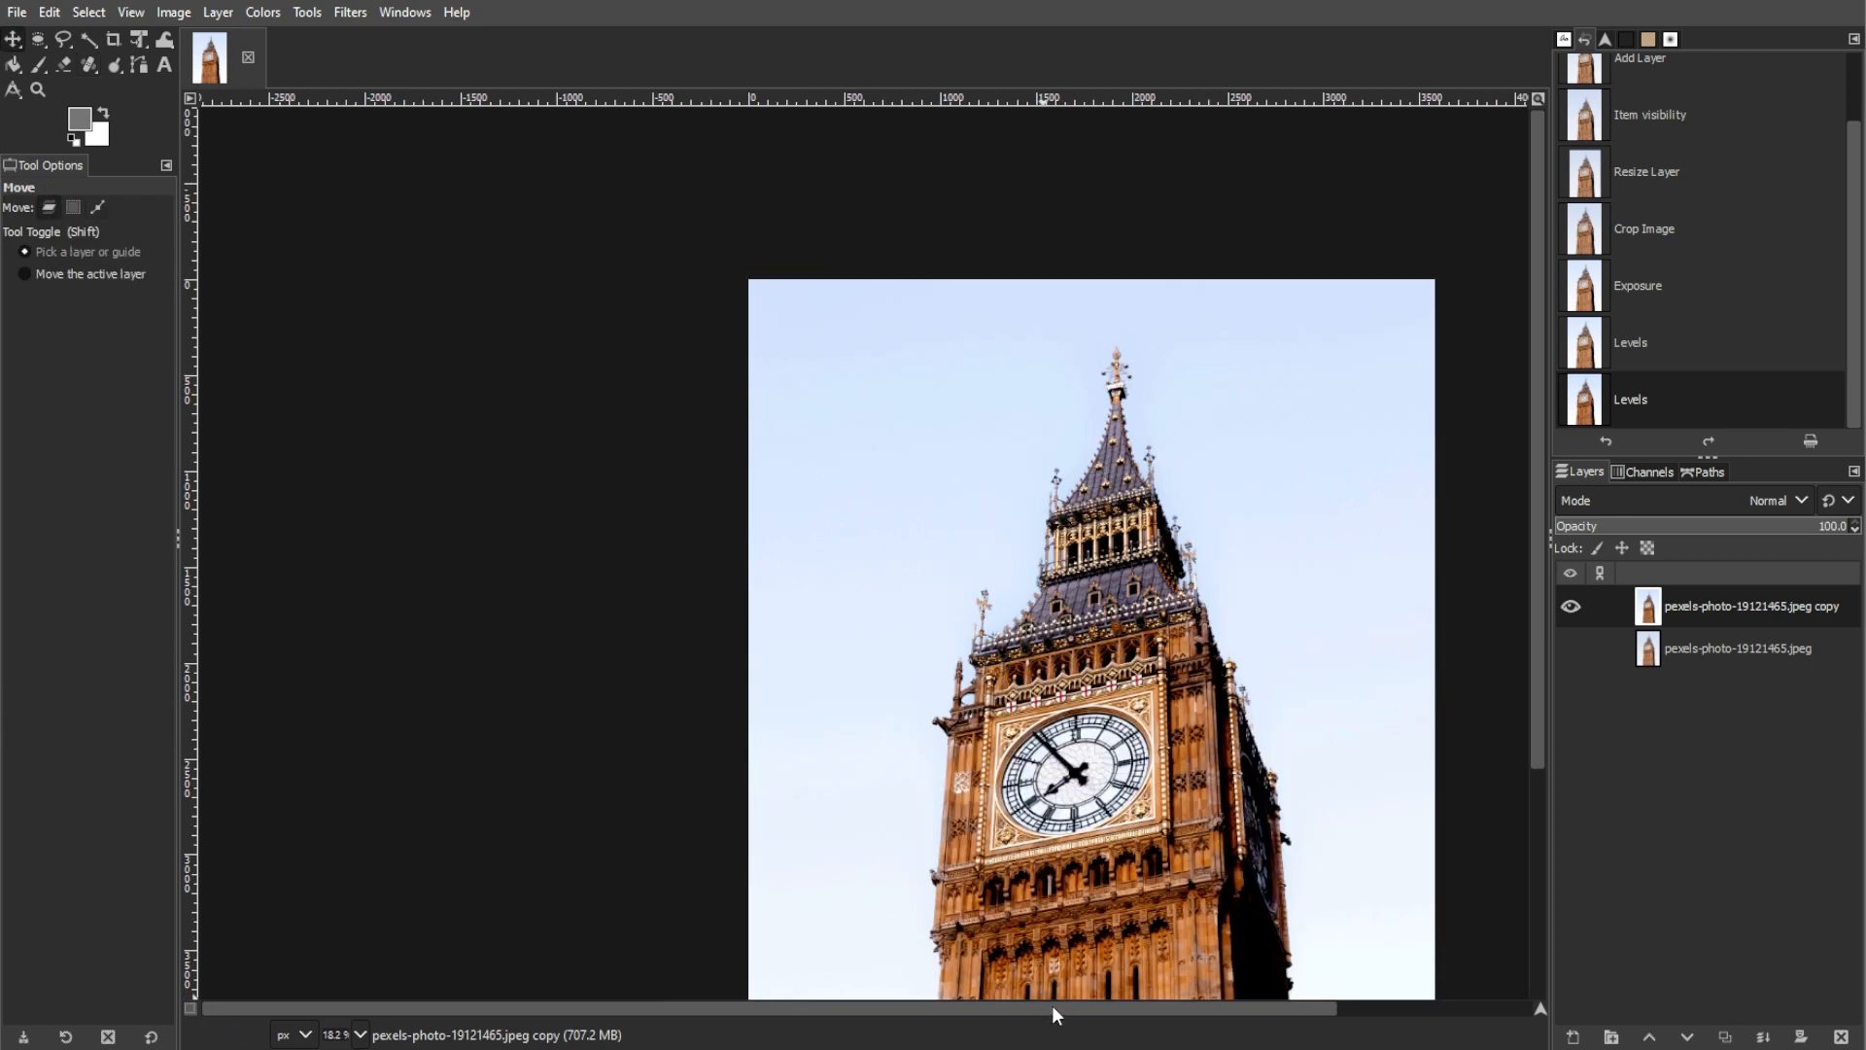
left_click_drag(1051, 1007, 1099, 1002)
scroll(979, 602, "down", 2)
scroll(980, 602, "down", 1)
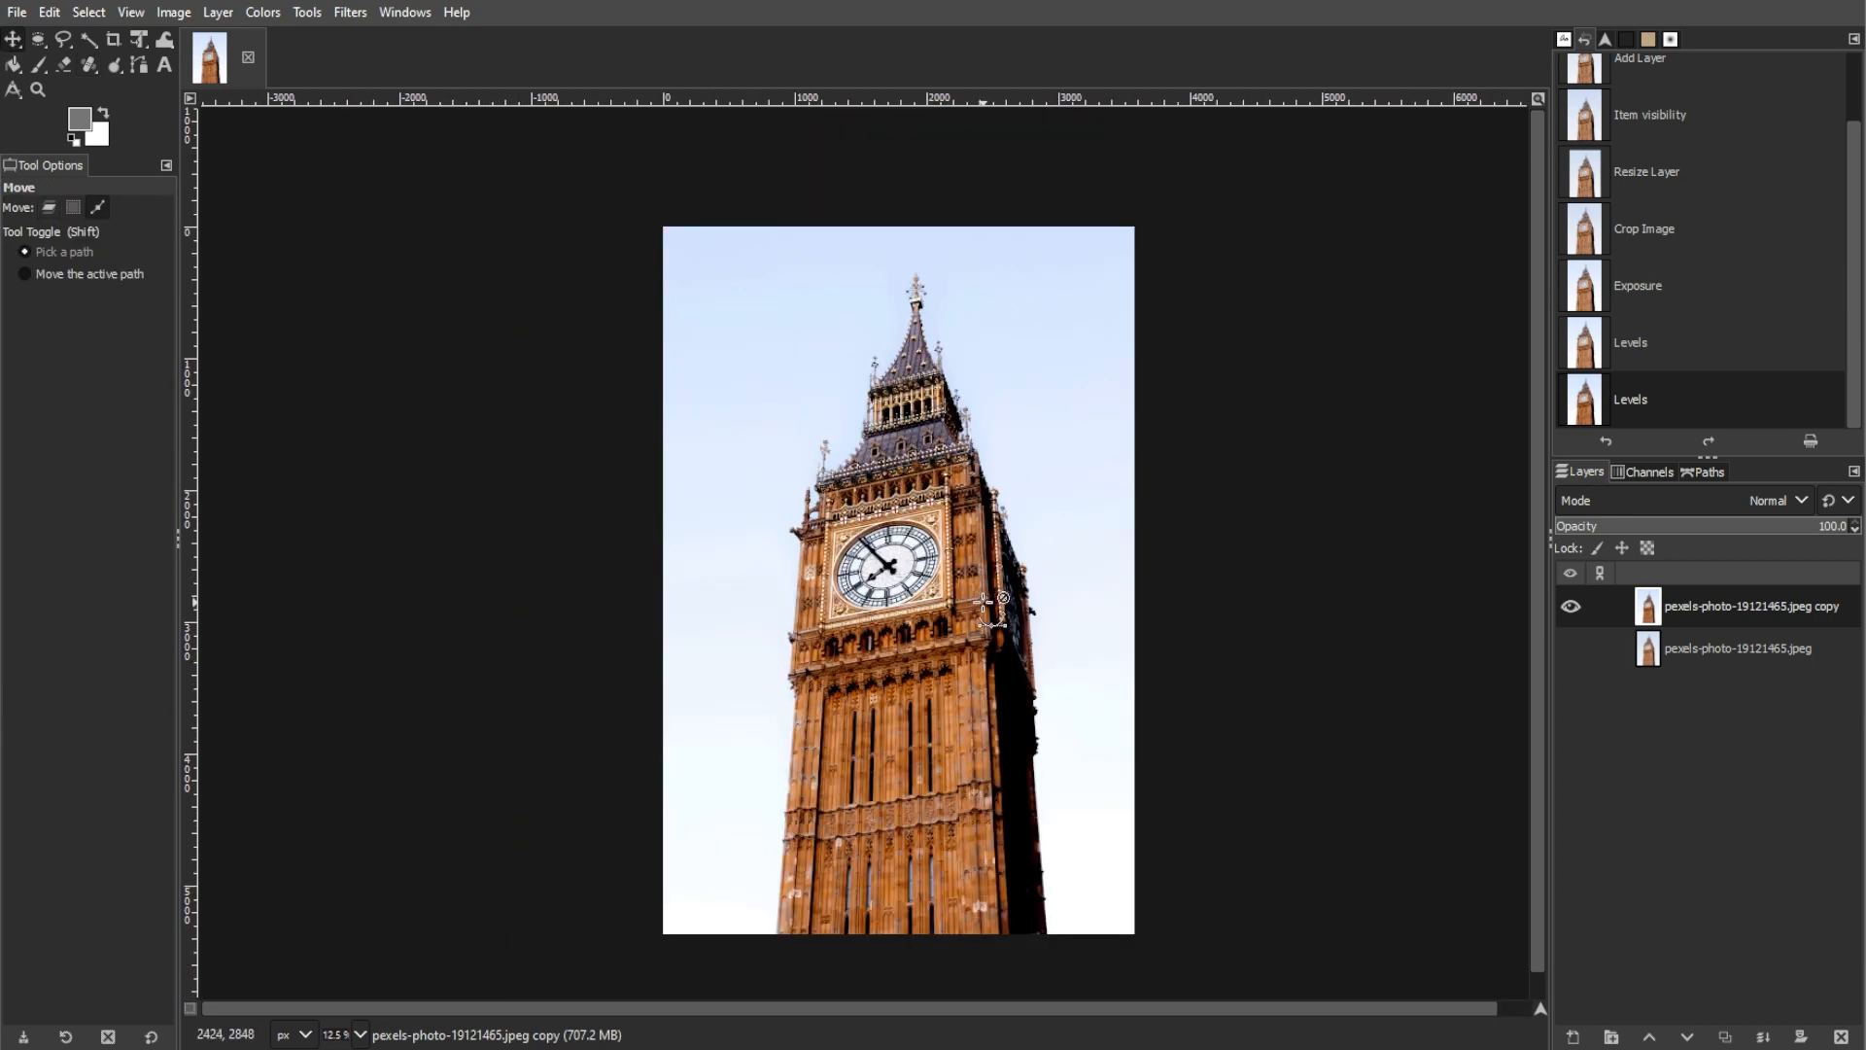
left_click(171, 12)
mouse_move(218, 13)
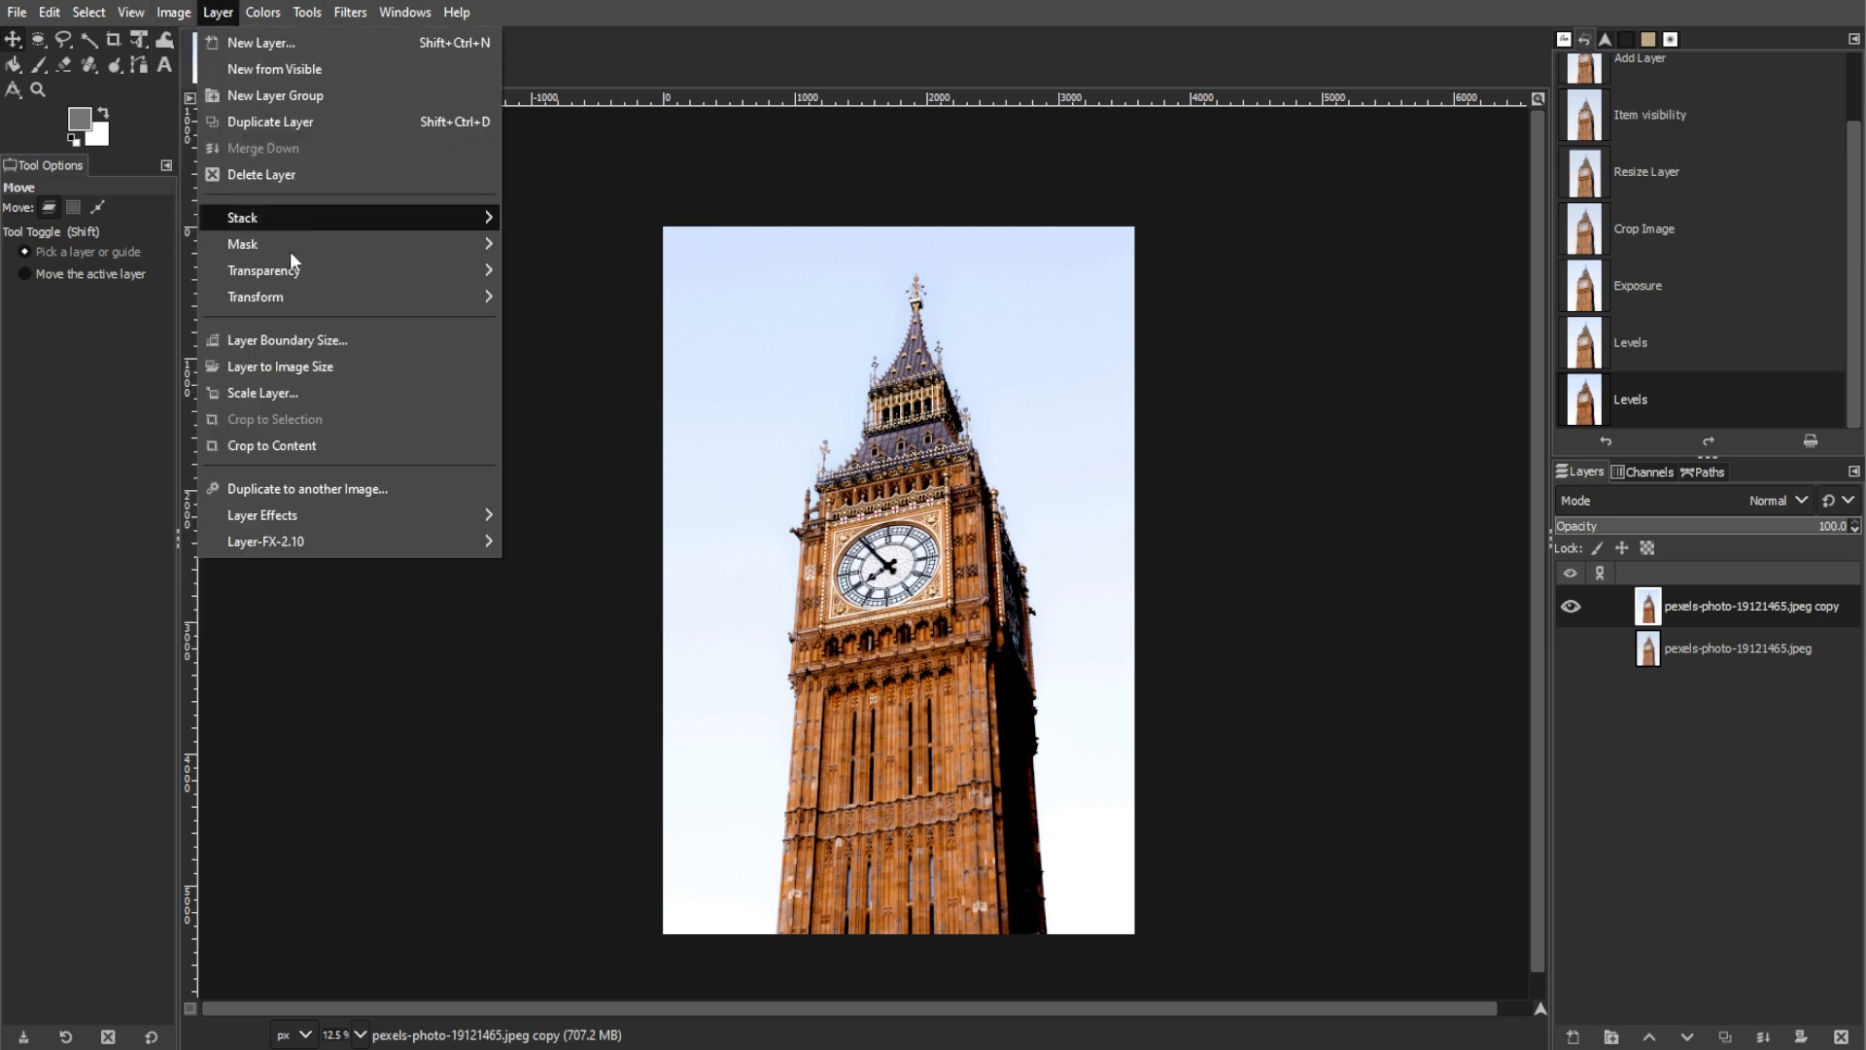
mouse_move(288, 276)
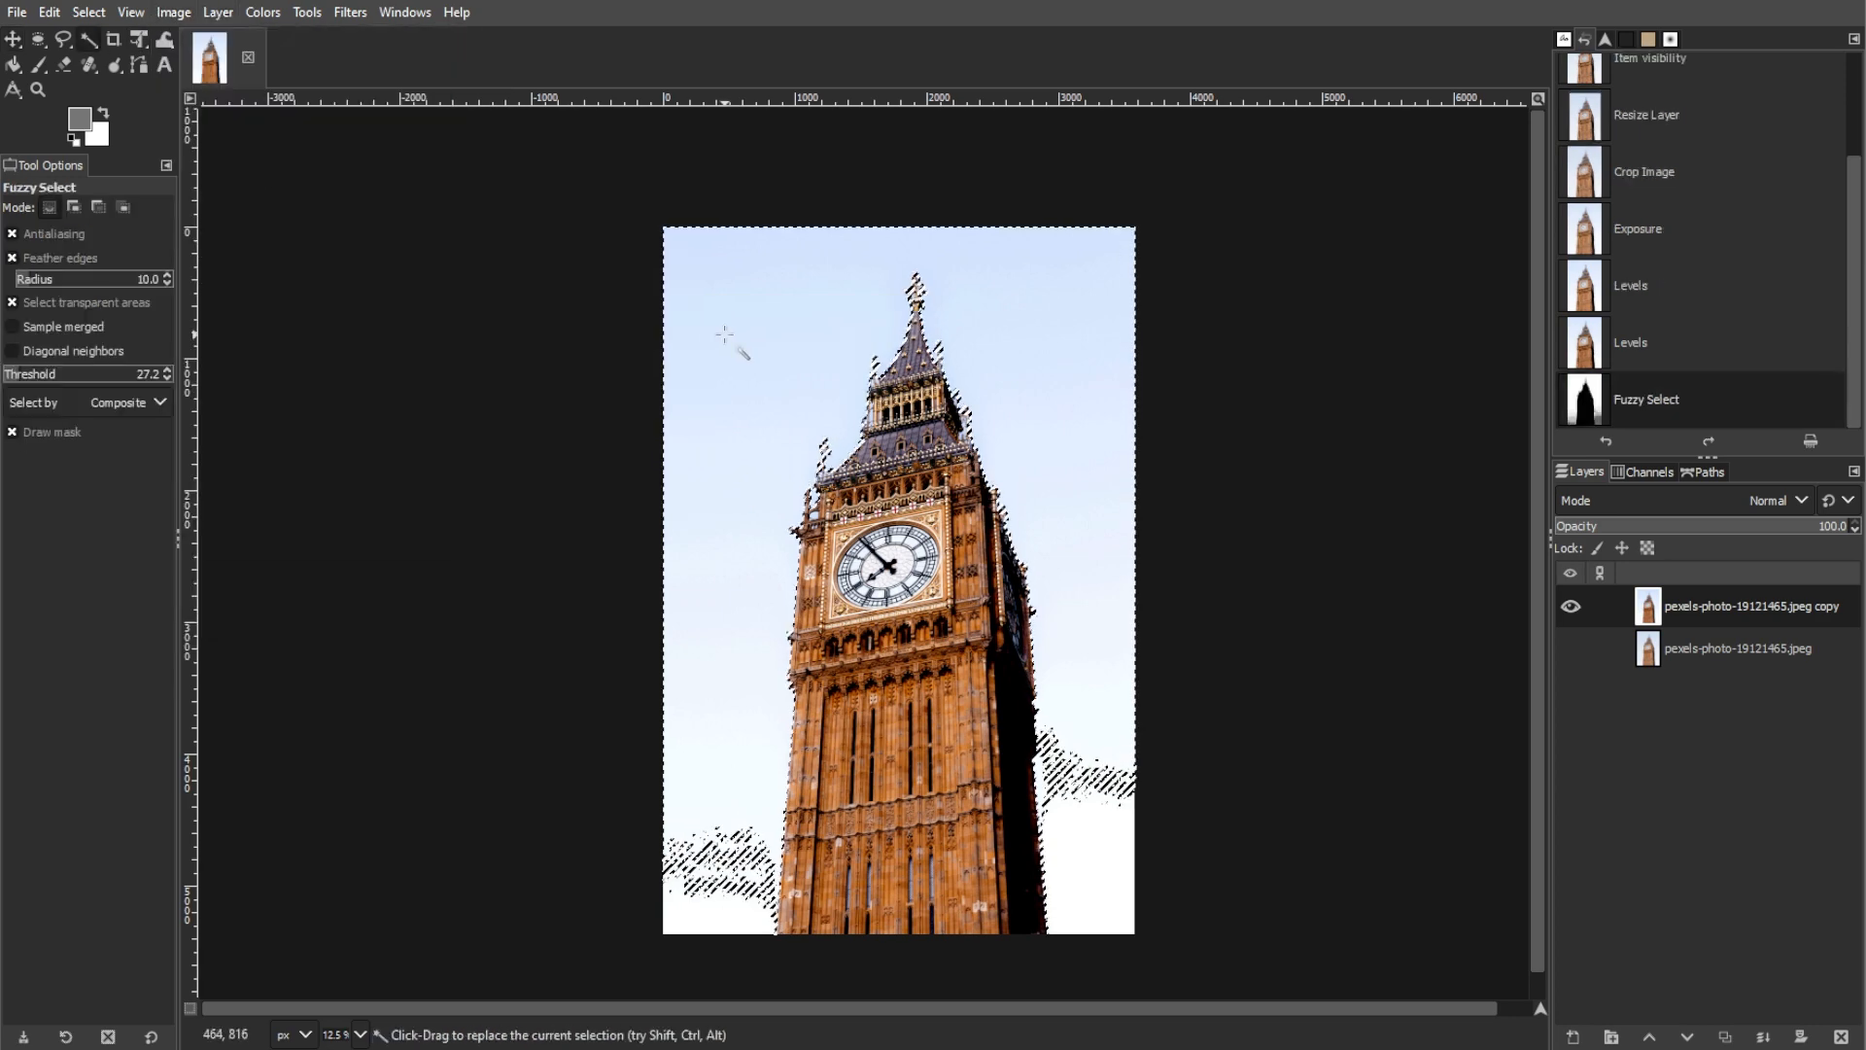
Step: Select the entire sky around the tower with Fuzzy Select, delete it from the layer copy and clear the selection
scroll(686, 797, "up", 1)
scroll(771, 887, "down", 1)
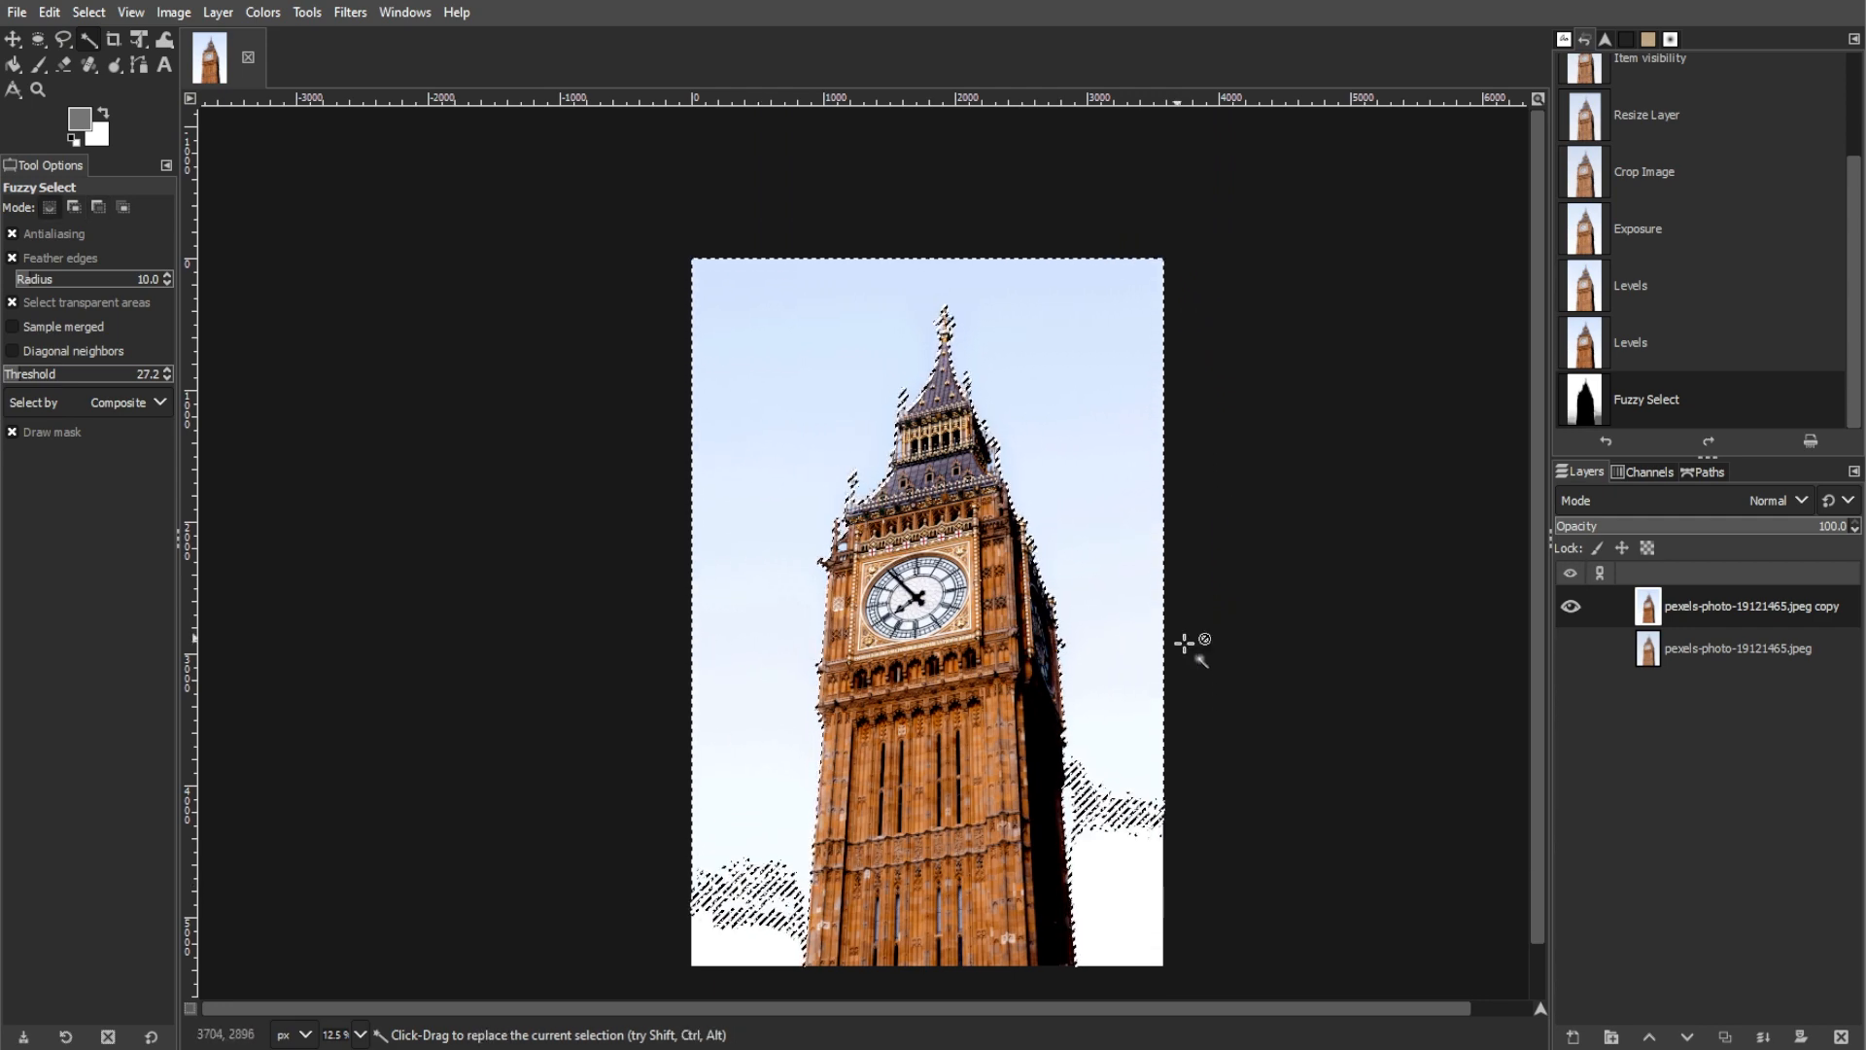
left_click(763, 904, "shift")
left_click(764, 908, "shift")
left_click(1155, 838, "shift")
key("Delete")
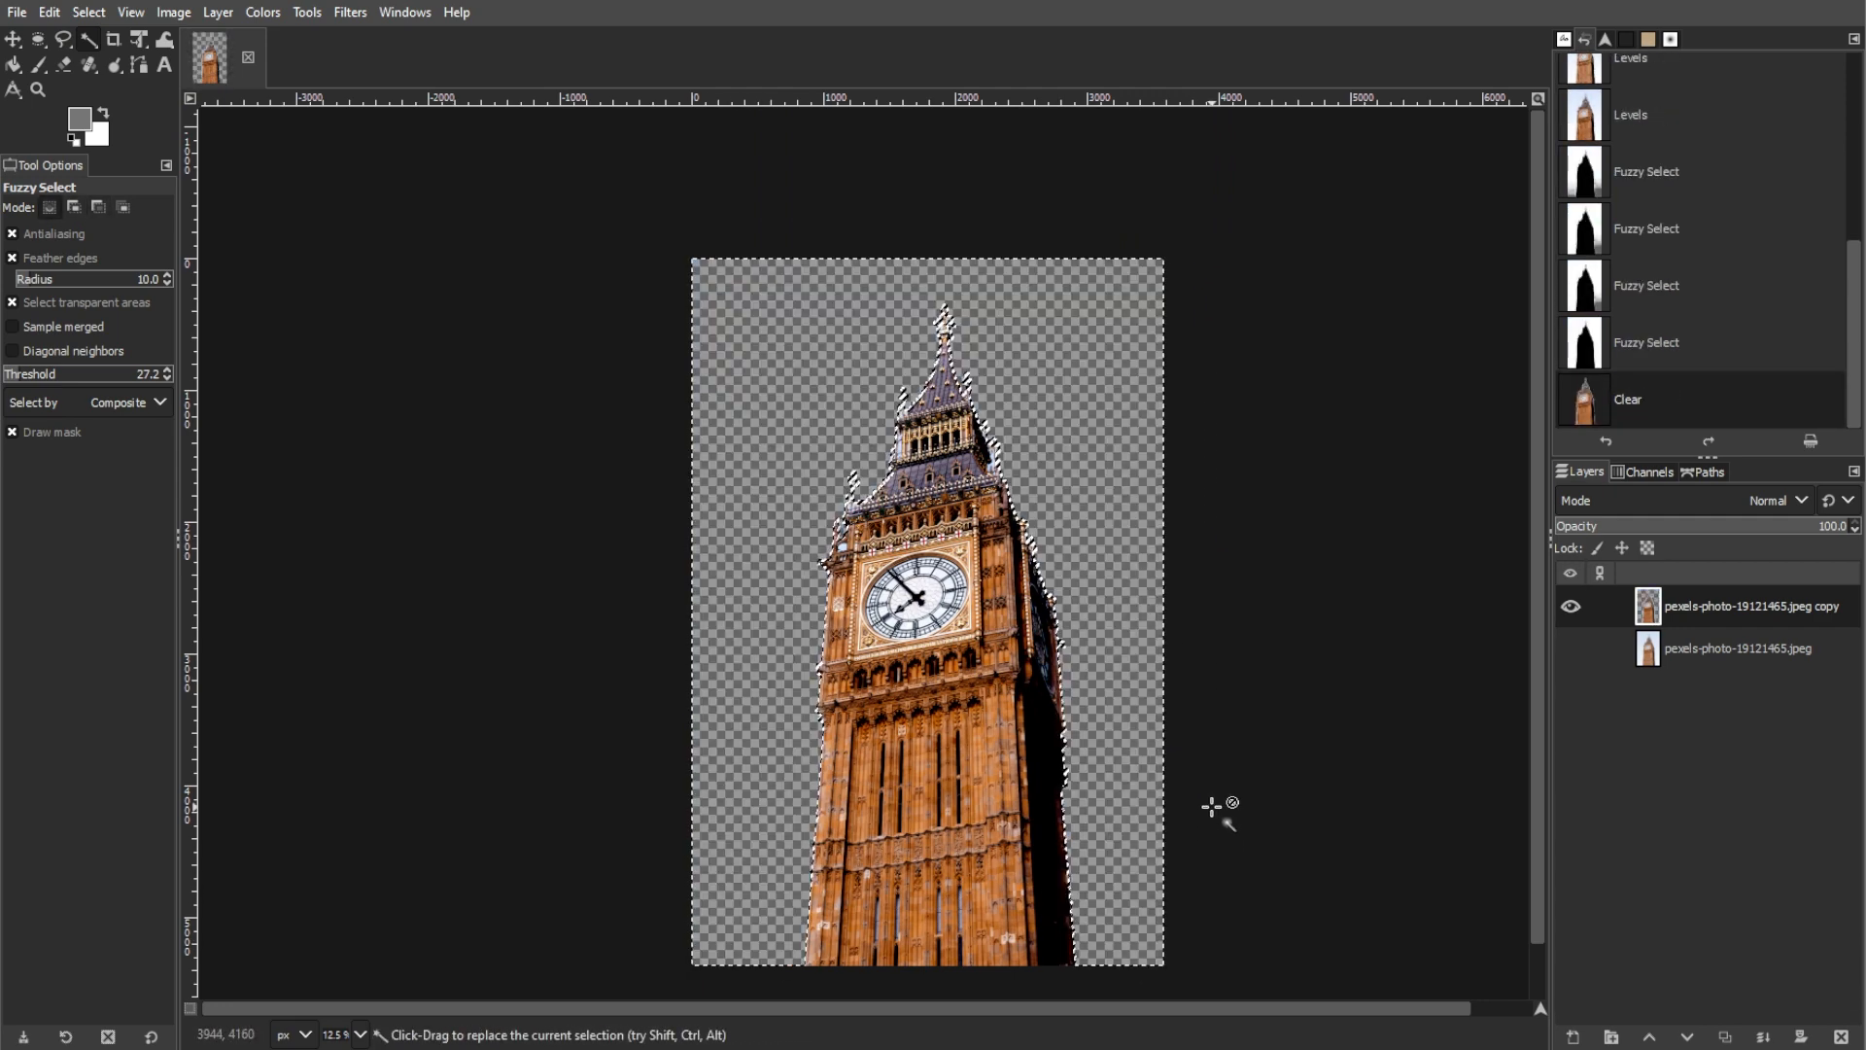
key("ctrl+shift+a")
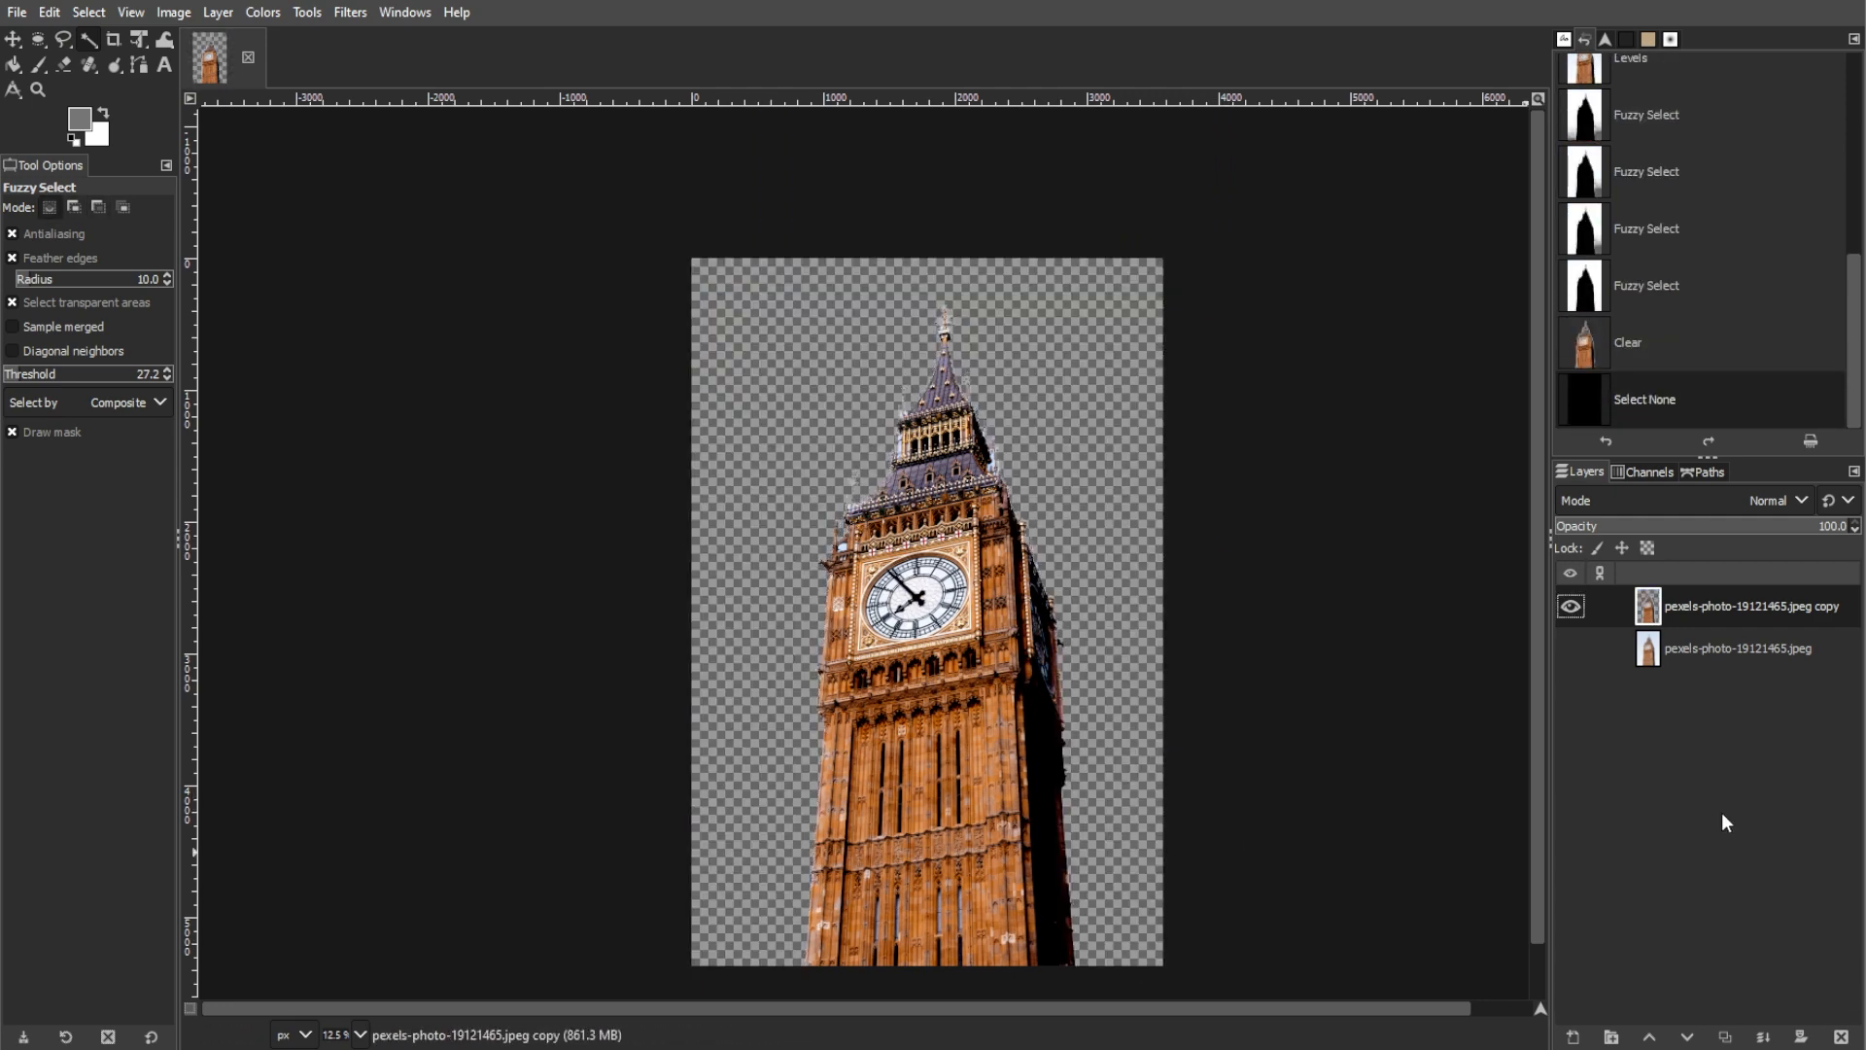
Step: Add a new layer filled with the tan pattern and place it directly beneath the cut-out tower layer
left_click(1573, 1036)
left_click(1167, 716)
left_click(1163, 770)
left_click(1358, 772)
left_click_drag(1696, 605, 1716, 692)
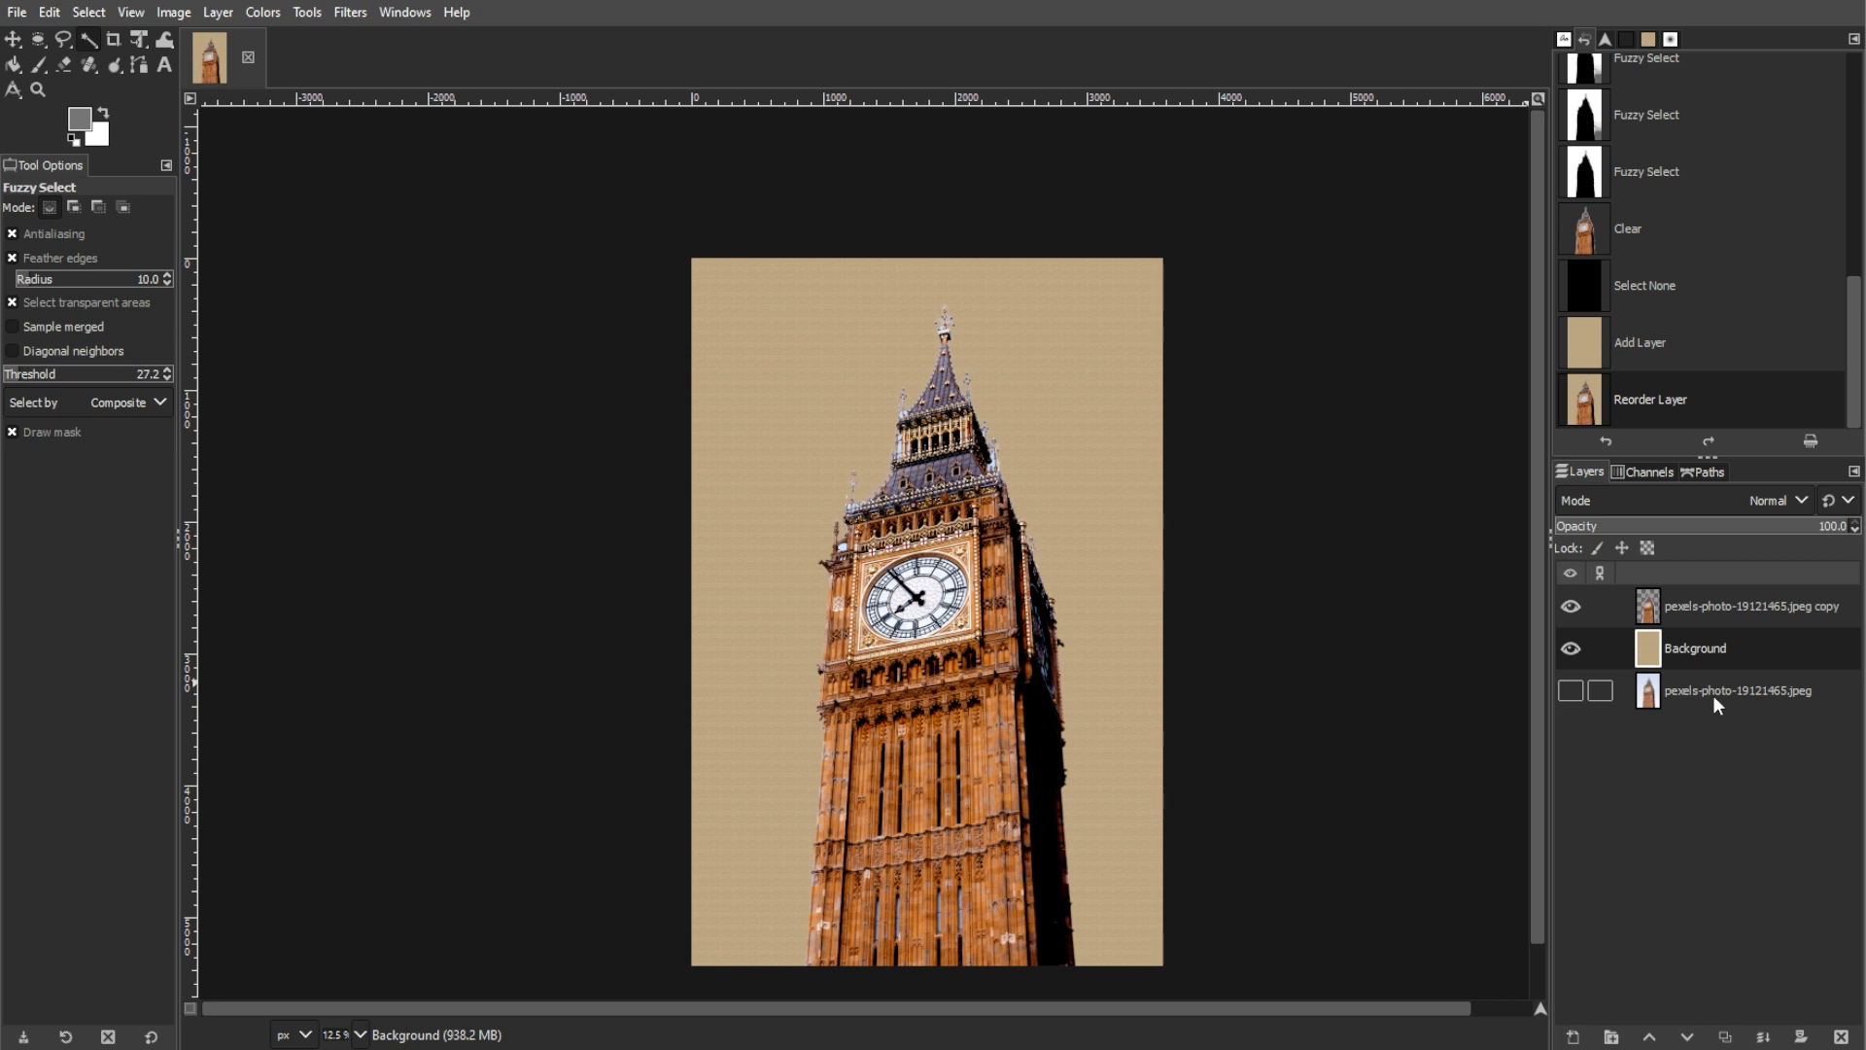
Step: Revert the image to the last Levels state before the sky selections and keep the layer copy active
scroll(1647, 144, "up", 3)
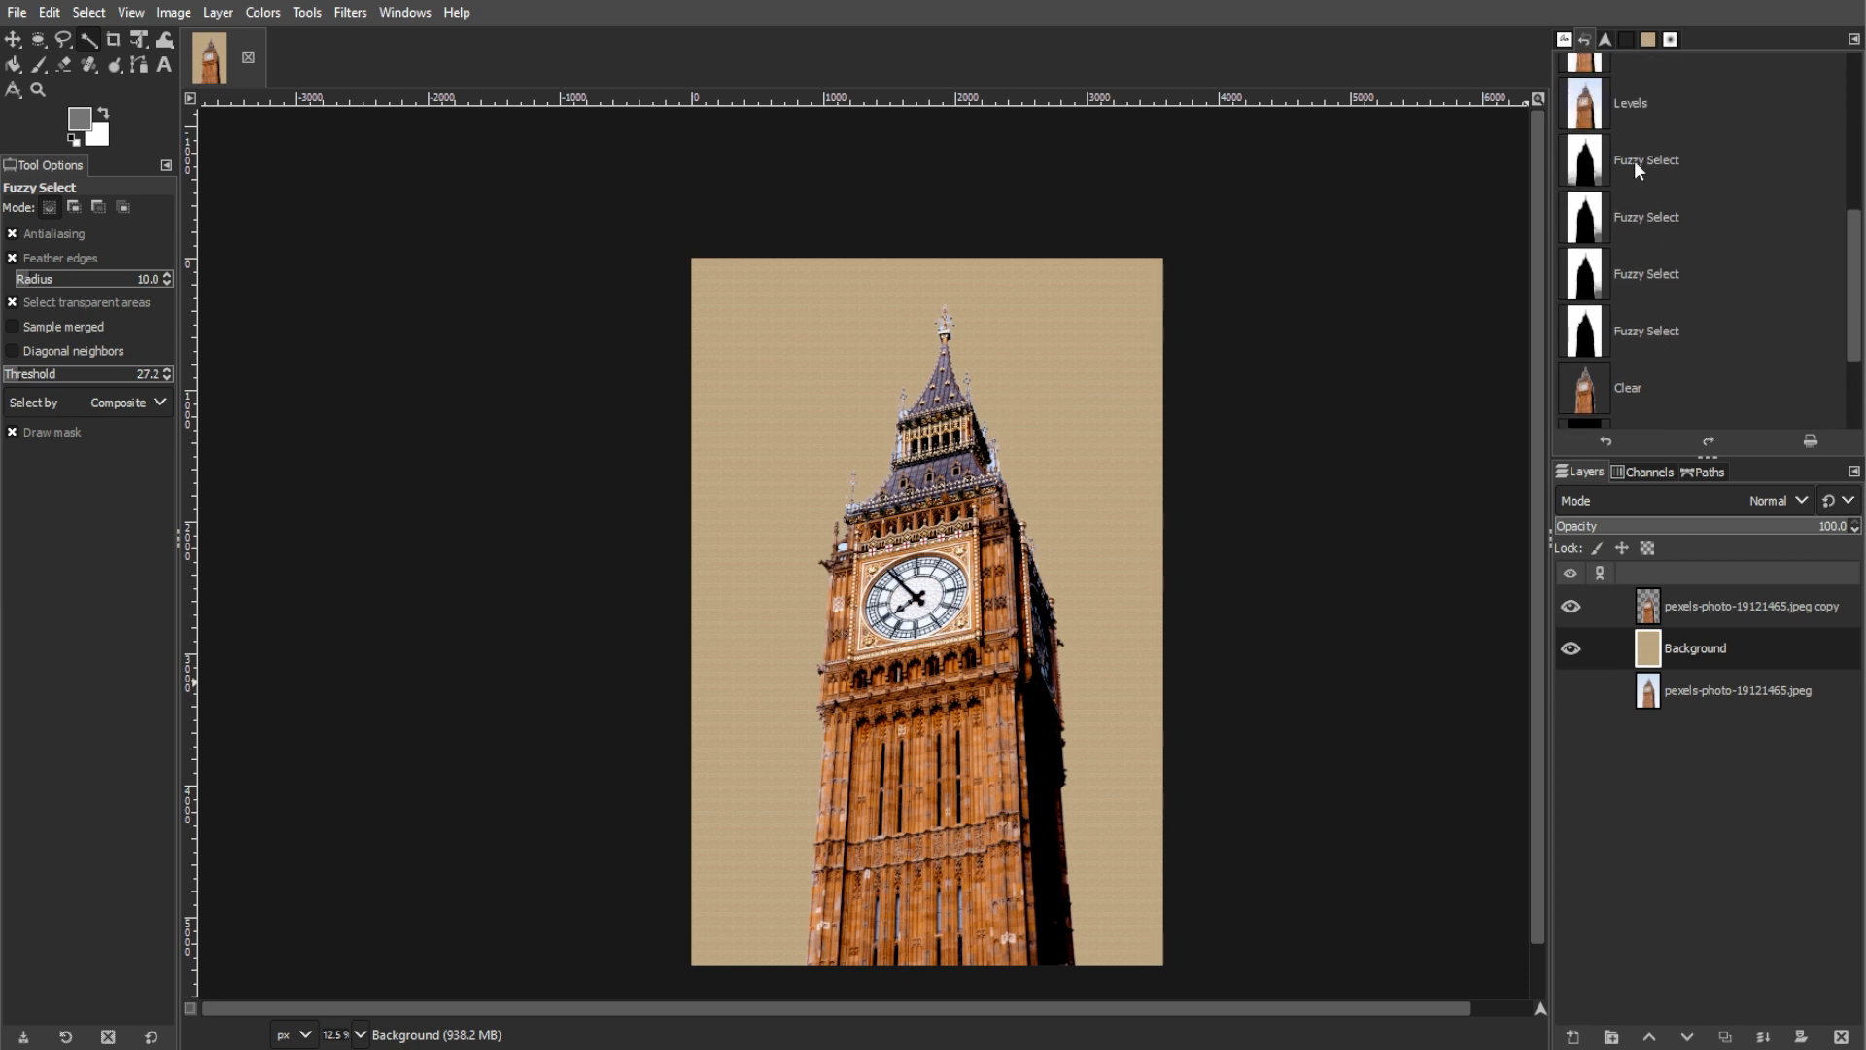
left_click(1628, 105)
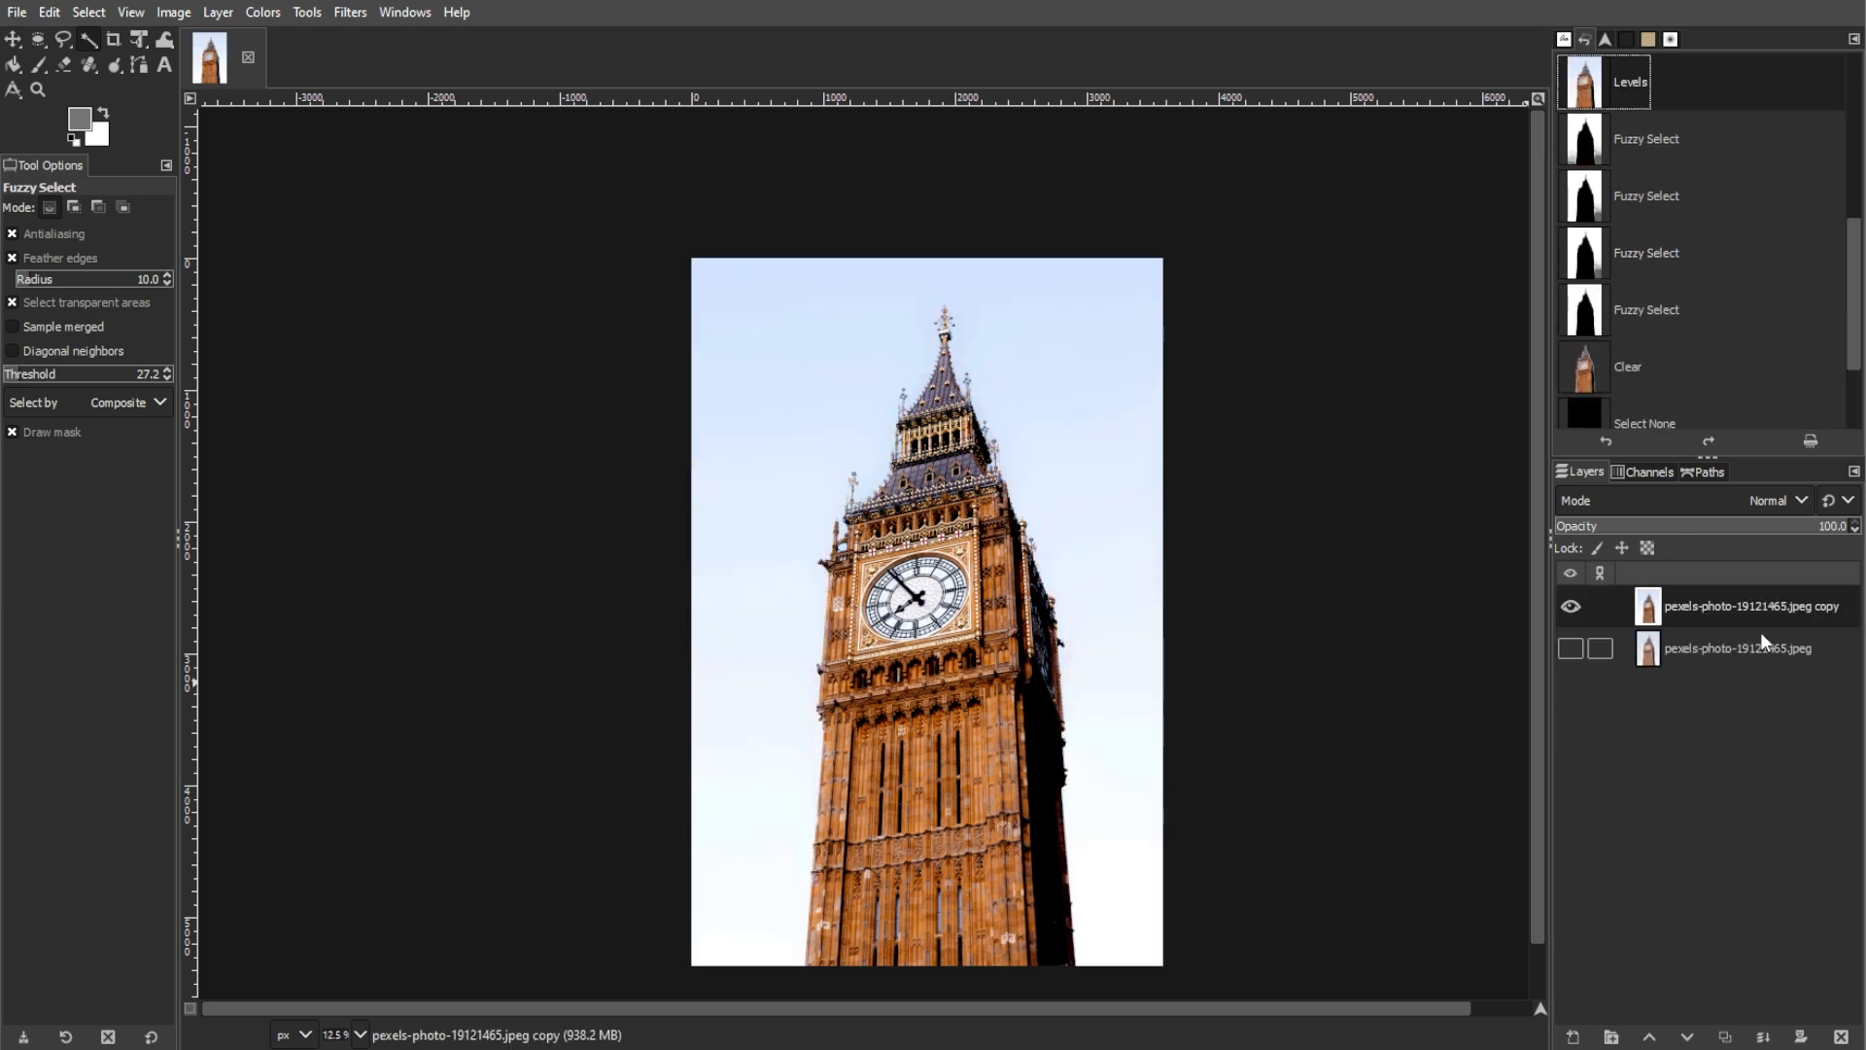
left_click(1750, 607)
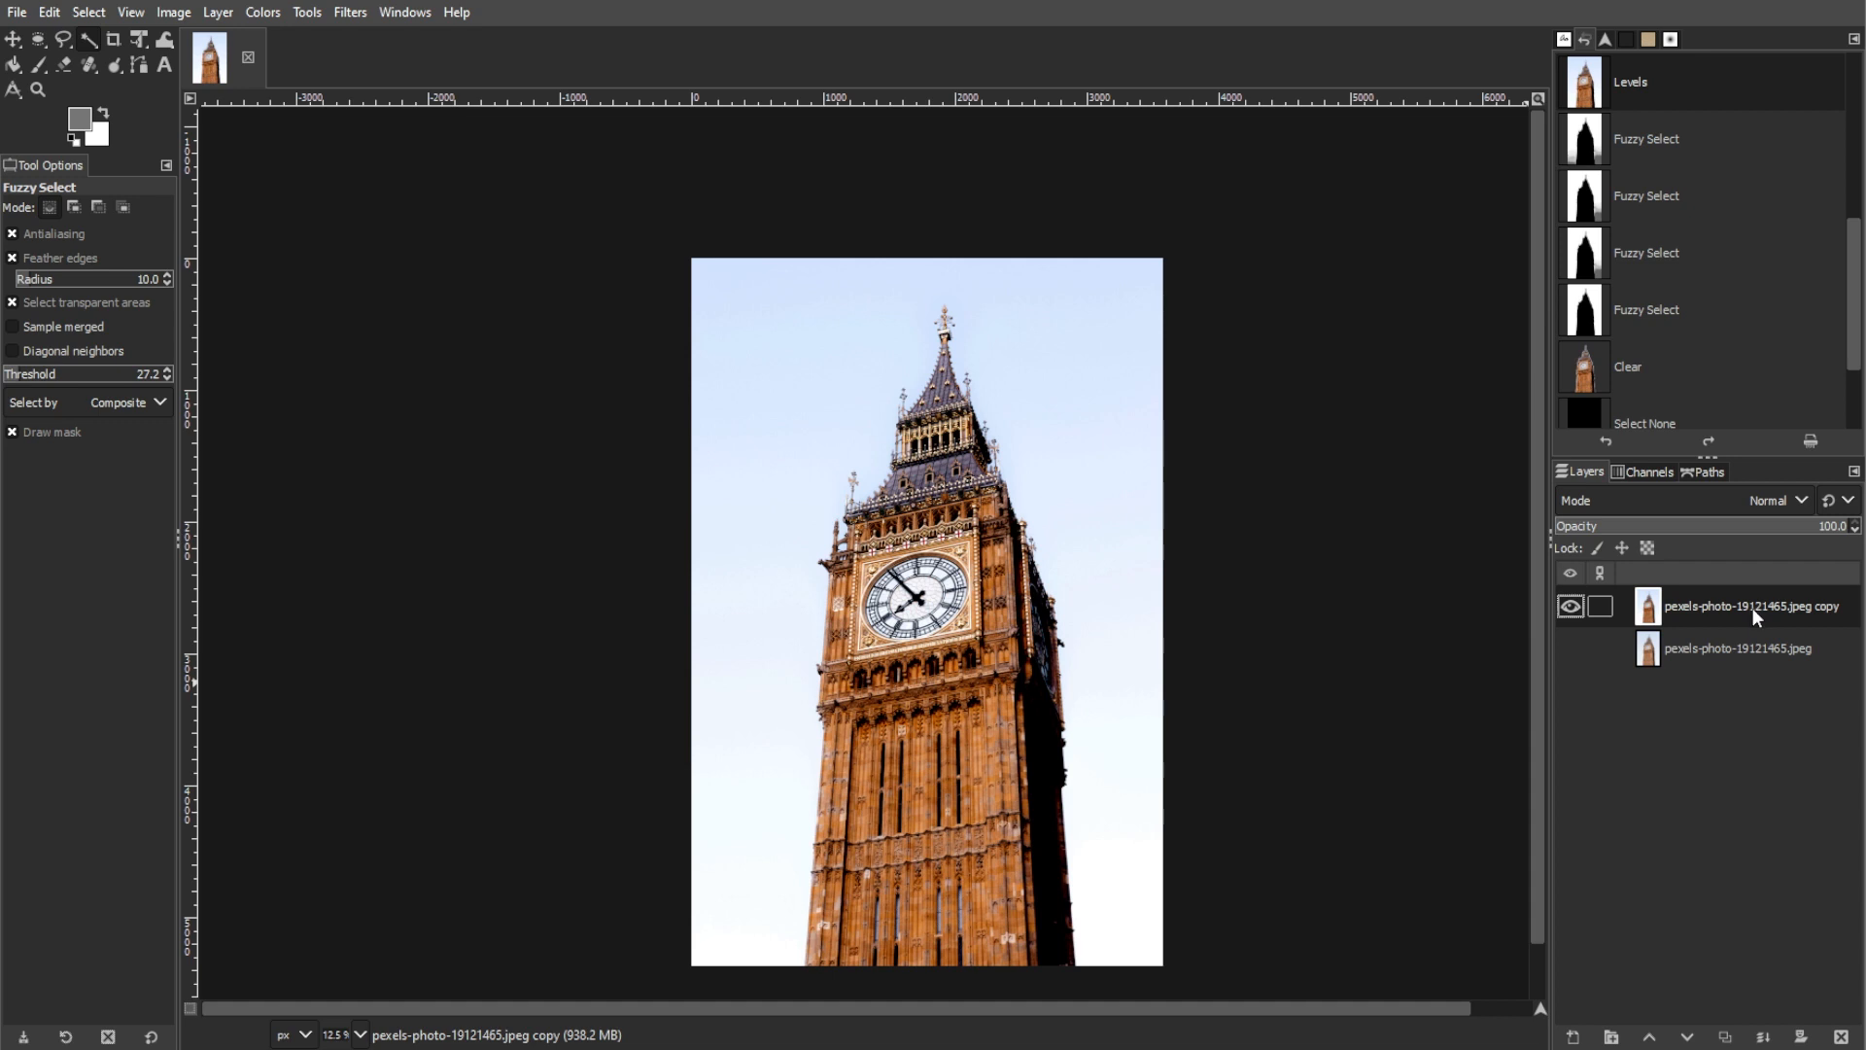
Step: Examine the Scale Image size settings and interpolation options, then cancel without scaling
left_click(173, 14)
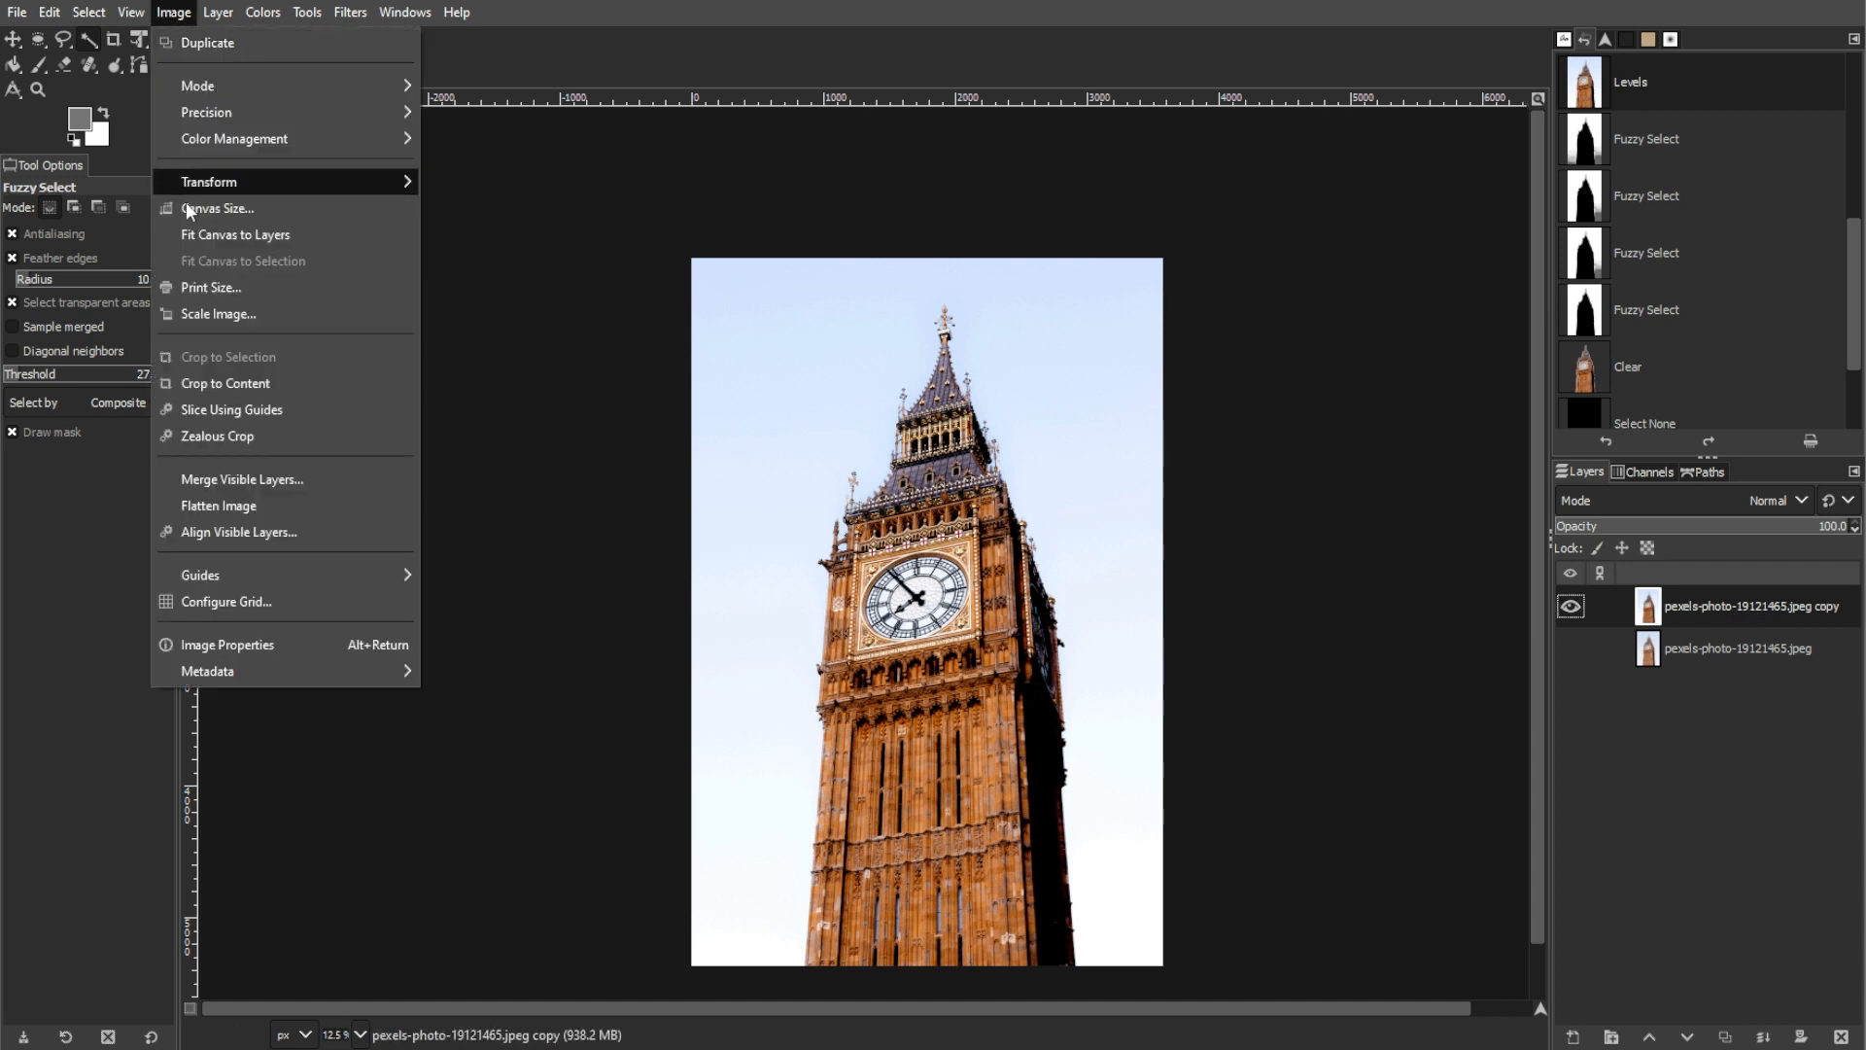
left_click(216, 313)
left_click_drag(935, 377, 444, 248)
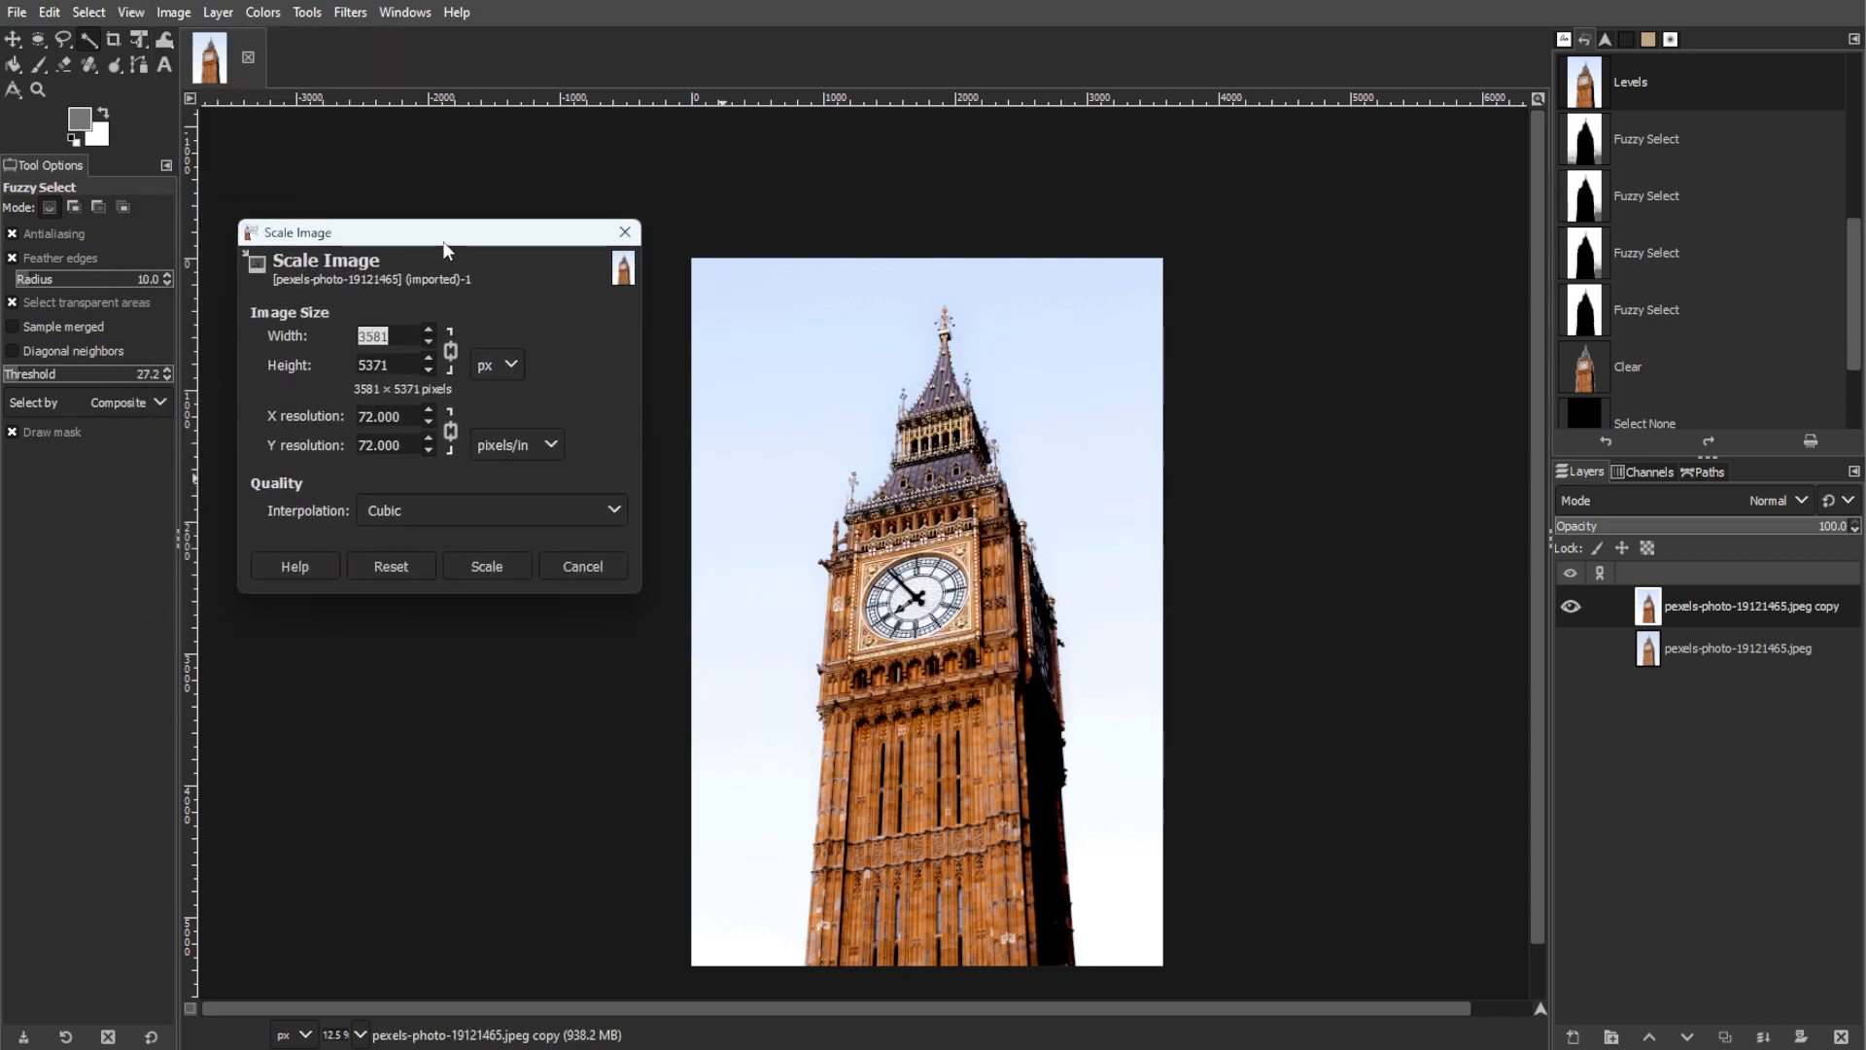
left_click(463, 509)
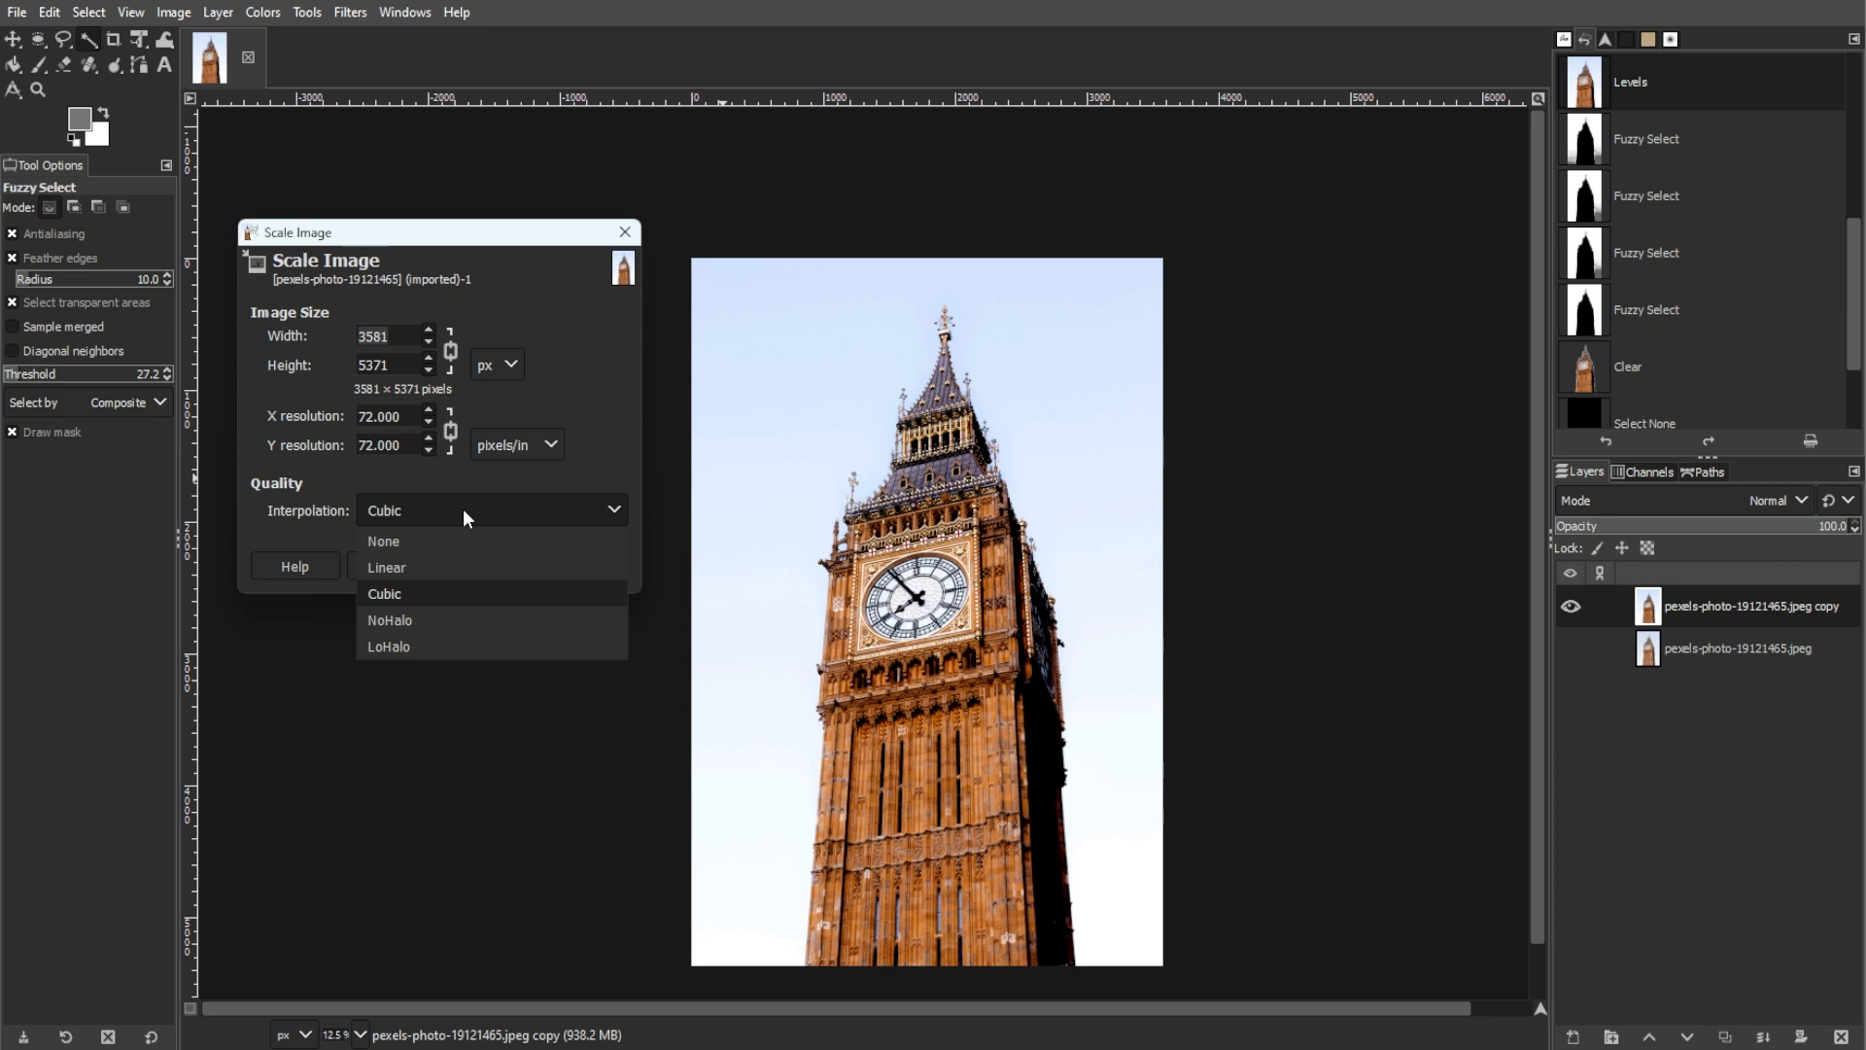
left_click(463, 509)
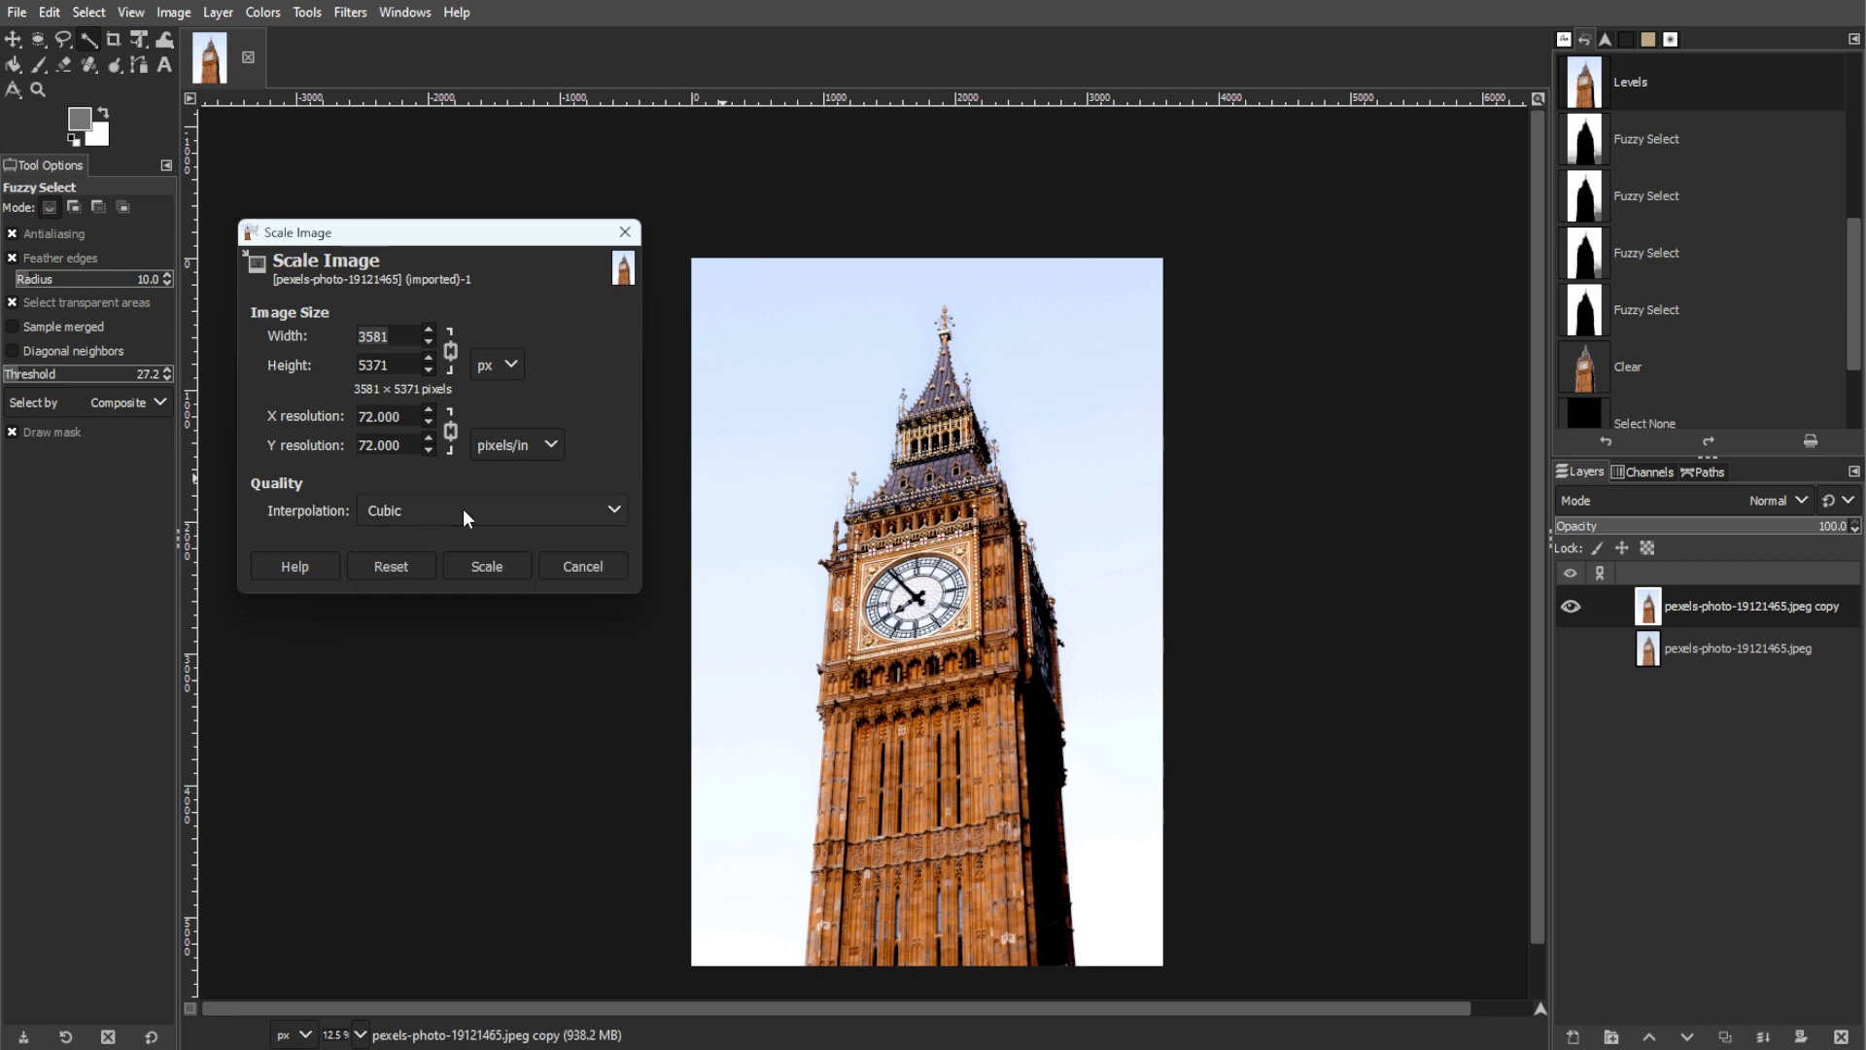
left_click(563, 566)
left_click_drag(1536, 417, 1531, 468)
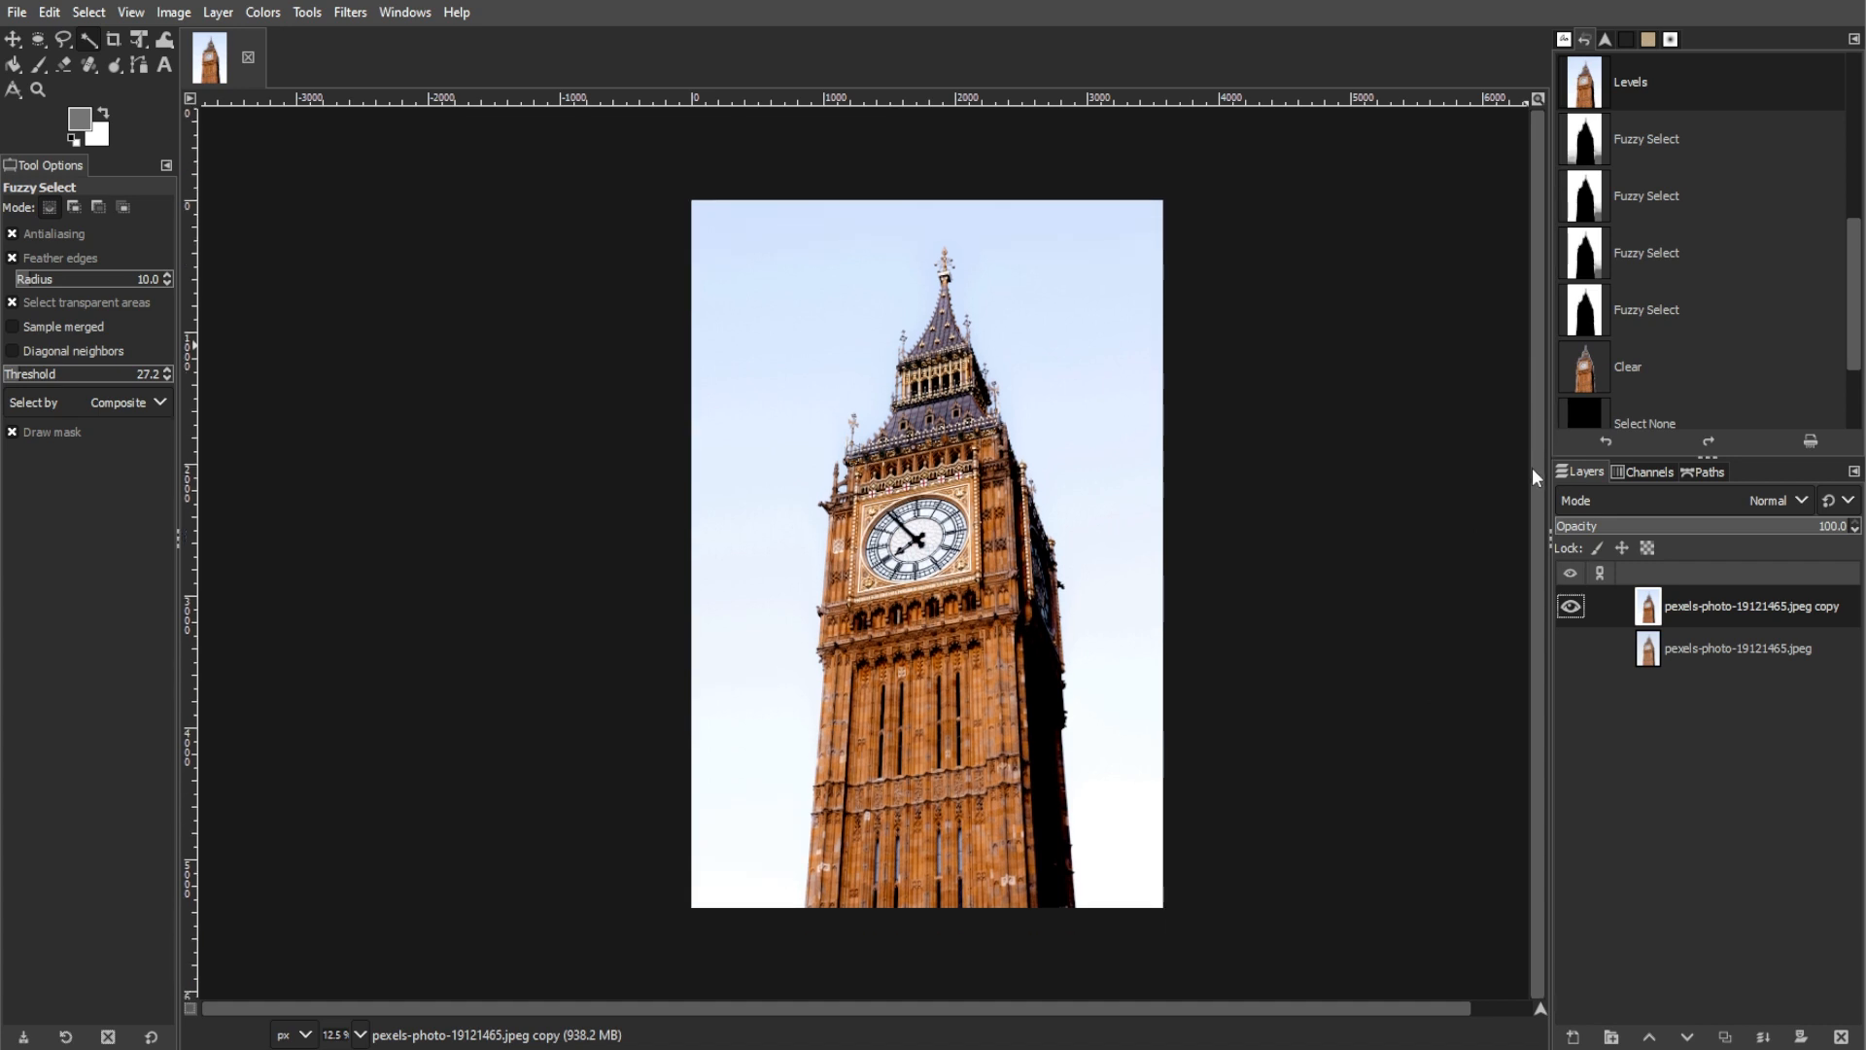
left_click_drag(1416, 1009, 1480, 1017)
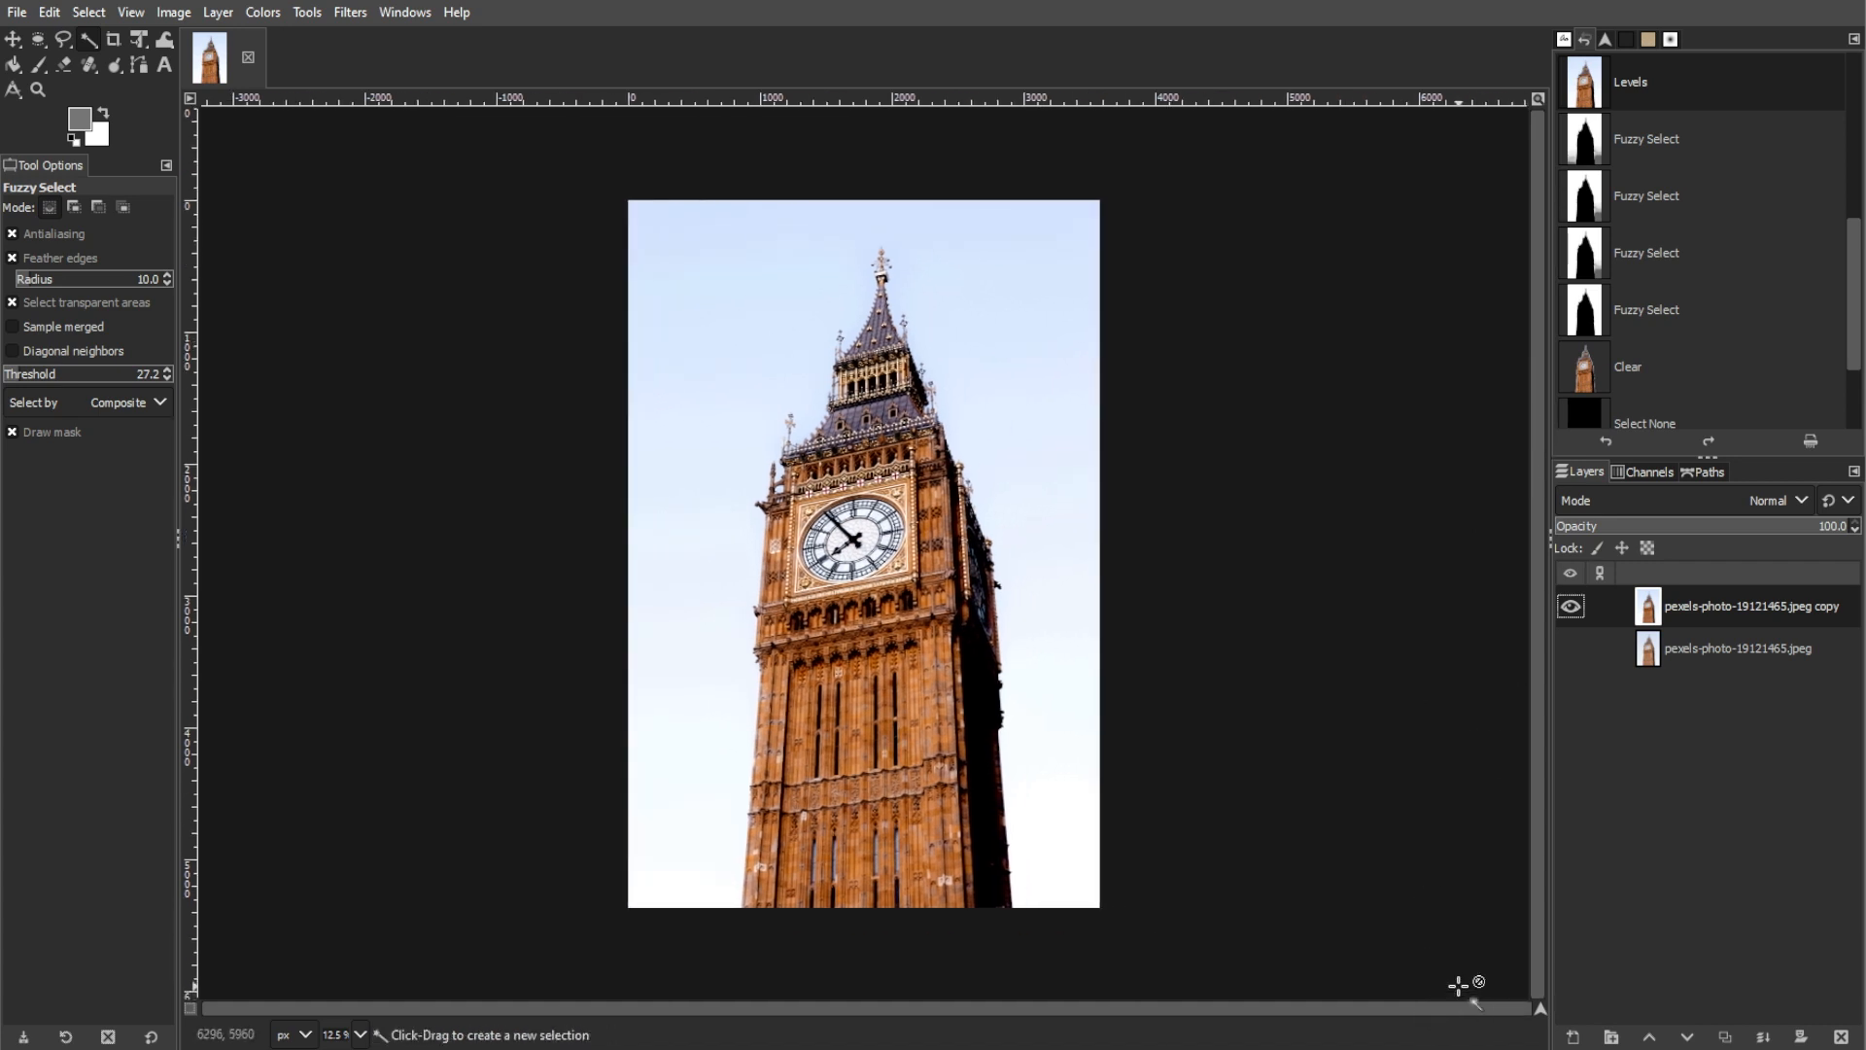